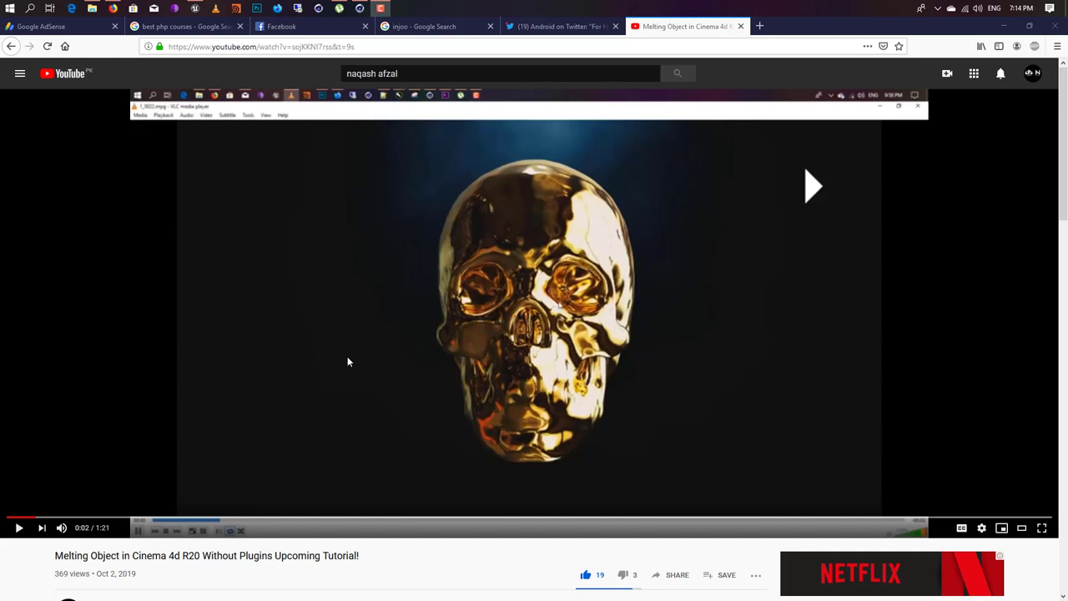
Play a few seconds of the melting object preview video, pause it and switch to the skull.c4d project in Cinema 4D
{"action": "left_click", "coordinate": [370, 359]}
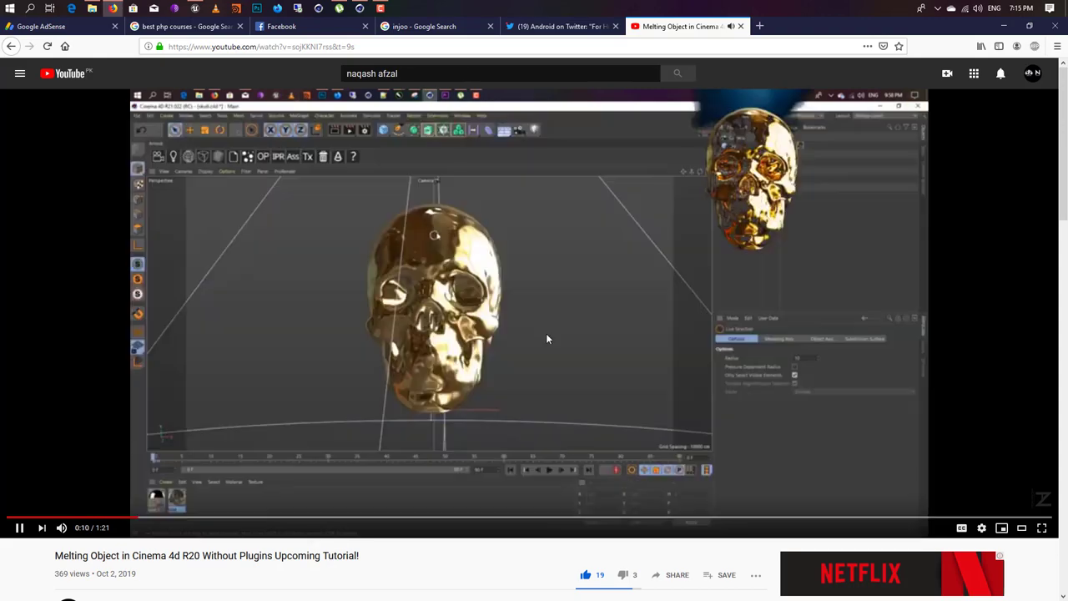
{"action": "left_click", "coordinate": [517, 336]}
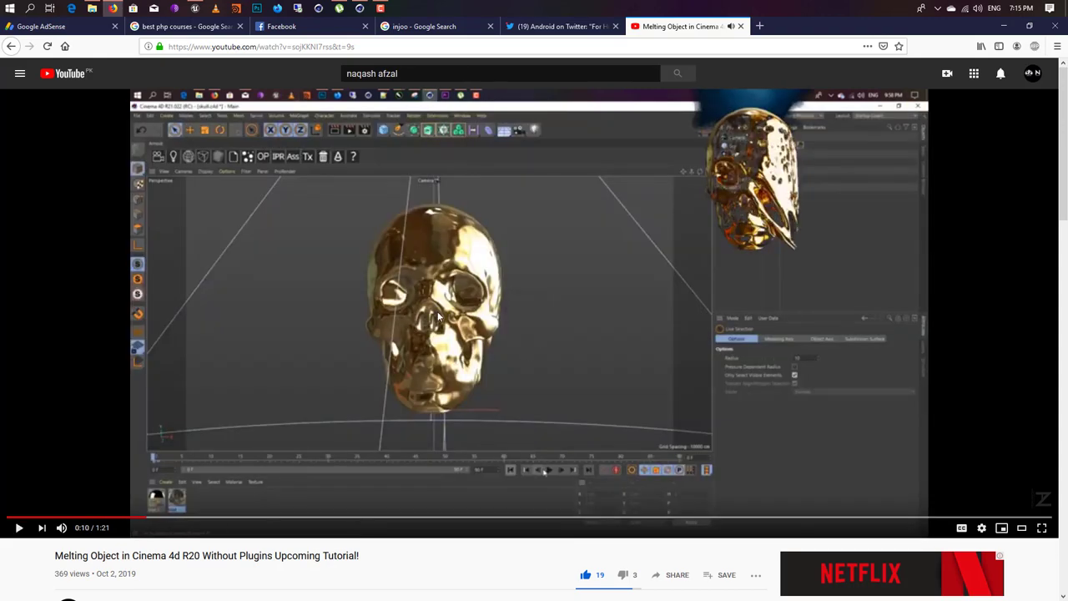
{"action": "left_click", "coordinate": [364, 29]}
Preview the gold skull's melting animation by scrubbing through the timeline and playing it back
{"action": "left_click_drag", "start_coordinate": [392, 210], "coordinate": [483, 328], "text": "alt"}
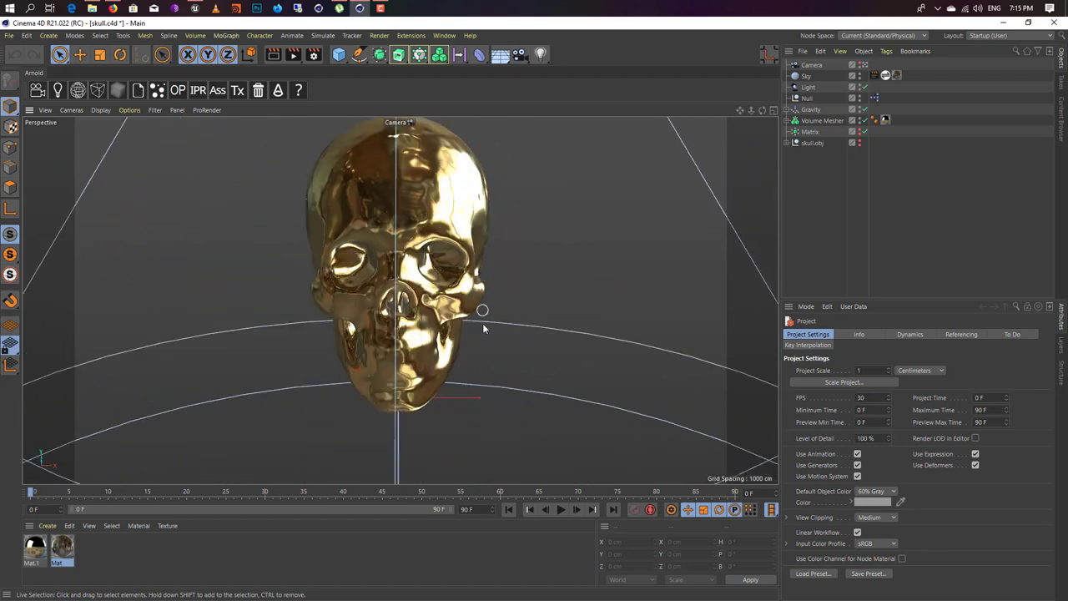
{"action": "left_click", "coordinate": [432, 492]}
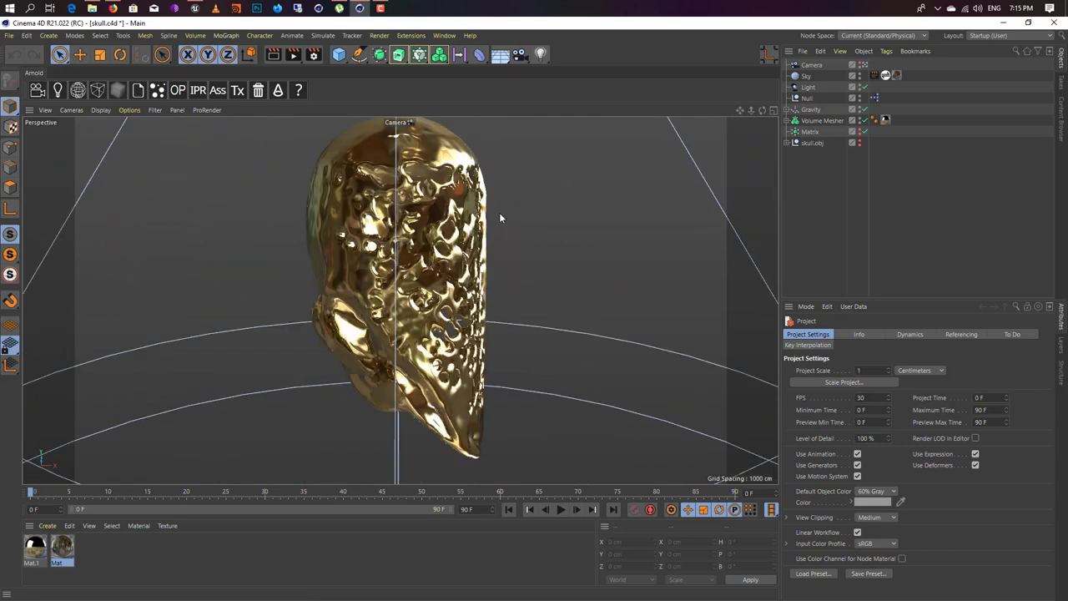
{"action": "left_click", "coordinate": [379, 9]}
{"action": "left_click", "coordinate": [978, 568]}
{"action": "left_click_drag", "start_coordinate": [338, 304], "coordinate": [427, 306], "text": "alt"}
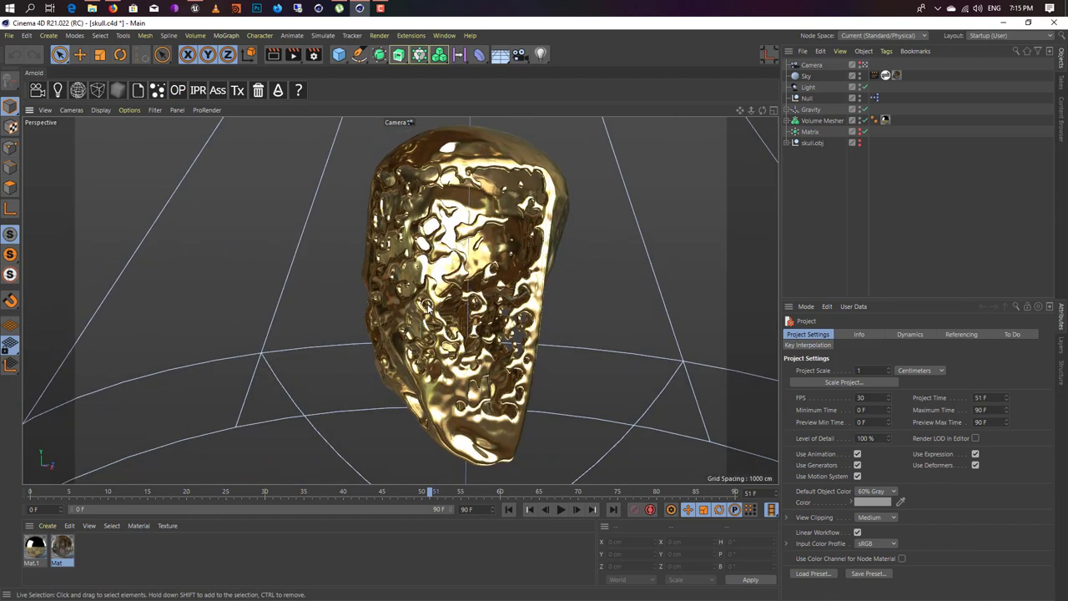
{"action": "left_click_drag", "start_coordinate": [261, 497], "coordinate": [218, 498]}
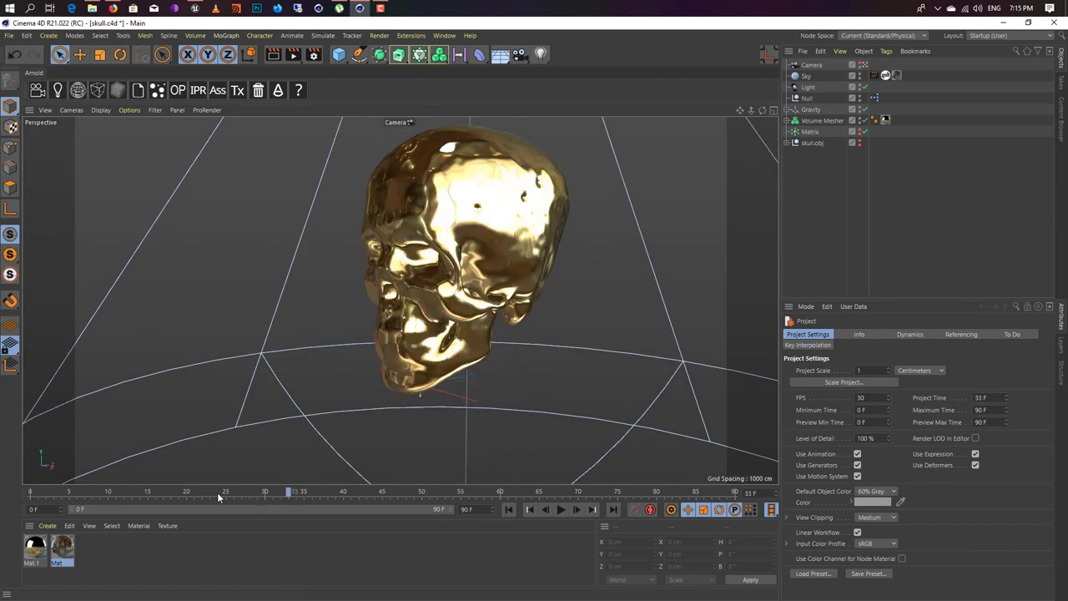
{"action": "left_click_drag", "start_coordinate": [341, 496], "coordinate": [397, 496]}
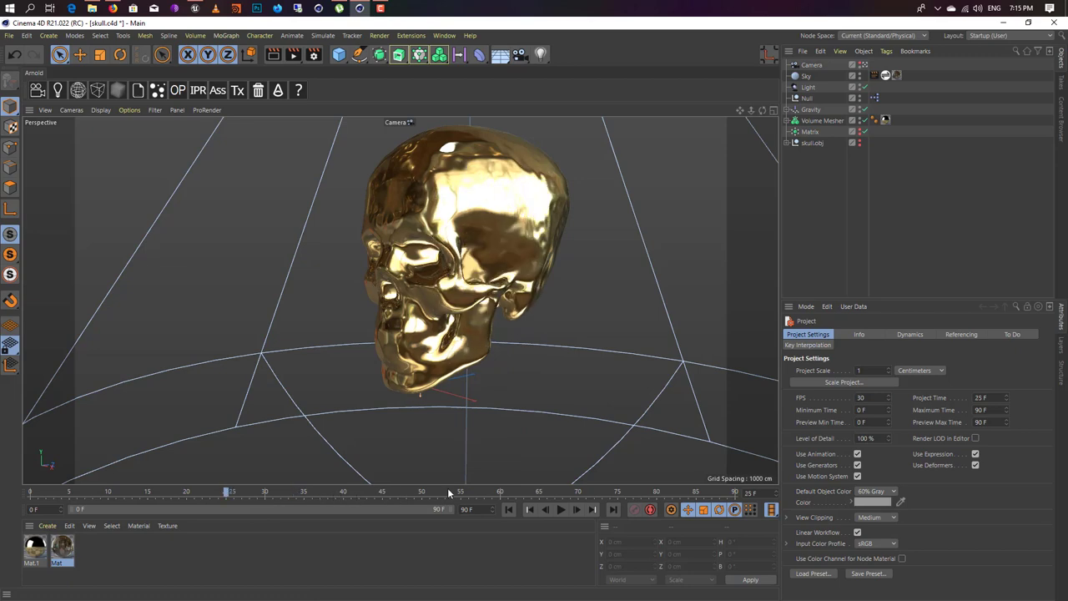
{"action": "left_click", "coordinate": [390, 492]}
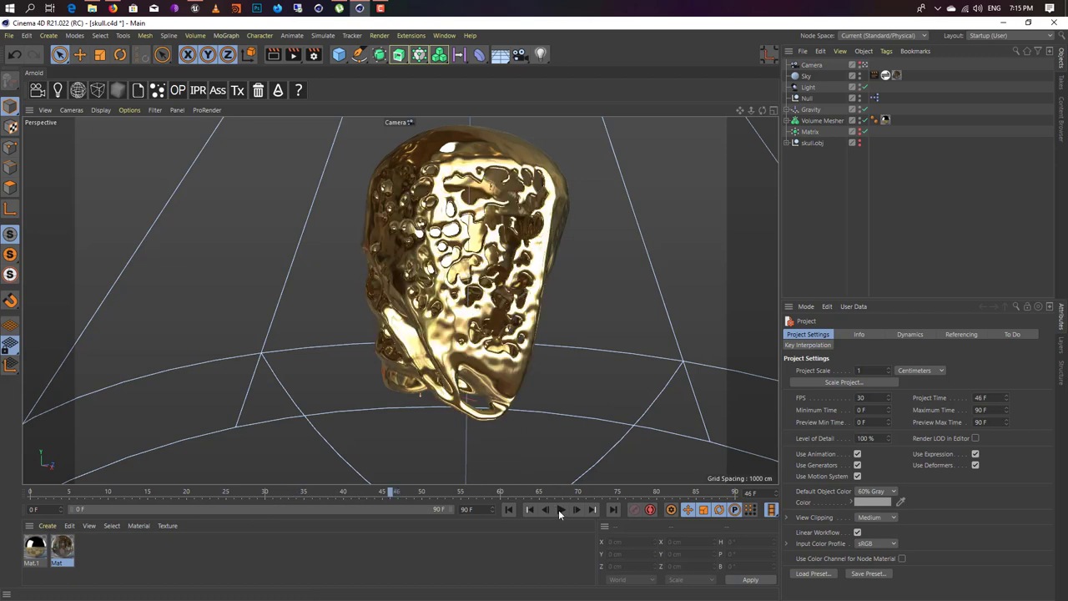
{"action": "left_click", "coordinate": [558, 509]}
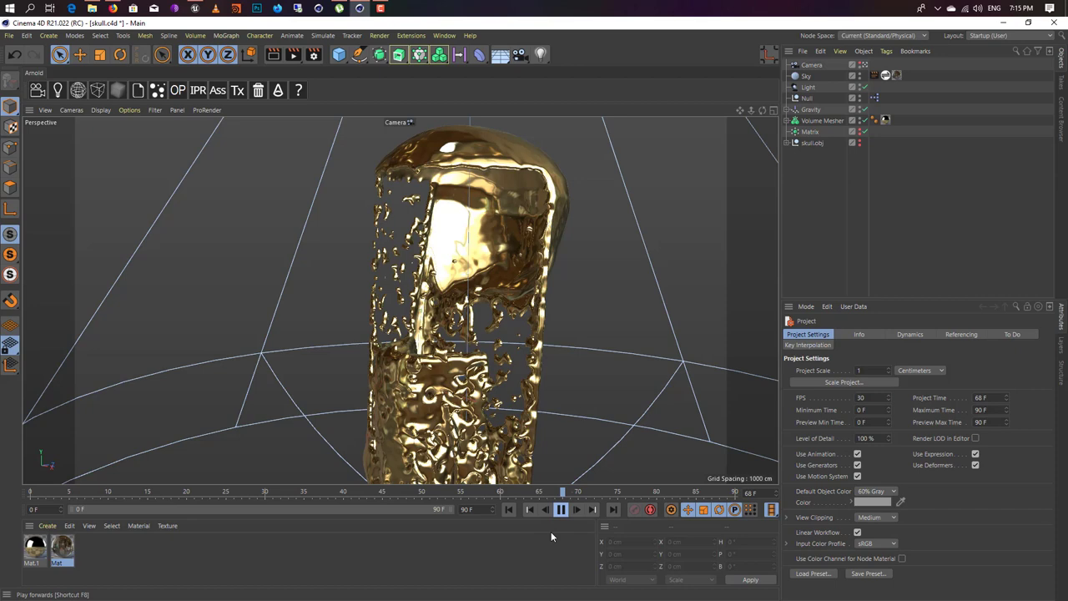
{"action": "left_click", "coordinate": [560, 509]}
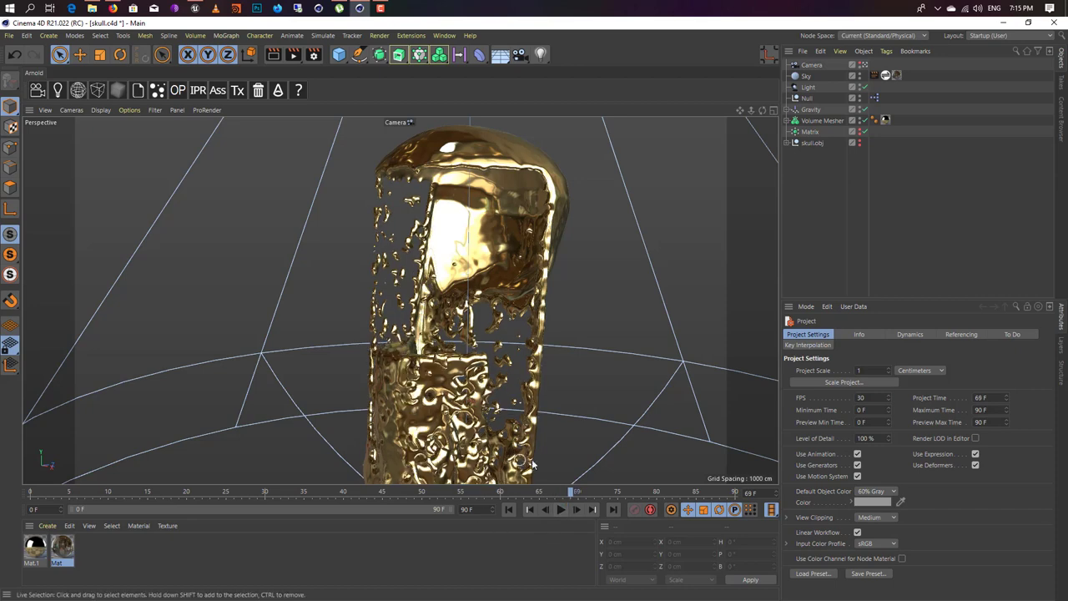
Copy the skull polygon object from the skull.obj group into a new project
{"action": "left_click", "coordinate": [787, 121]}
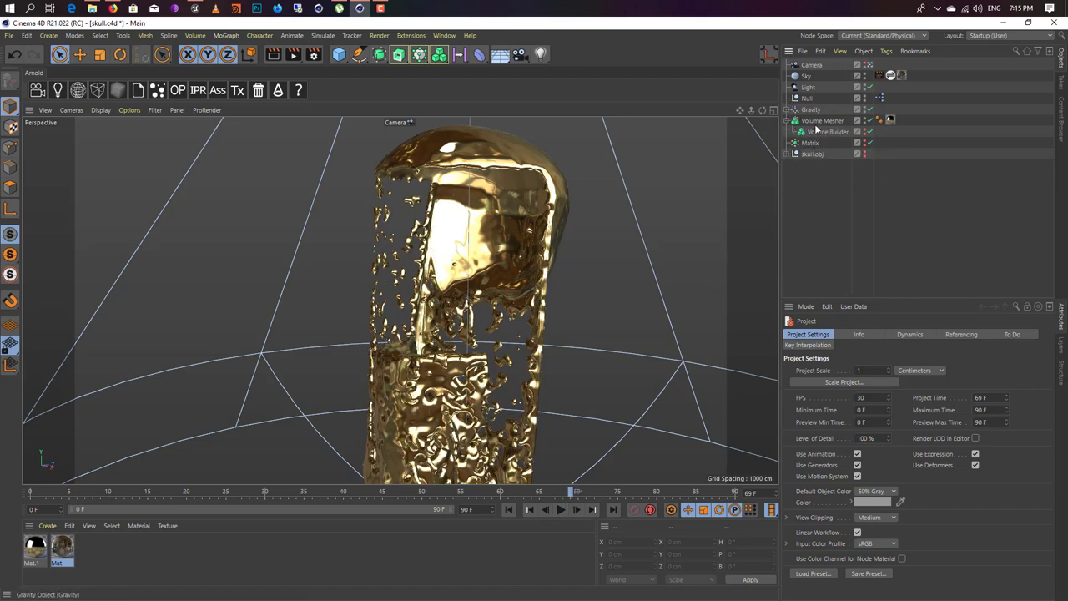
{"action": "left_click", "coordinate": [799, 155]}
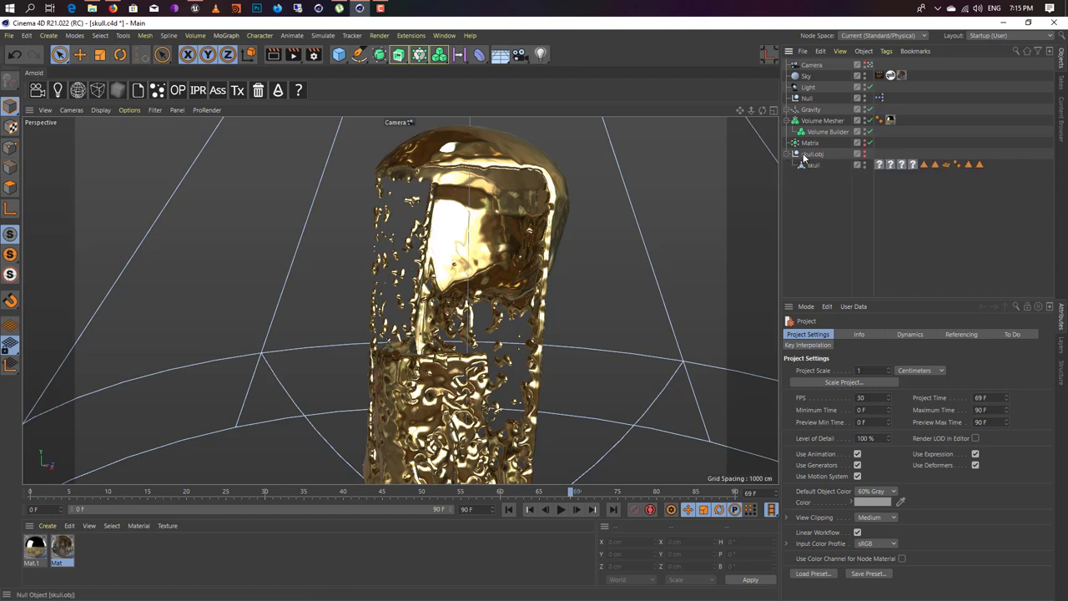
{"action": "left_click", "coordinate": [813, 166]}
{"action": "key", "text": "v"}
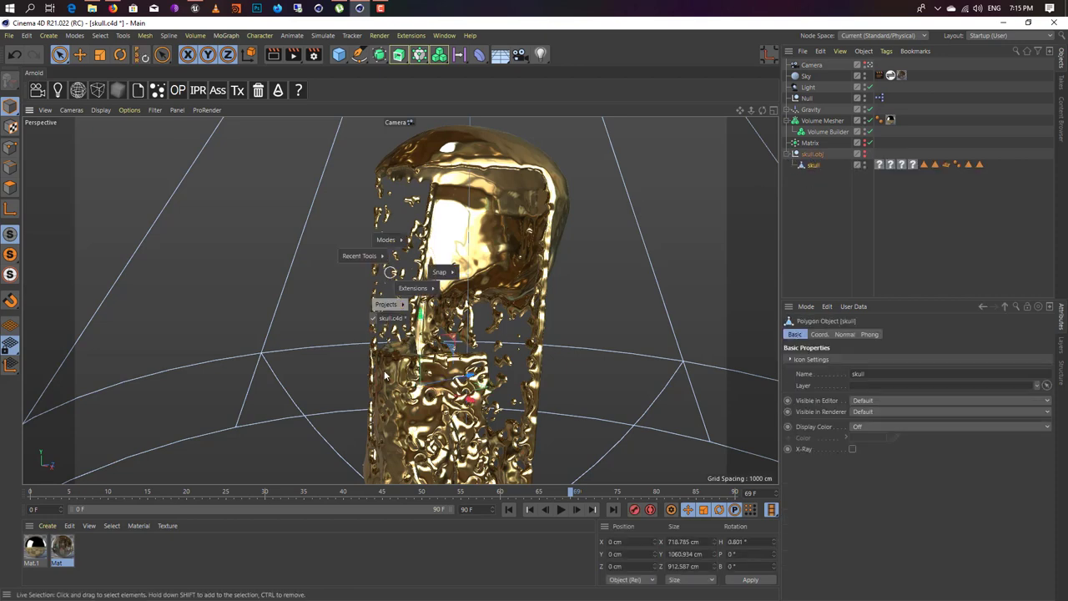
{"action": "left_click", "coordinate": [8, 35]}
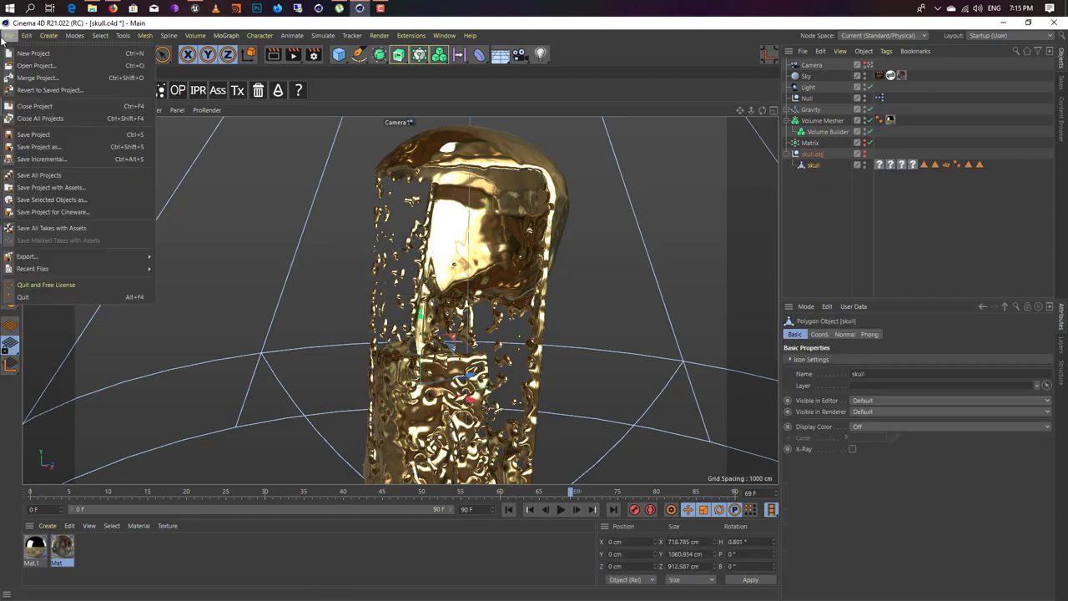
{"action": "left_click", "coordinate": [34, 53]}
{"action": "key", "text": "ctrl+v"}
{"action": "key", "text": "h"}
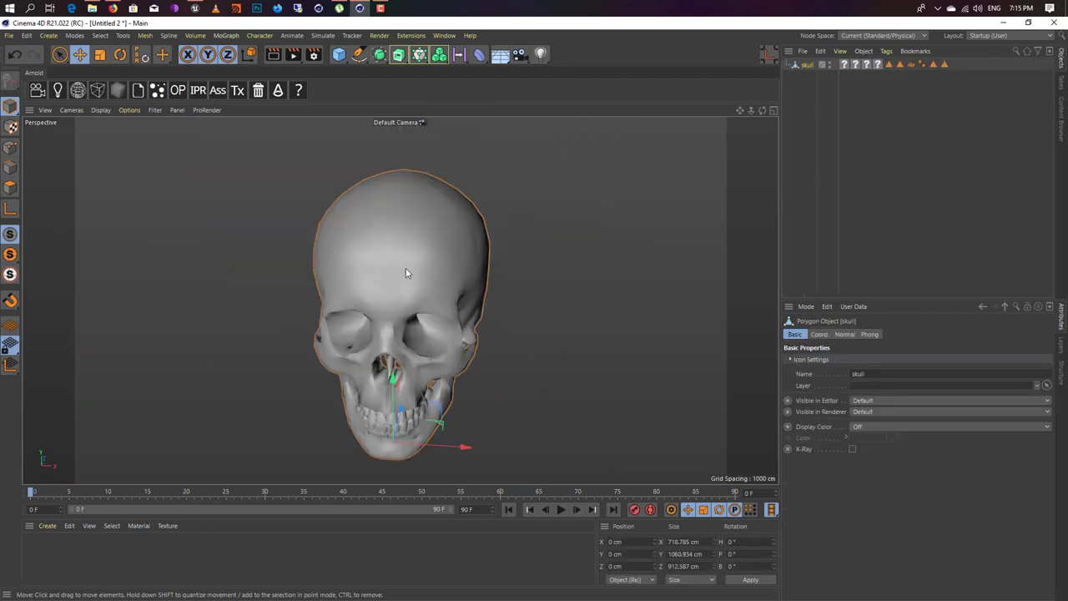
Delete the material tags and the polygon selection tags from the skull object
{"action": "left_click_drag", "start_coordinate": [419, 341], "coordinate": [407, 307], "text": "alt"}
{"action": "left_click_drag", "start_coordinate": [875, 71], "coordinate": [833, 58]}
{"action": "key", "text": "Delete"}
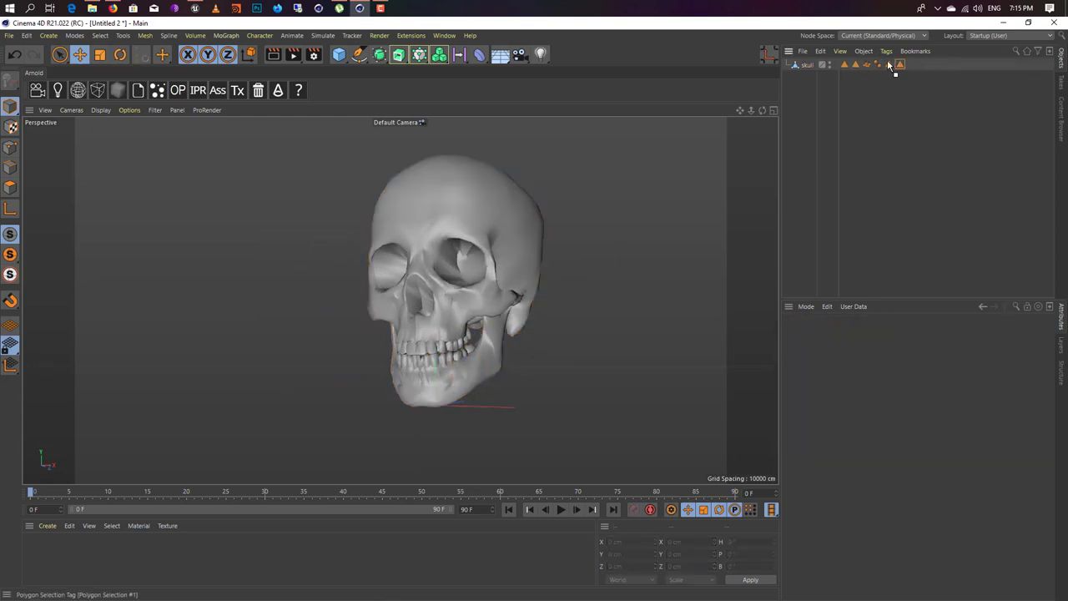
{"action": "left_click", "coordinate": [888, 64]}
{"action": "key", "text": "Delete"}
{"action": "left_click", "coordinate": [846, 65]}
{"action": "key", "text": "Delete"}
Add a MoGraph Matrix object and set its mode to Object
{"action": "left_click", "coordinate": [450, 264]}
{"action": "left_click_drag", "start_coordinate": [450, 265], "coordinate": [483, 288], "text": "alt"}
{"action": "middle_click_drag", "start_coordinate": [486, 288], "coordinate": [442, 287], "text": "alt"}
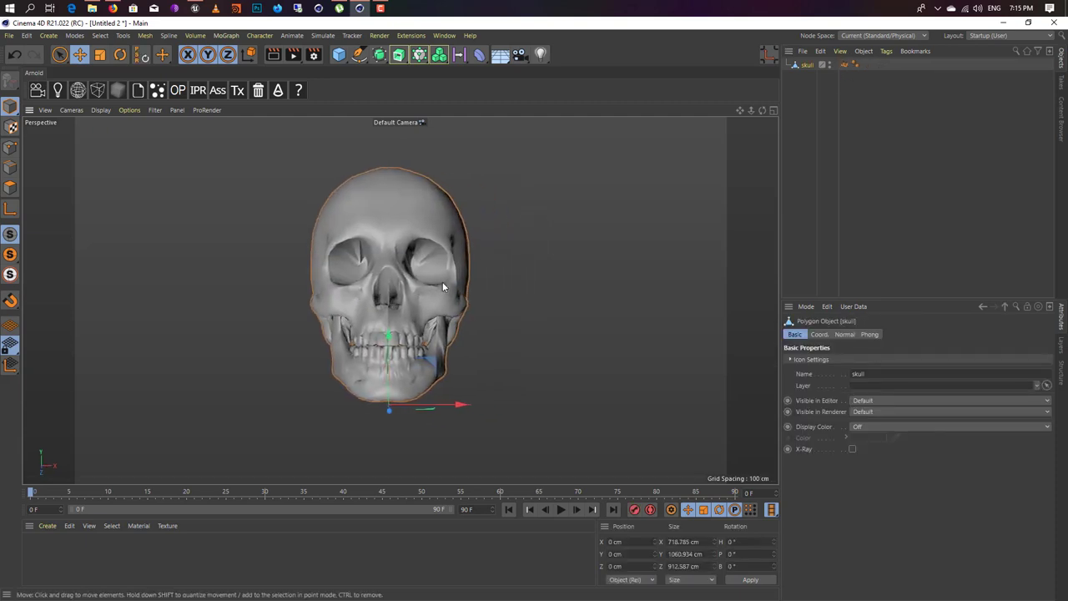
{"action": "left_click", "coordinate": [419, 54]}
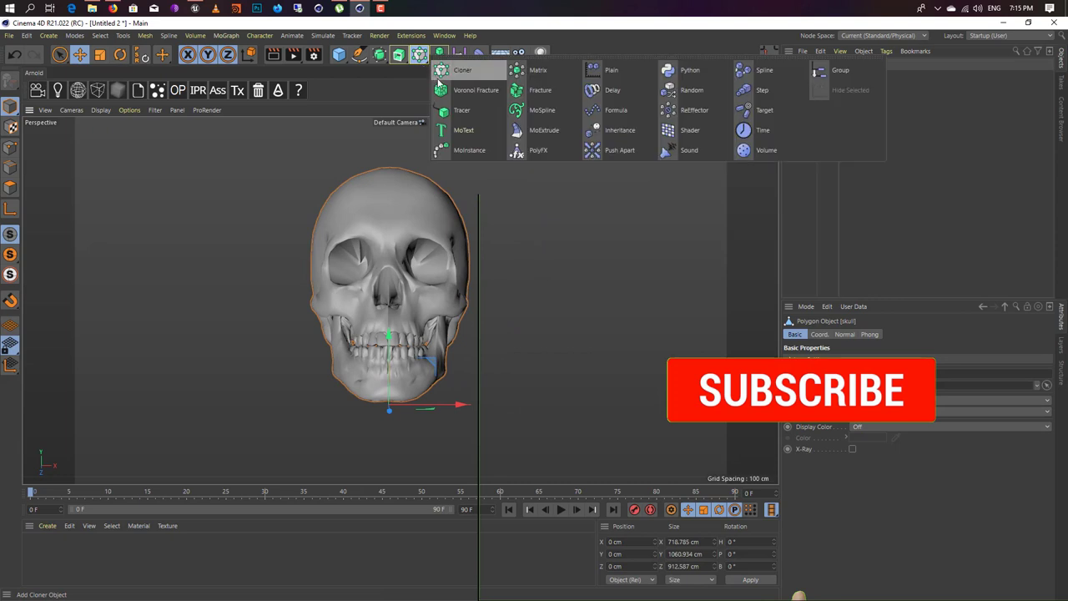
{"action": "left_click", "coordinate": [534, 71]}
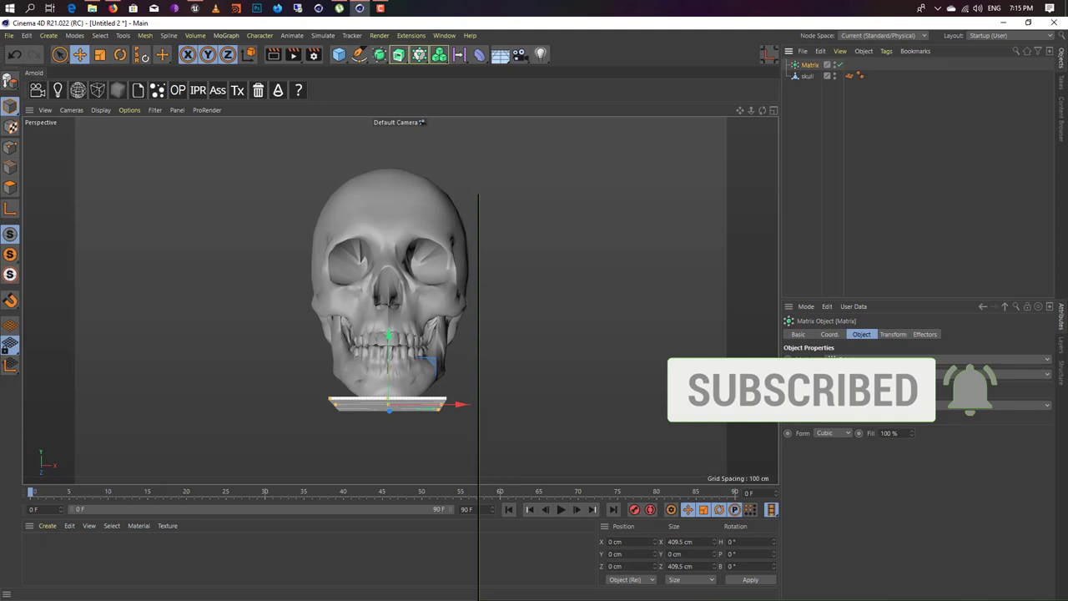
{"action": "left_click", "coordinate": [861, 358]}
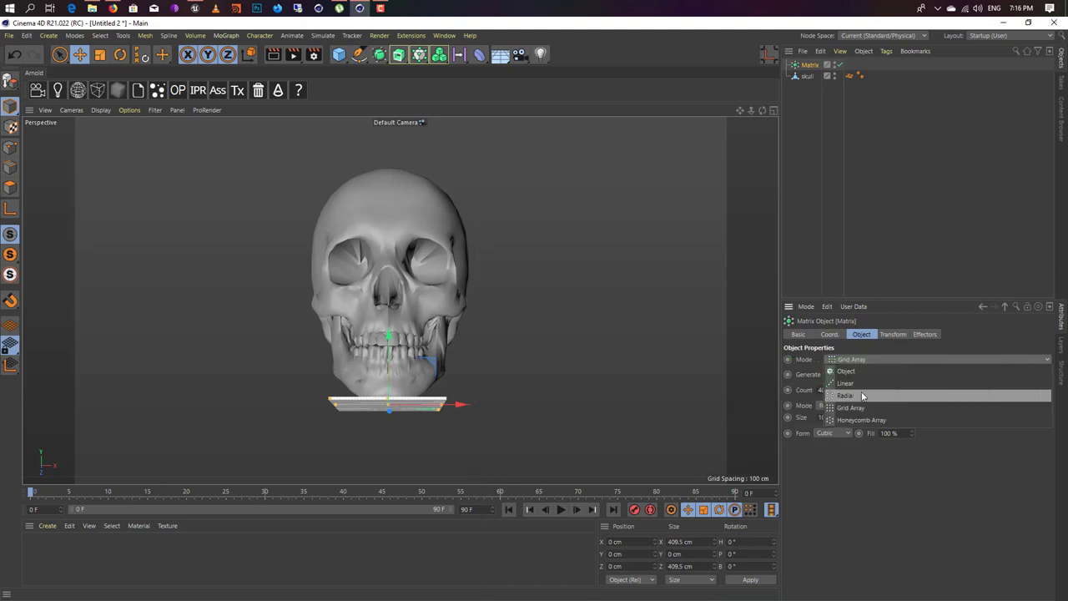
{"action": "left_click", "coordinate": [856, 372]}
Assign the skull as the Matrix's source object and hide the skull mesh
{"action": "left_click_drag", "start_coordinate": [807, 76], "coordinate": [876, 283]}
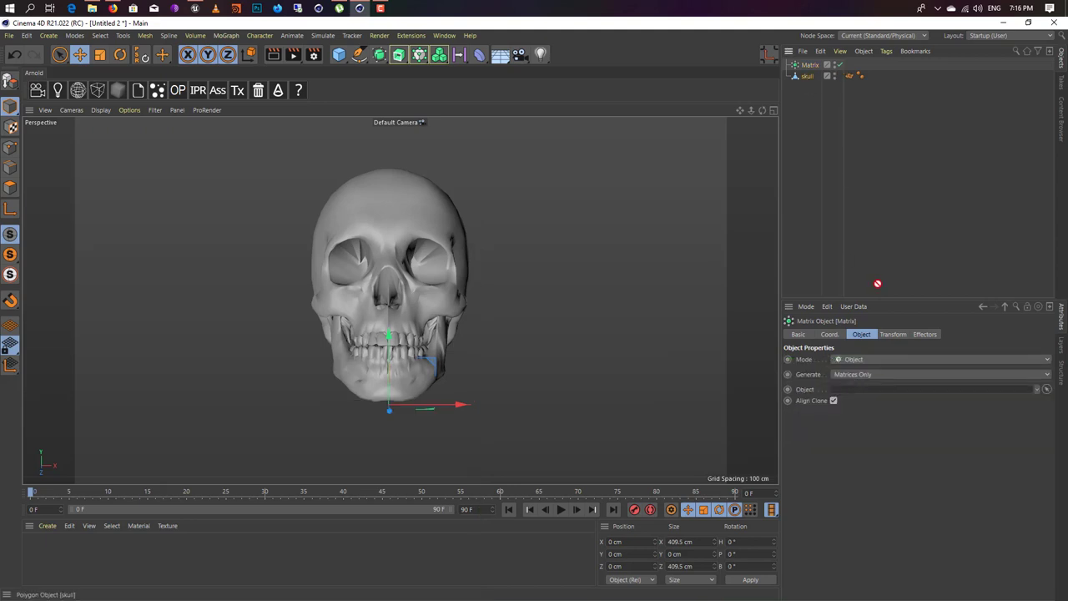
{"action": "left_click_drag", "start_coordinate": [856, 392], "coordinate": [855, 390]}
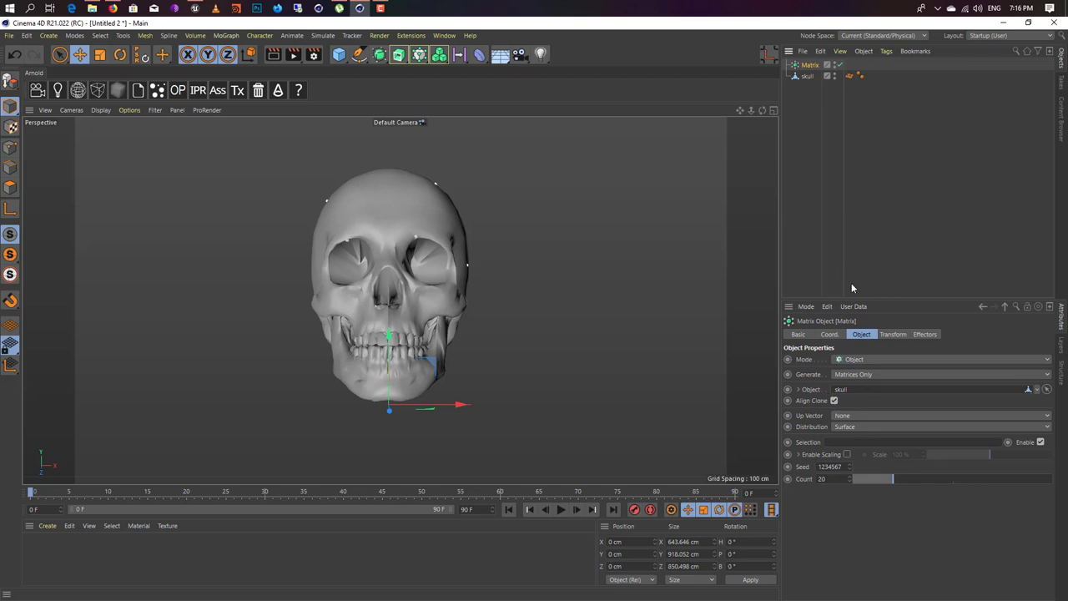
{"action": "left_click", "coordinate": [835, 78]}
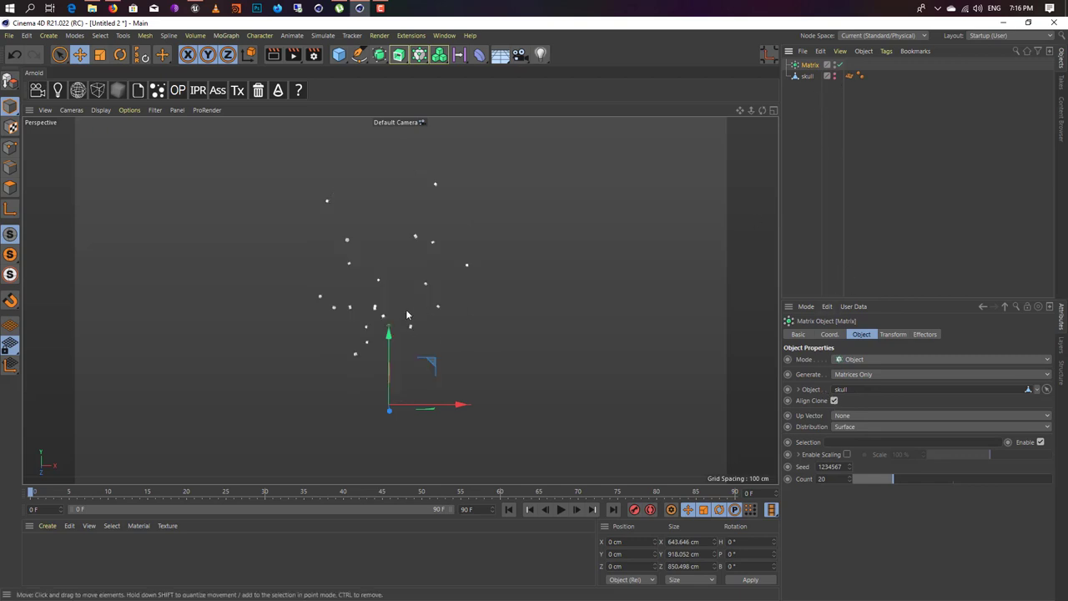
{"action": "left_click_drag", "start_coordinate": [407, 315], "coordinate": [442, 340], "text": "alt"}
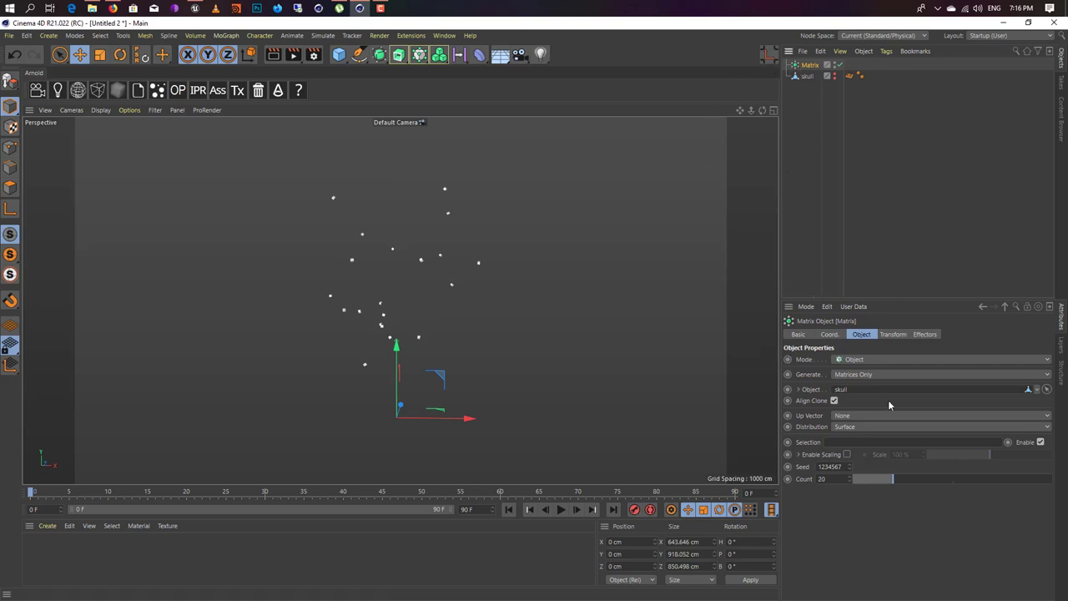
Try Matrix counts of 100, 300 and 900 on the skull's surface
{"action": "left_click_drag", "start_coordinate": [893, 481], "coordinate": [1051, 479]}
{"action": "left_click_drag", "start_coordinate": [831, 479], "coordinate": [807, 479]}
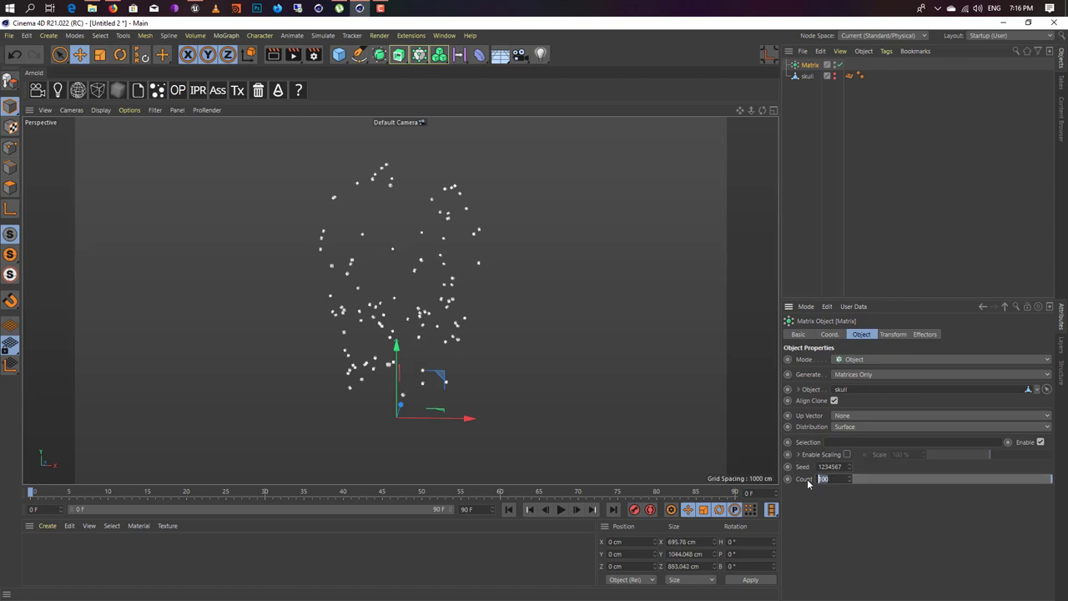
{"action": "type", "text": "300"}
{"action": "key", "text": "Return"}
{"action": "left_click_drag", "start_coordinate": [391, 377], "coordinate": [417, 404], "text": "alt"}
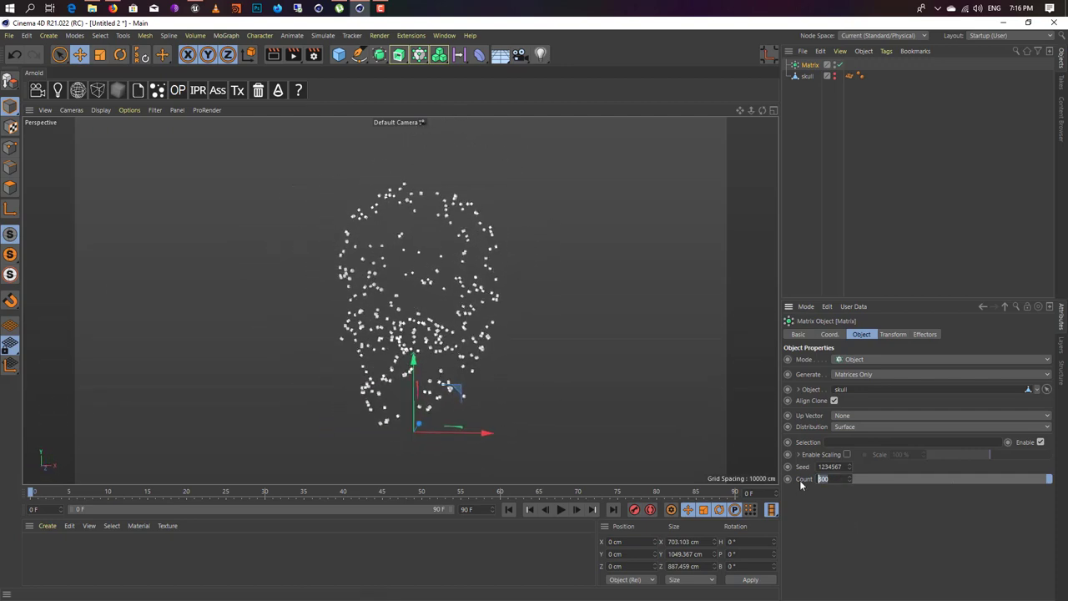
{"action": "type", "text": "900"}
{"action": "key", "text": "Return"}
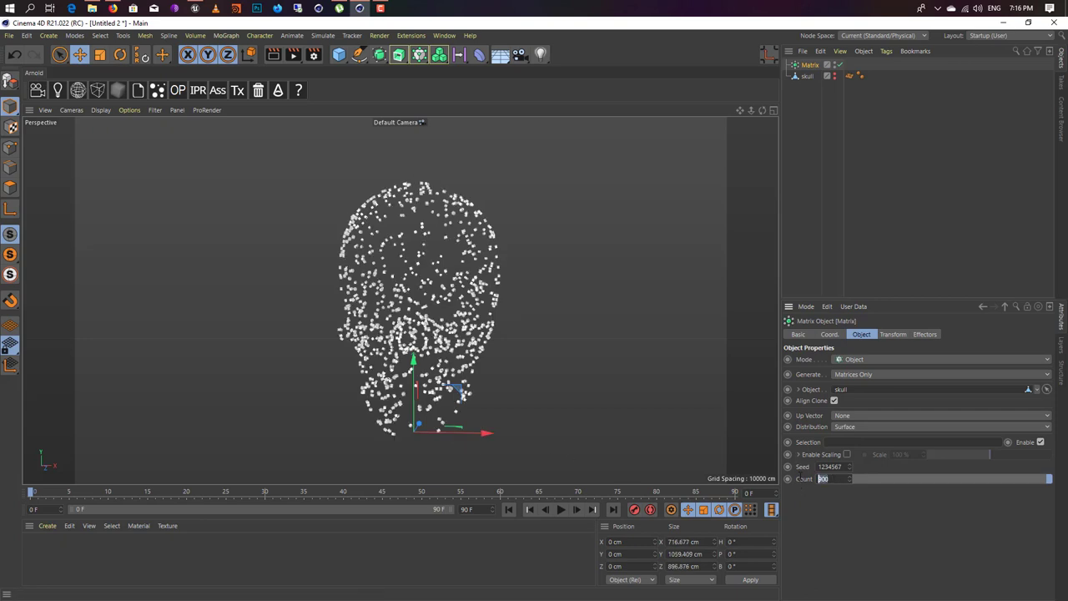
Set the Matrix count to 1500
{"action": "type", "text": "500"}
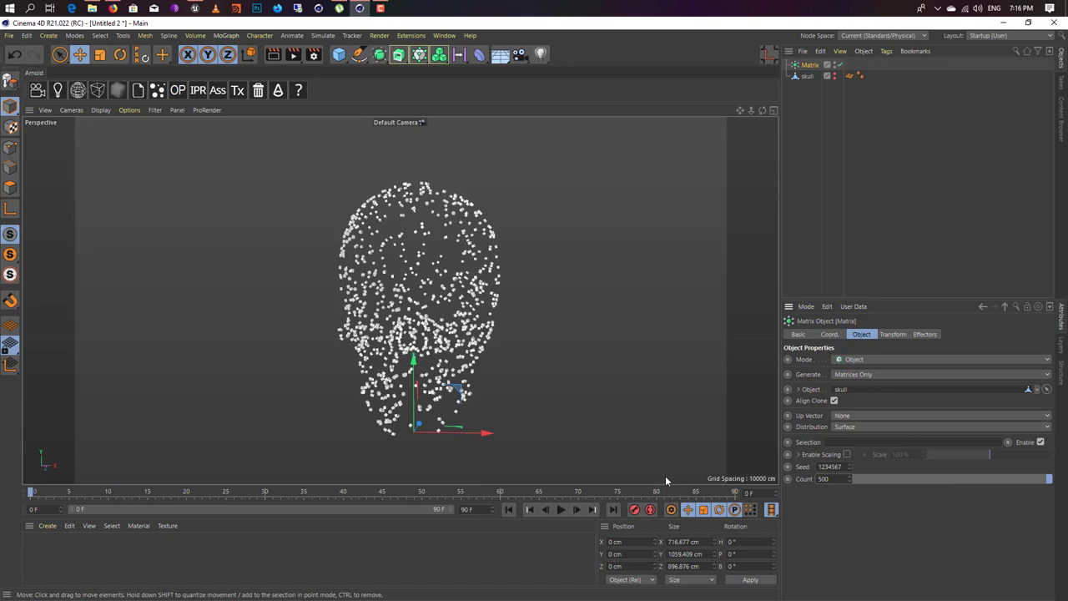
{"action": "type", "text": "1"}
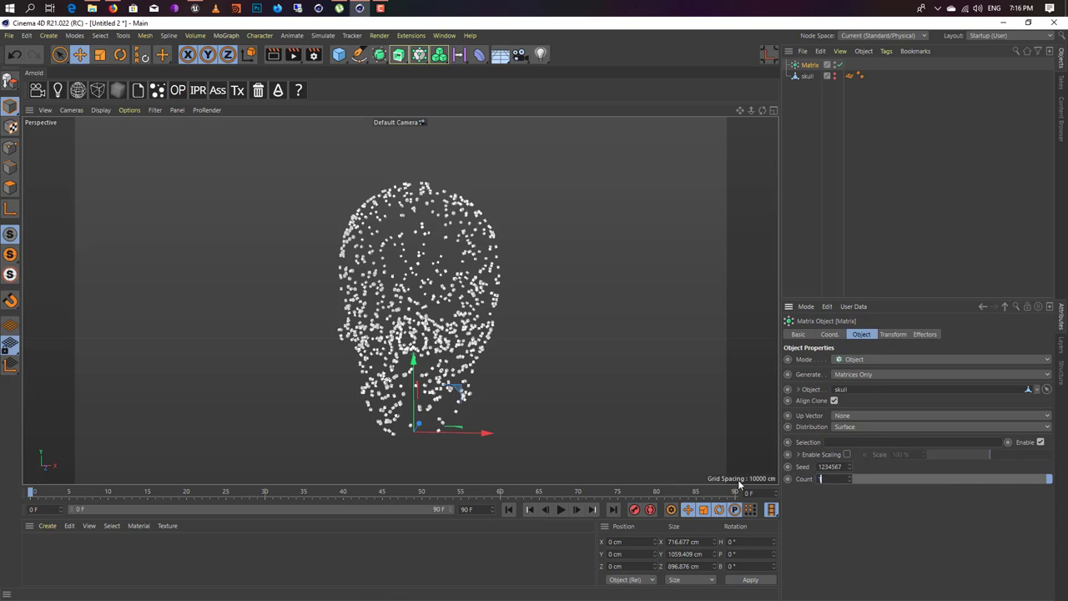
{"action": "key", "text": "Return"}
{"action": "left_click_drag", "start_coordinate": [382, 365], "coordinate": [501, 326], "text": "alt"}
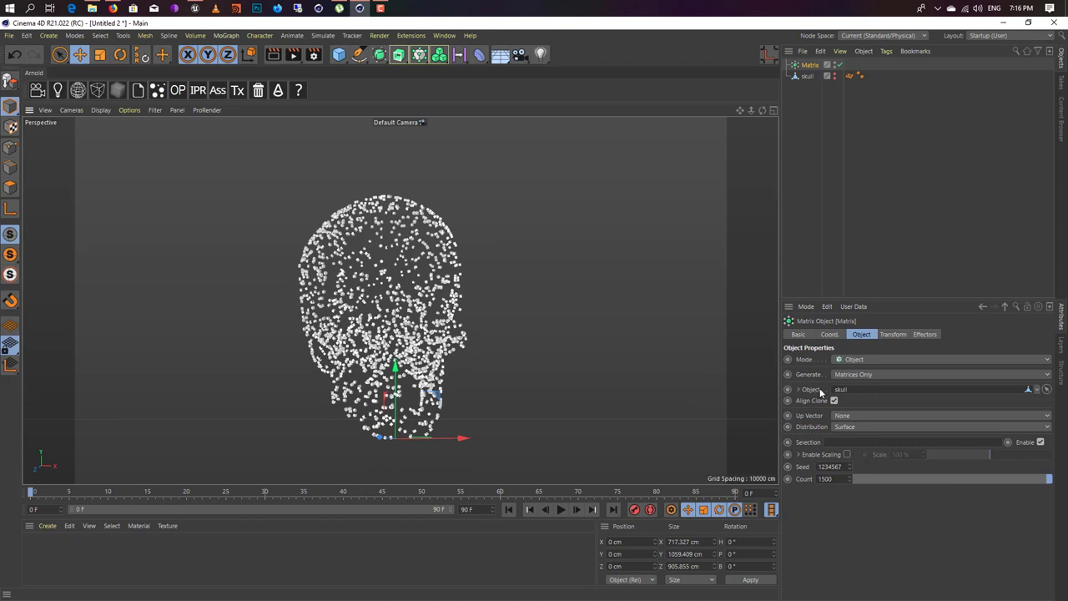
Set the Matrix to generate Thinking Particles and assign the All particle group as its TP Group
{"action": "left_click", "coordinate": [832, 376]}
{"action": "left_click", "coordinate": [873, 407]}
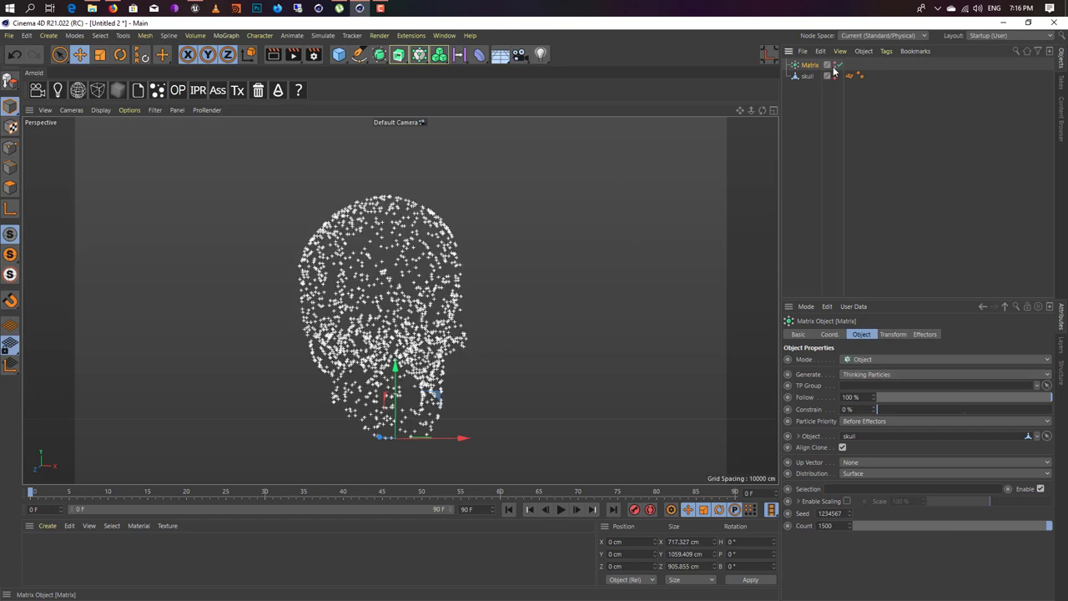
{"action": "left_click", "coordinate": [324, 37]}
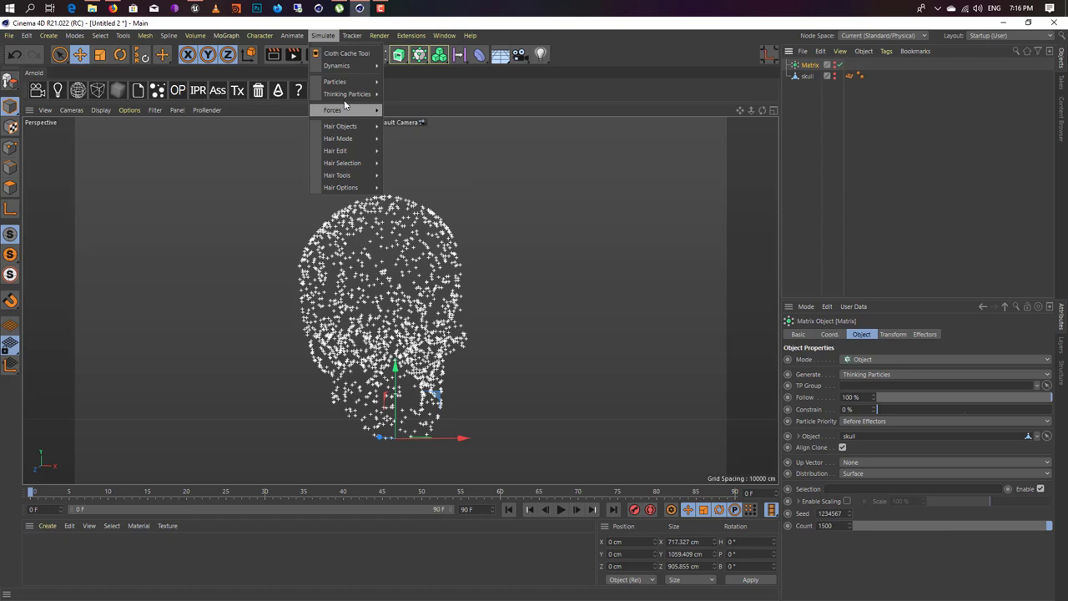
{"action": "mouse_move", "coordinate": [355, 95]}
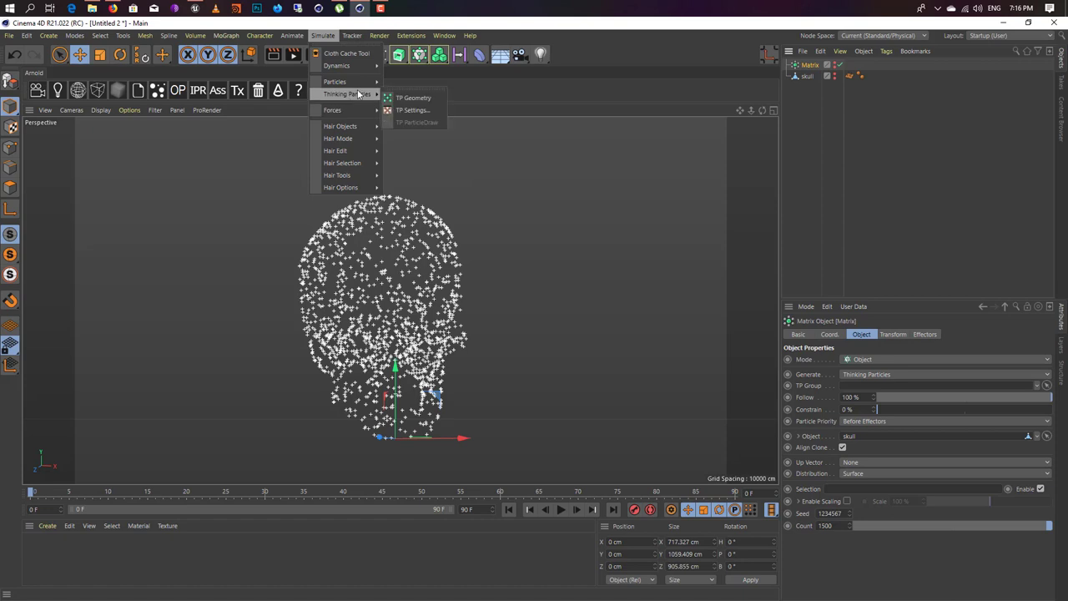
{"action": "left_click", "coordinate": [414, 110]}
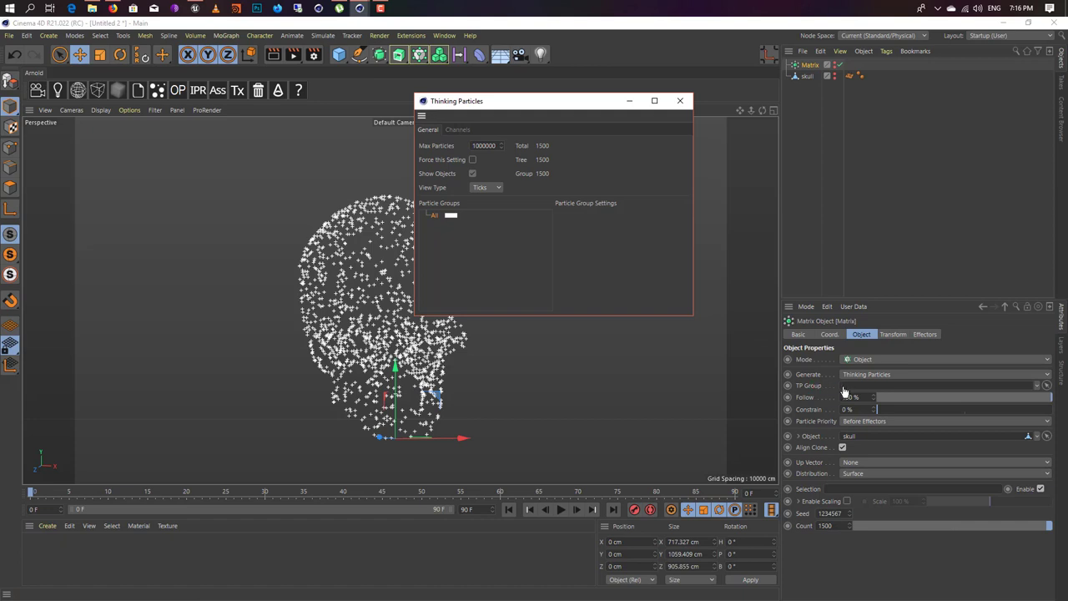
{"action": "left_click_drag", "start_coordinate": [853, 391], "coordinate": [854, 389]}
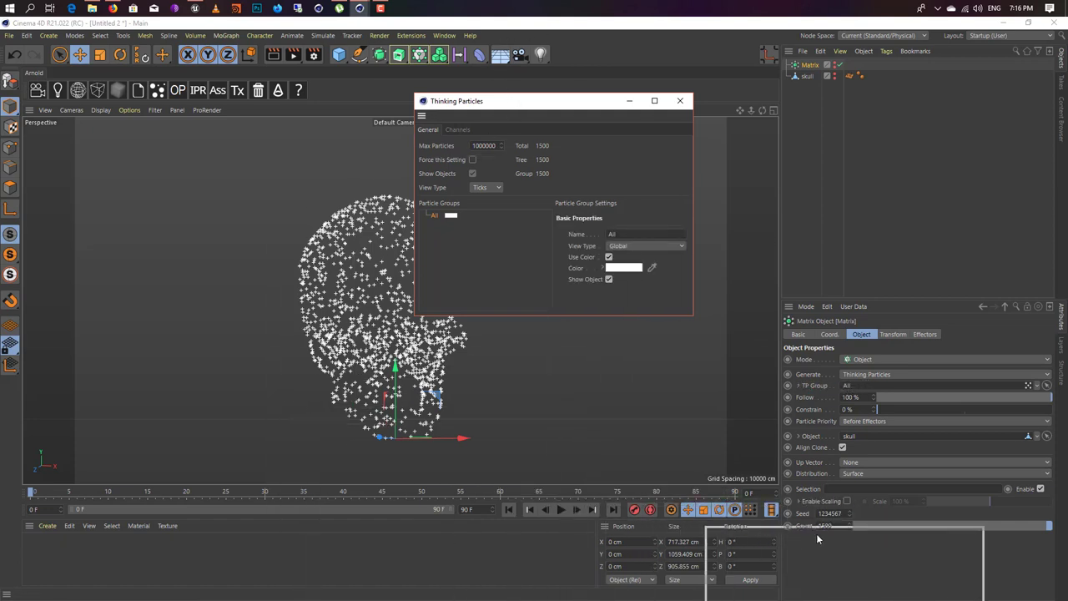
Add a Volume Builder and place the Matrix below the skull in the object hierarchy
{"action": "left_click_drag", "start_coordinate": [818, 538], "coordinate": [840, 528]}
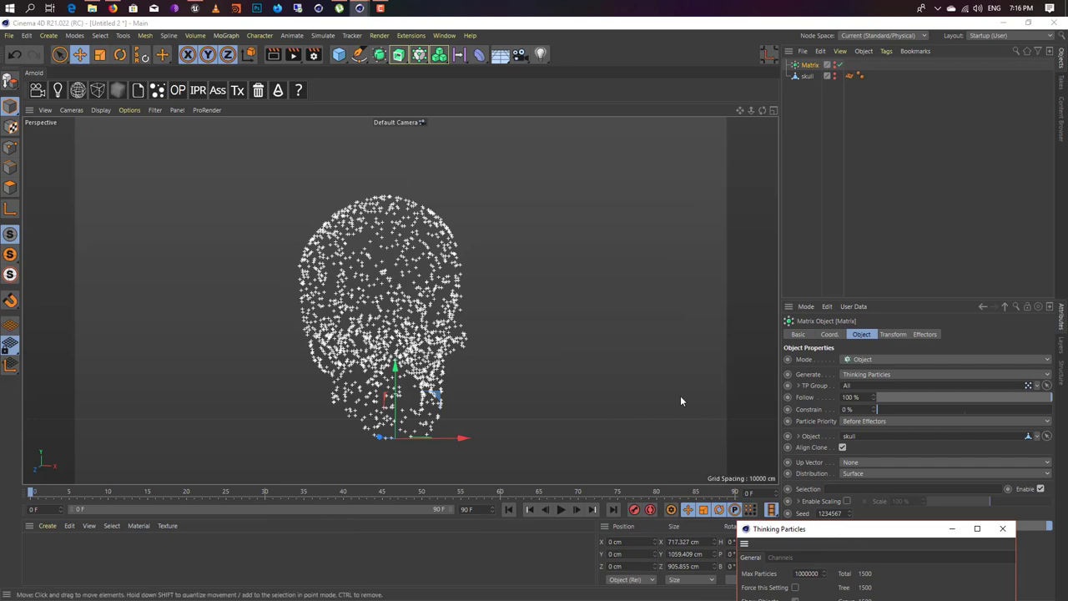
{"action": "left_click_drag", "start_coordinate": [358, 346], "coordinate": [409, 351], "text": "alt"}
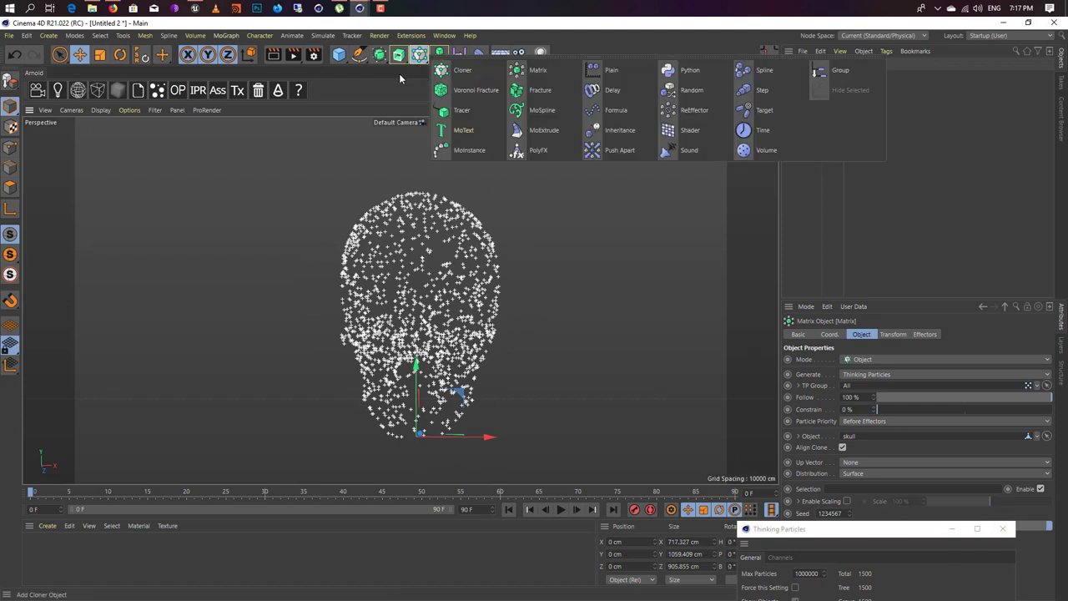
{"action": "left_click_drag", "start_coordinate": [439, 55], "coordinate": [476, 71]}
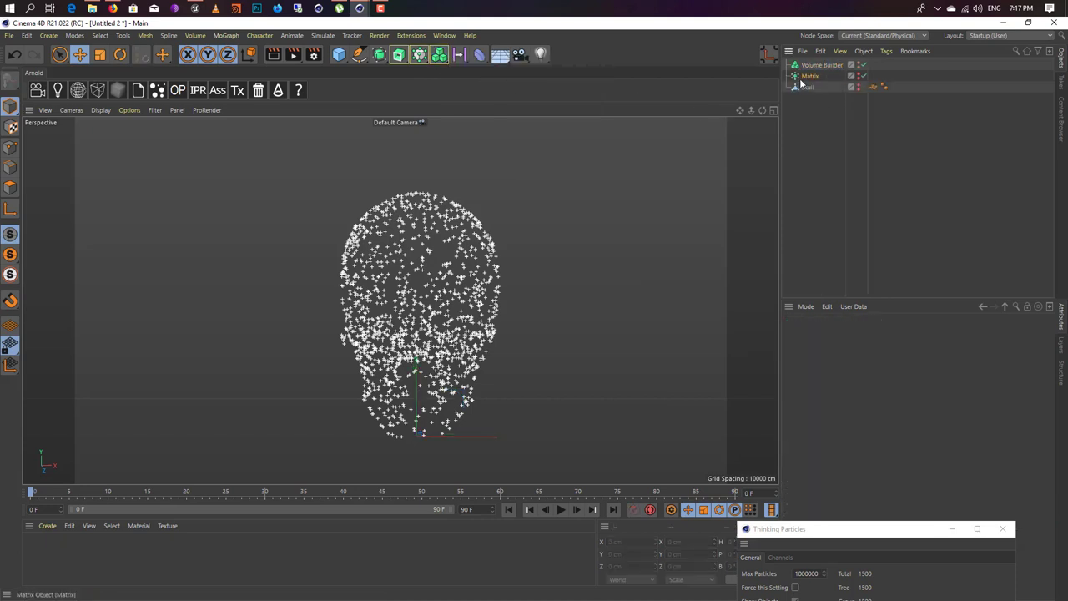
{"action": "mouse_move", "coordinate": [801, 80]}
{"action": "left_mouse_down"}
{"action": "mouse_move", "coordinate": [813, 73]}
{"action": "mouse_move", "coordinate": [807, 87]}
{"action": "left_mouse_up"}
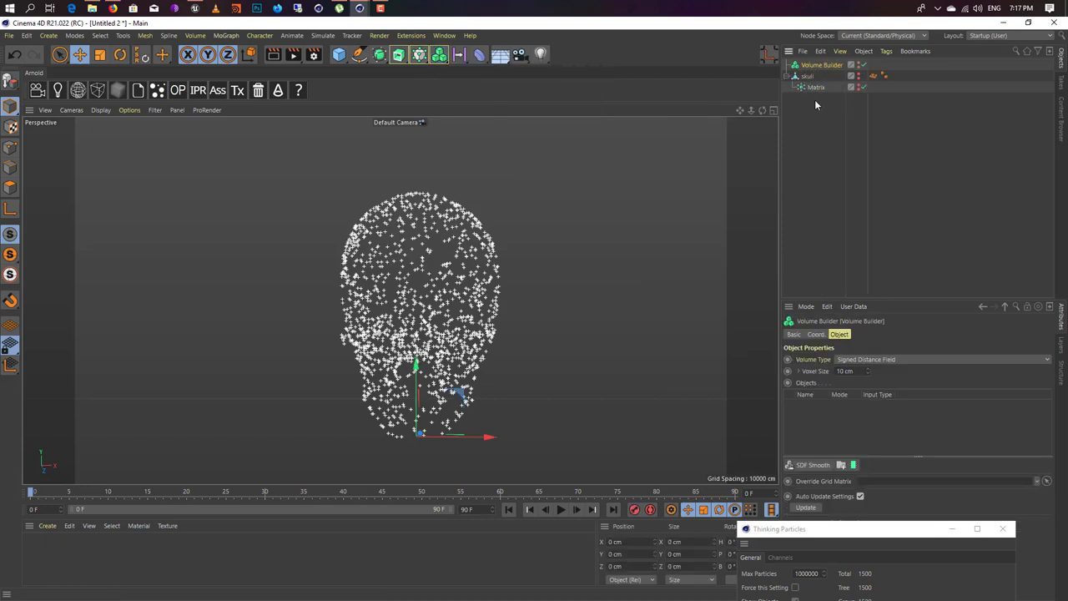
Link the All particle group to the Volume Builder's objects and minimize the Thinking Particles window
{"action": "left_click", "coordinate": [854, 530]}
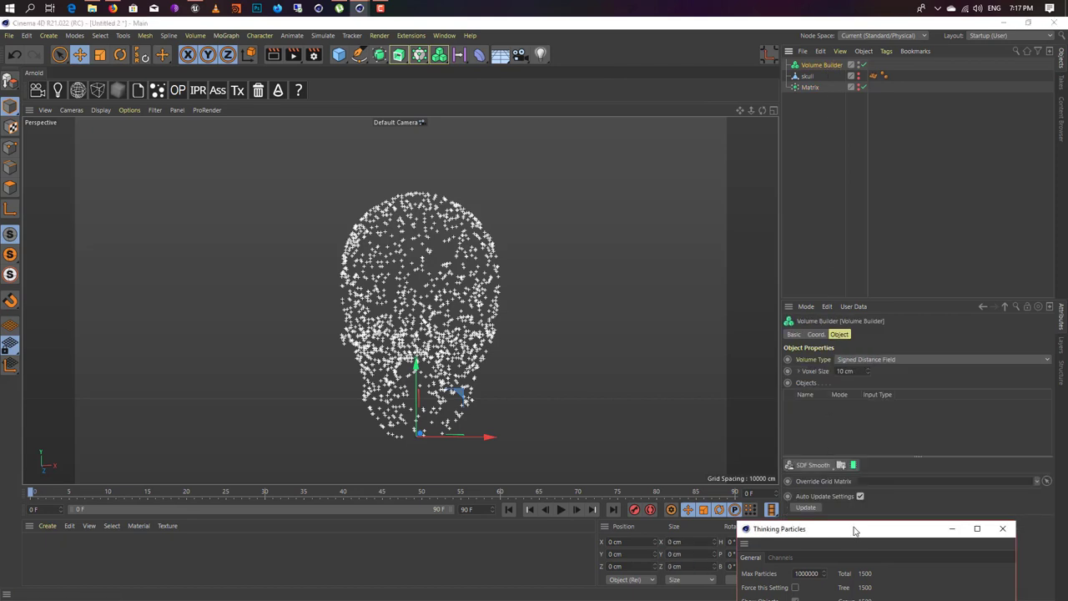
{"action": "left_click_drag", "start_coordinate": [854, 530], "coordinate": [596, 190]}
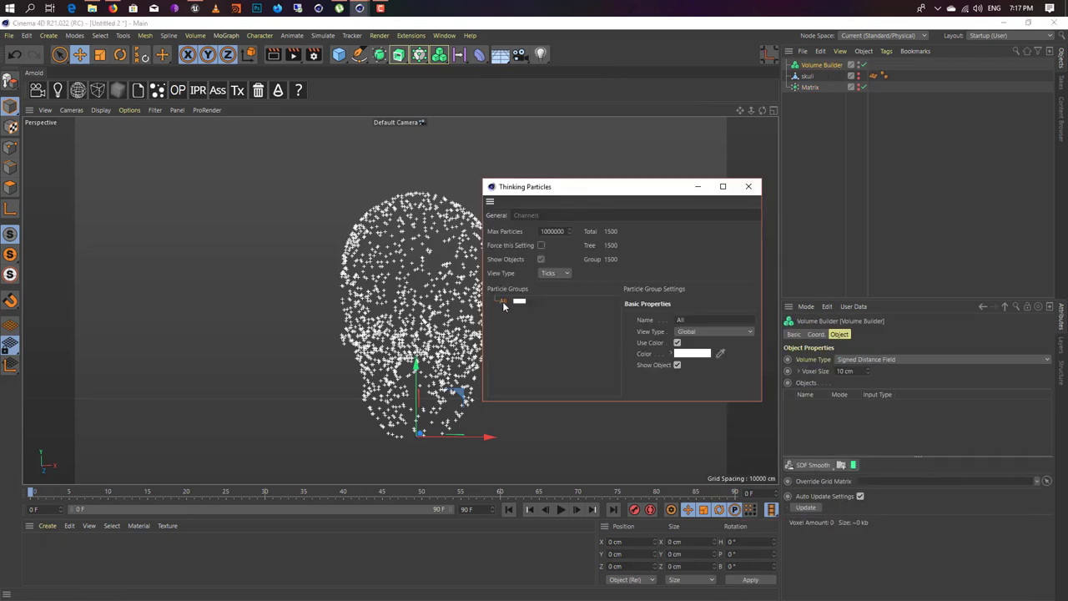
{"action": "left_click_drag", "start_coordinate": [840, 431], "coordinate": [840, 431]}
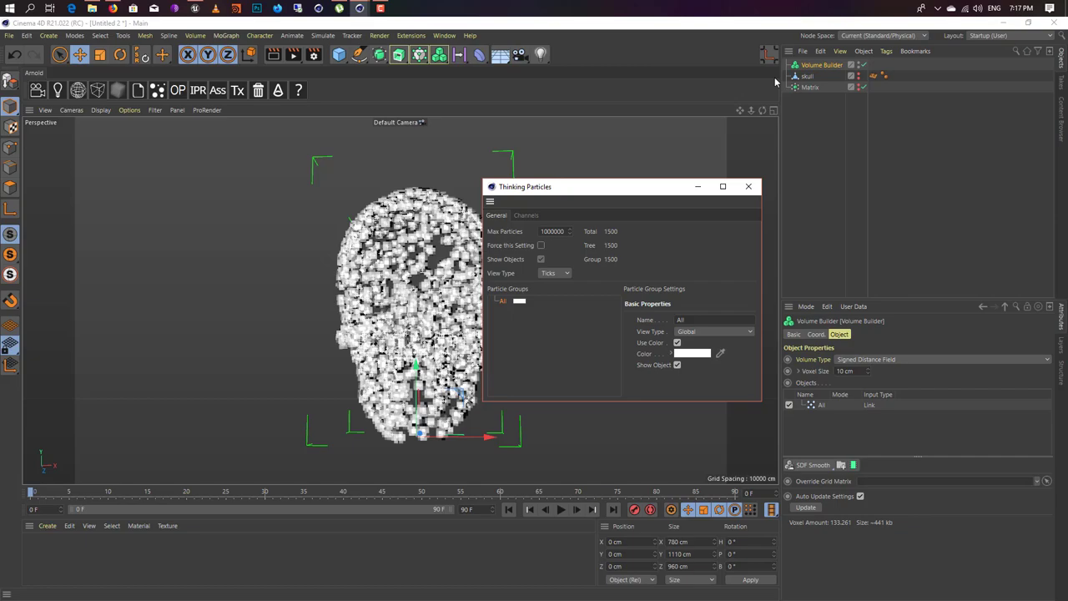
{"action": "left_click", "coordinate": [697, 186]}
Try a voxel size of 2 cm on the Volume Builder
{"action": "left_click_drag", "start_coordinate": [518, 291], "coordinate": [438, 302], "text": "alt"}
{"action": "scroll", "coordinate": [444, 292], "scroll_direction": "up", "scroll_amount": 3}
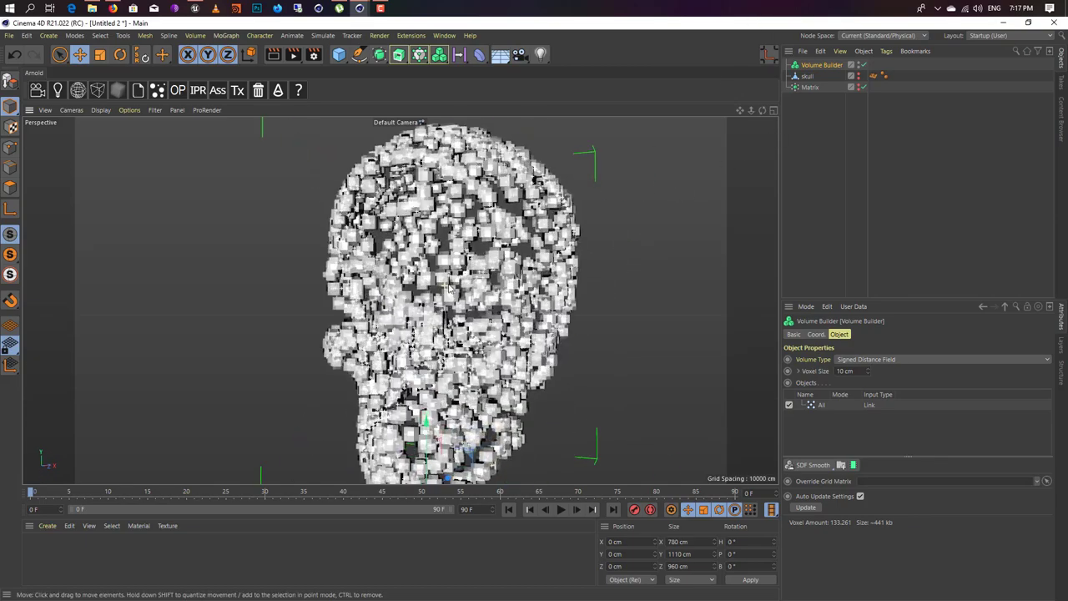
{"action": "mouse_move", "coordinate": [490, 251]}
{"action": "left_mouse_down", "text": "alt"}
{"action": "mouse_move", "coordinate": [490, 291]}
{"action": "mouse_move", "coordinate": [488, 270]}
{"action": "left_mouse_up", "text": "alt"}
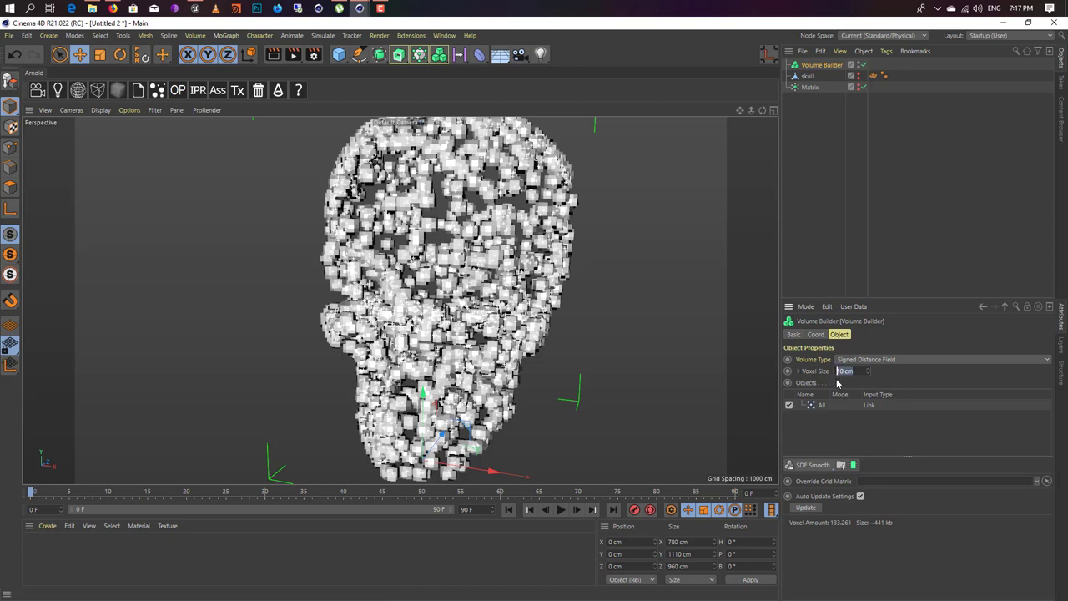
{"action": "type", "text": "2"}
{"action": "key", "text": "Return"}
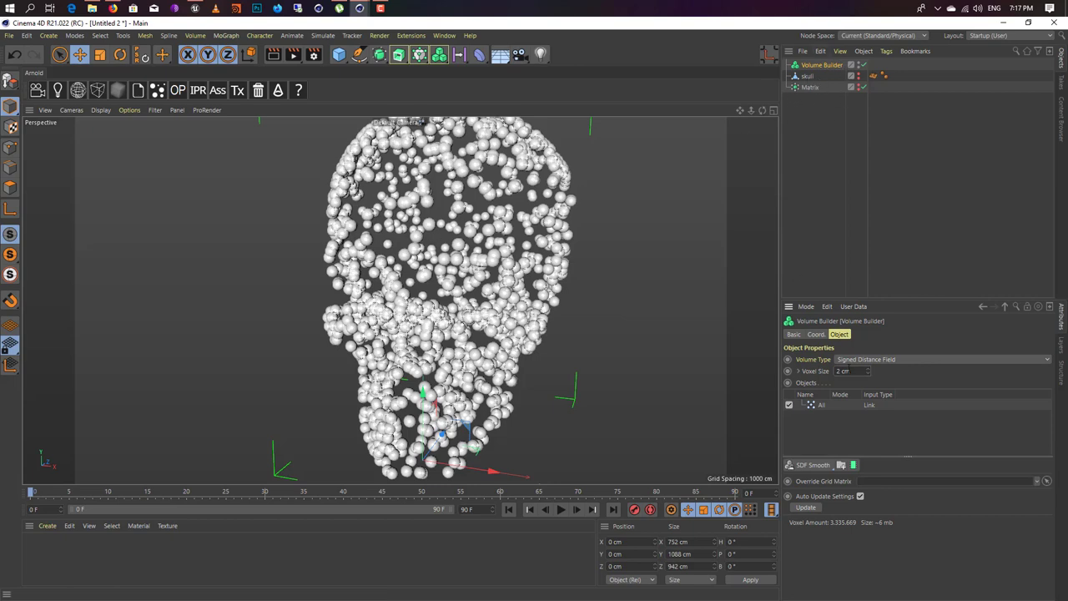
Set the Volume Builder's voxel size to 5 cm
{"action": "left_click_drag", "start_coordinate": [856, 371], "coordinate": [756, 374]}
{"action": "type", "text": "5"}
{"action": "key", "text": "Return"}
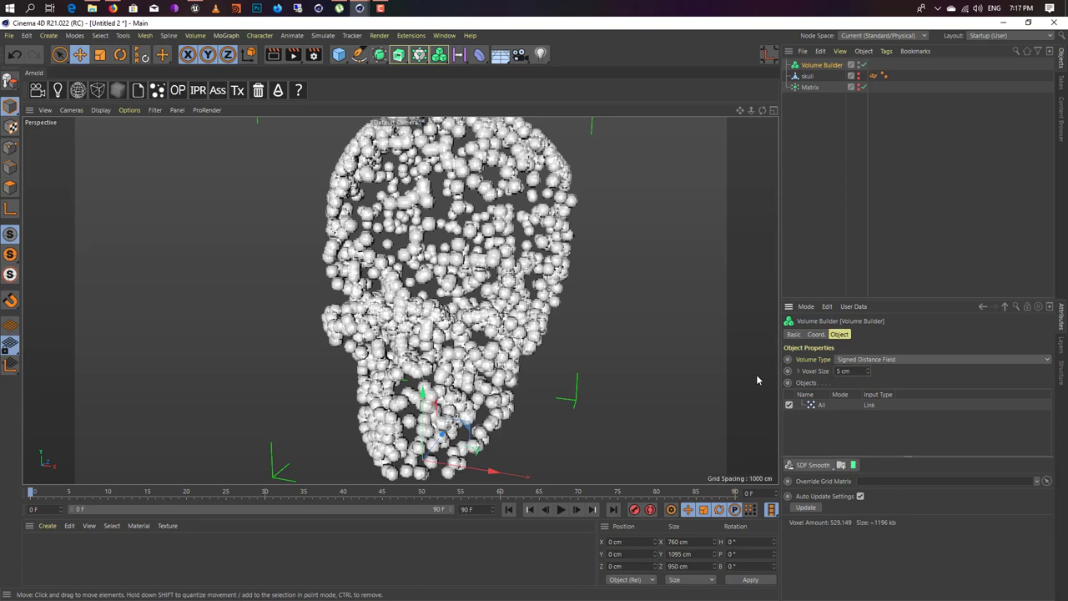
{"action": "left_click_drag", "start_coordinate": [485, 309], "coordinate": [511, 323], "text": "alt"}
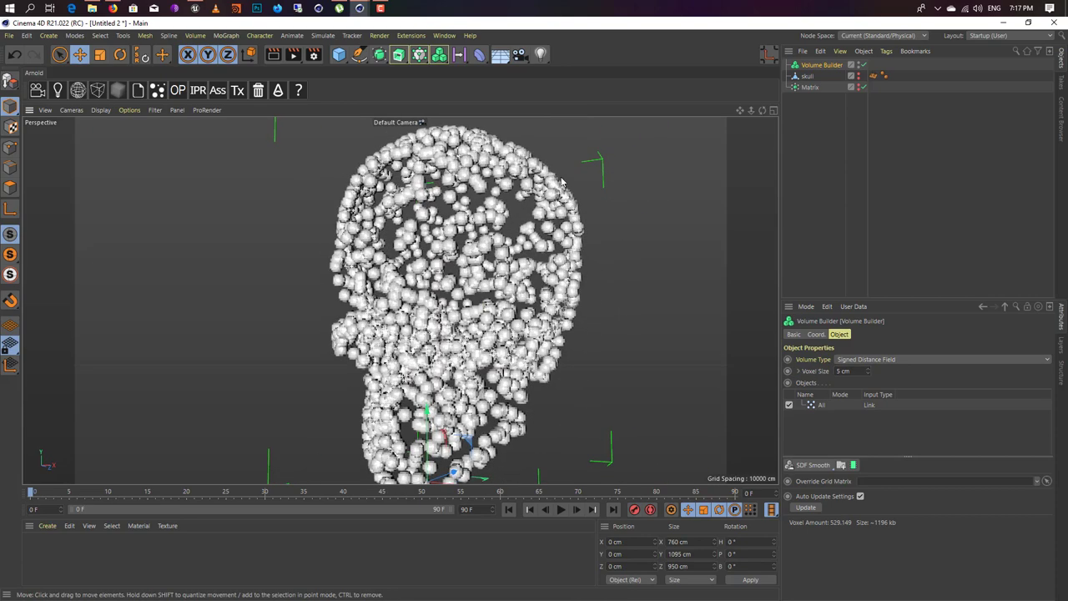
Set the Matrix count to 5000
{"action": "left_click", "coordinate": [809, 87]}
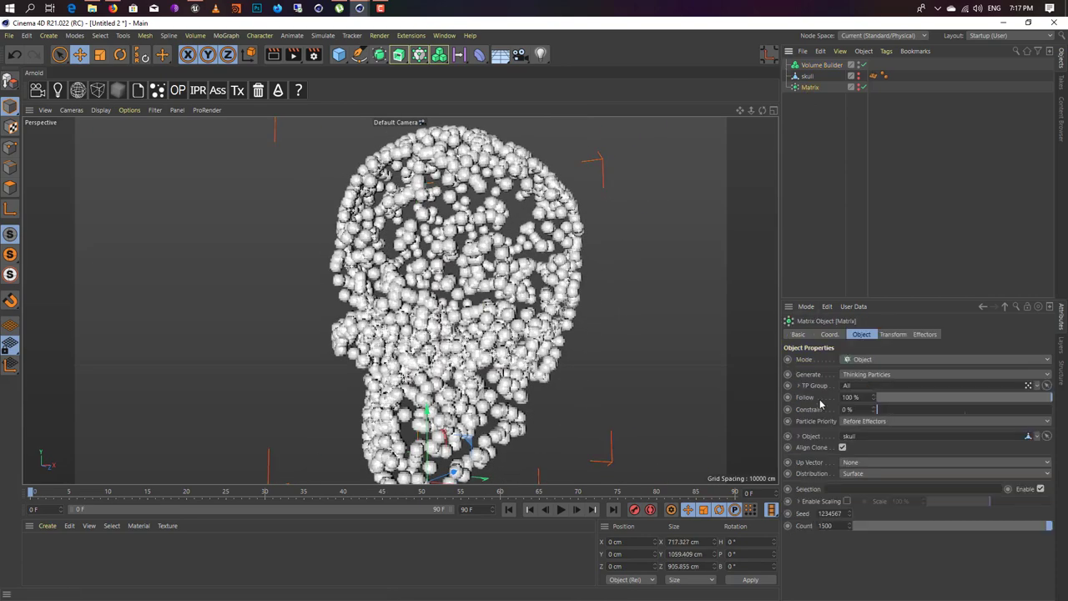
{"action": "double_click", "coordinate": [842, 526]}
{"action": "type", "text": "5000"}
{"action": "key", "text": "Return"}
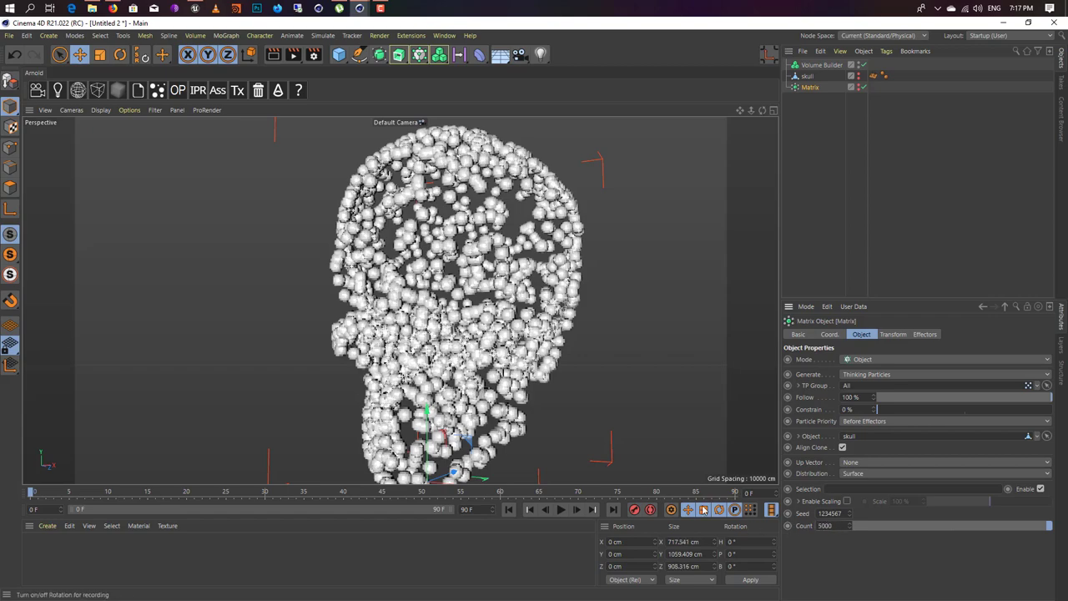
{"action": "mouse_move", "coordinate": [546, 321]}
{"action": "left_mouse_down", "text": "alt"}
{"action": "mouse_move", "coordinate": [546, 417]}
{"action": "mouse_move", "coordinate": [547, 322]}
{"action": "left_mouse_up", "text": "alt"}
{"action": "double_click", "coordinate": [824, 526]}
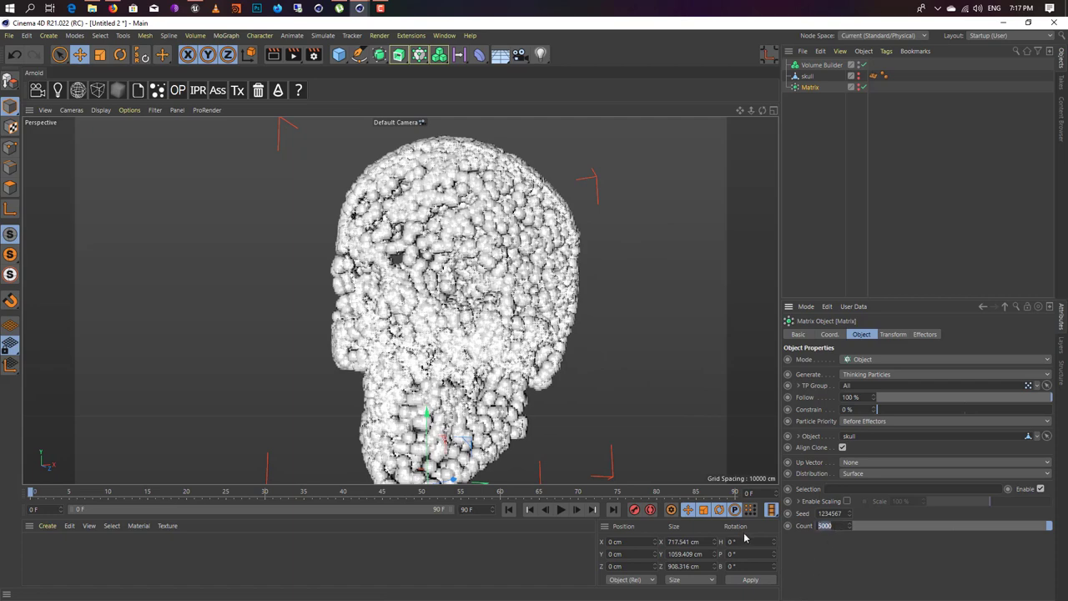
{"action": "left_click", "coordinate": [547, 309]}
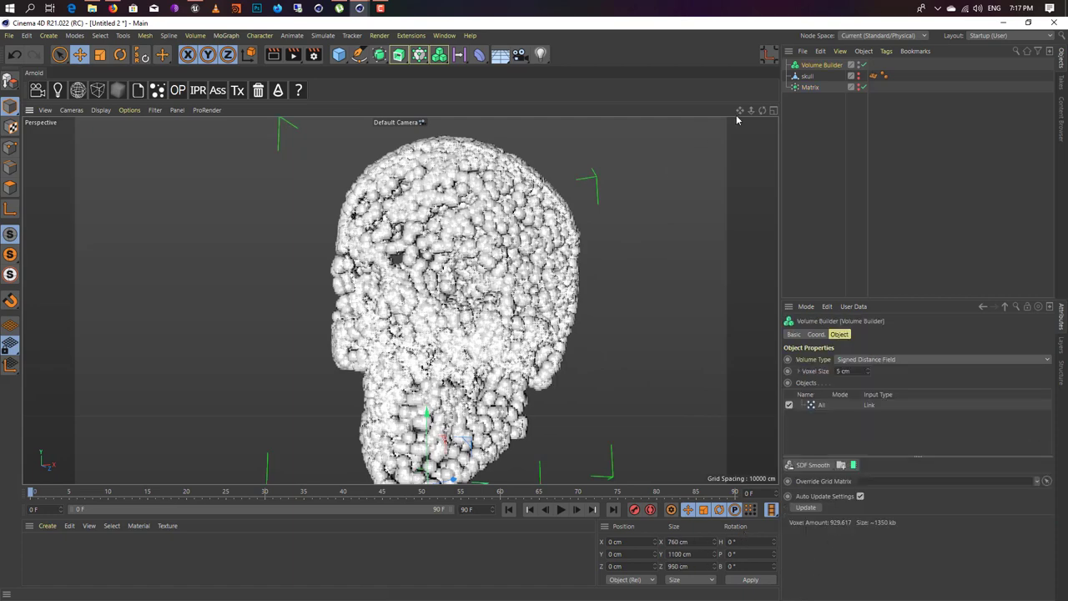
Scale the skull mesh down uniformly to about 578 × 853 × 734 cm
{"action": "left_click", "coordinate": [806, 77]}
{"action": "left_click_drag", "start_coordinate": [383, 388], "coordinate": [494, 343], "text": "alt"}
{"action": "key", "text": "t"}
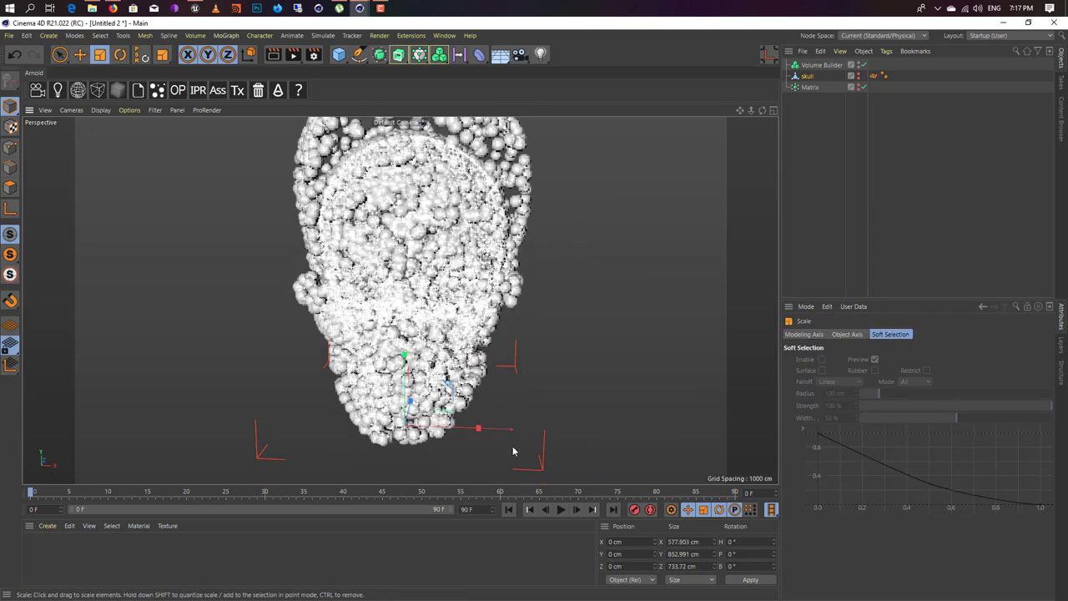
{"action": "left_click_drag", "start_coordinate": [492, 450], "coordinate": [479, 367], "text": "alt"}
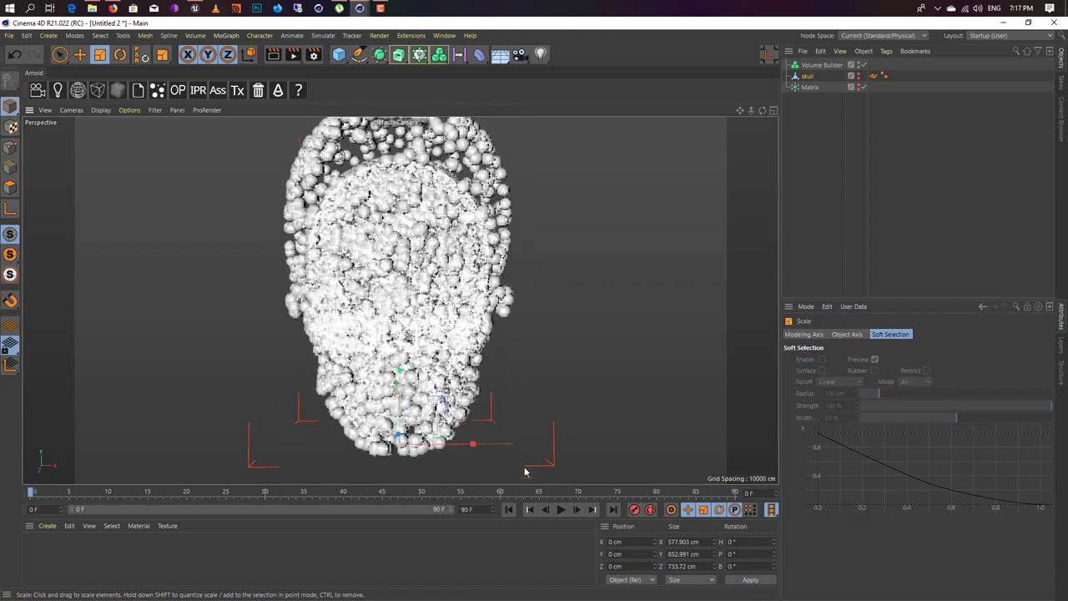
Play the animation briefly to update the particles and return to the first frame
{"action": "left_click", "coordinate": [561, 509]}
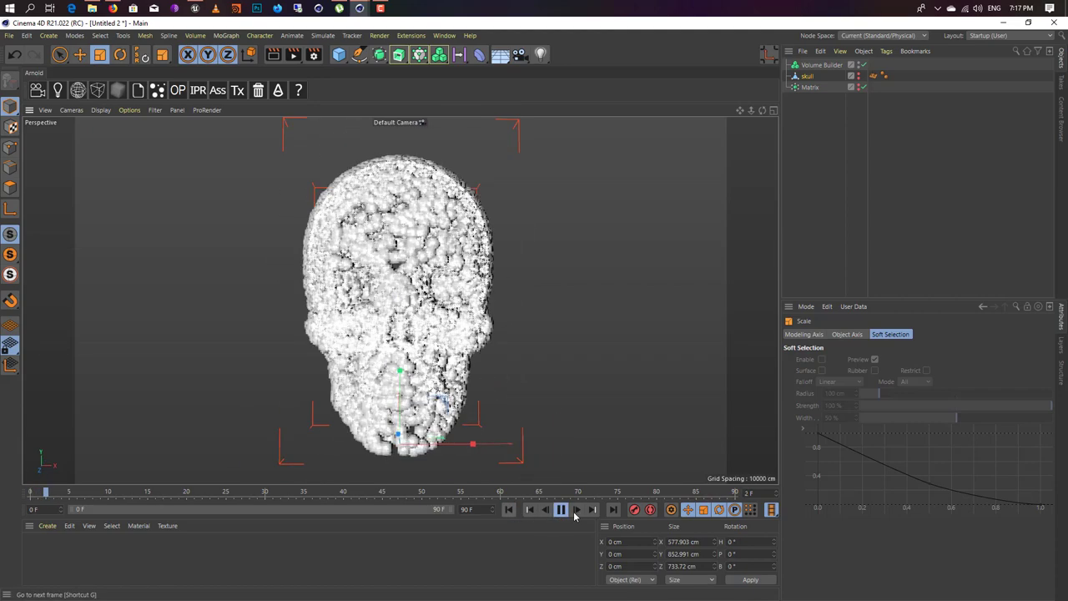
{"action": "left_click", "coordinate": [561, 509]}
{"action": "left_click", "coordinate": [508, 509]}
{"action": "left_click_drag", "start_coordinate": [438, 409], "coordinate": [534, 406], "text": "alt"}
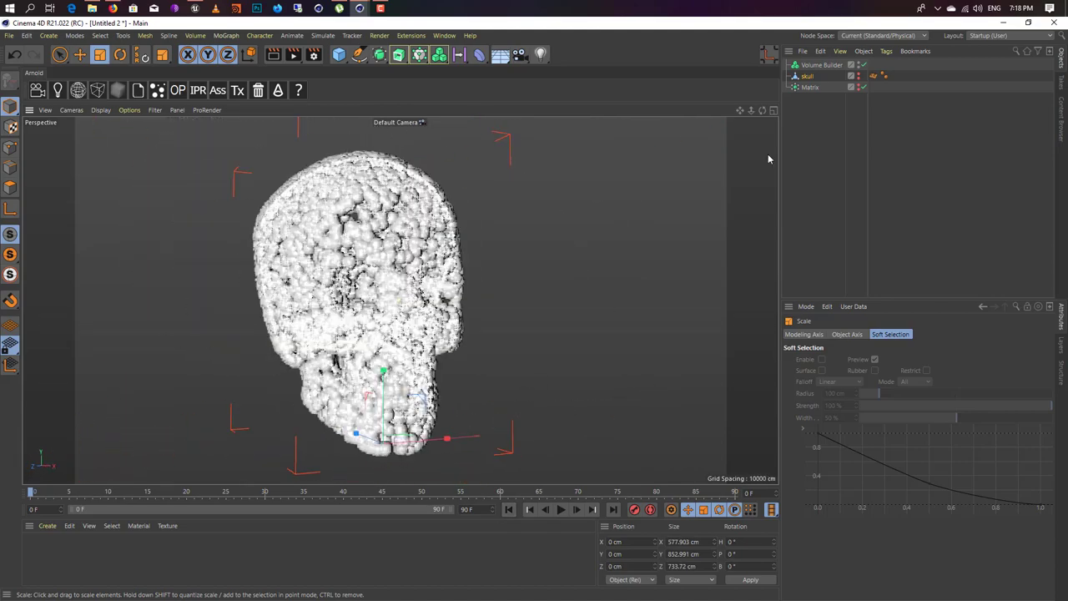
Try a Matrix count of 9000 and settle on 10000
{"action": "left_click", "coordinate": [812, 88]}
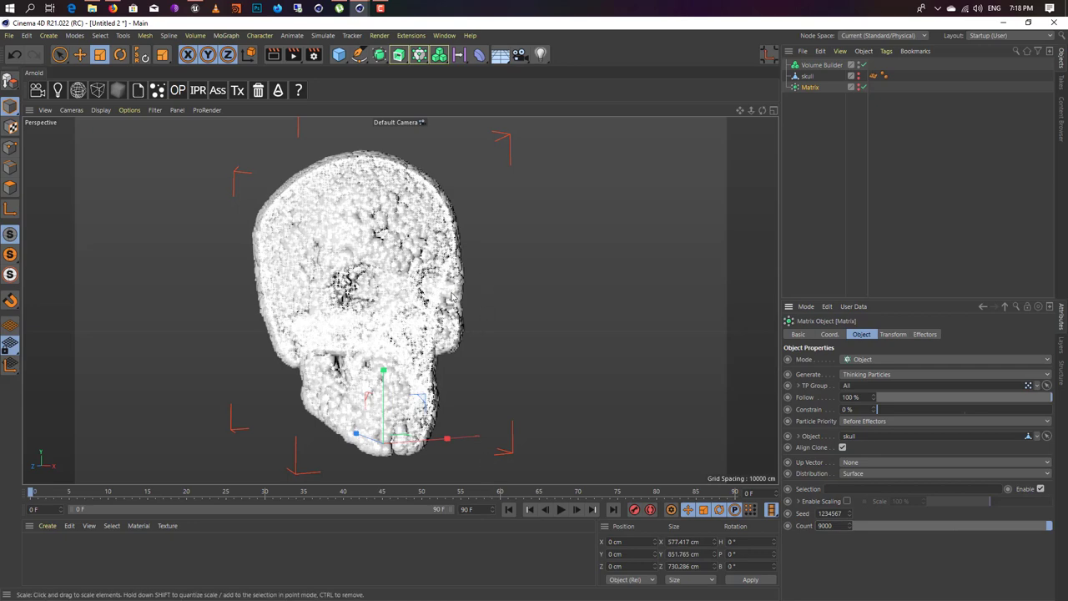
{"action": "left_click_drag", "start_coordinate": [453, 296], "coordinate": [313, 325], "text": "alt"}
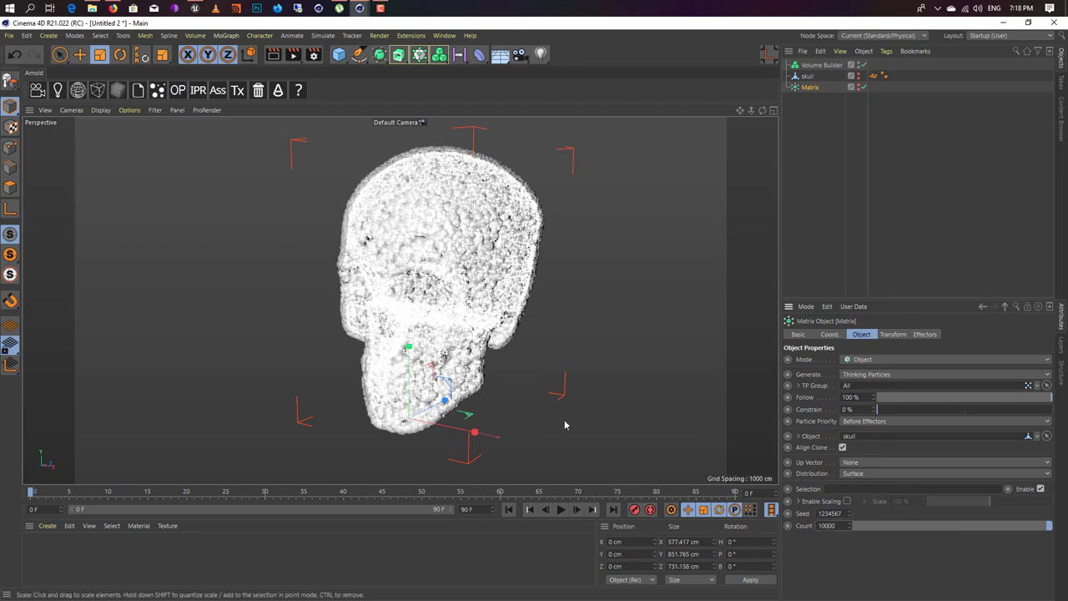
{"action": "left_click_drag", "start_coordinate": [479, 305], "coordinate": [452, 367], "text": "alt"}
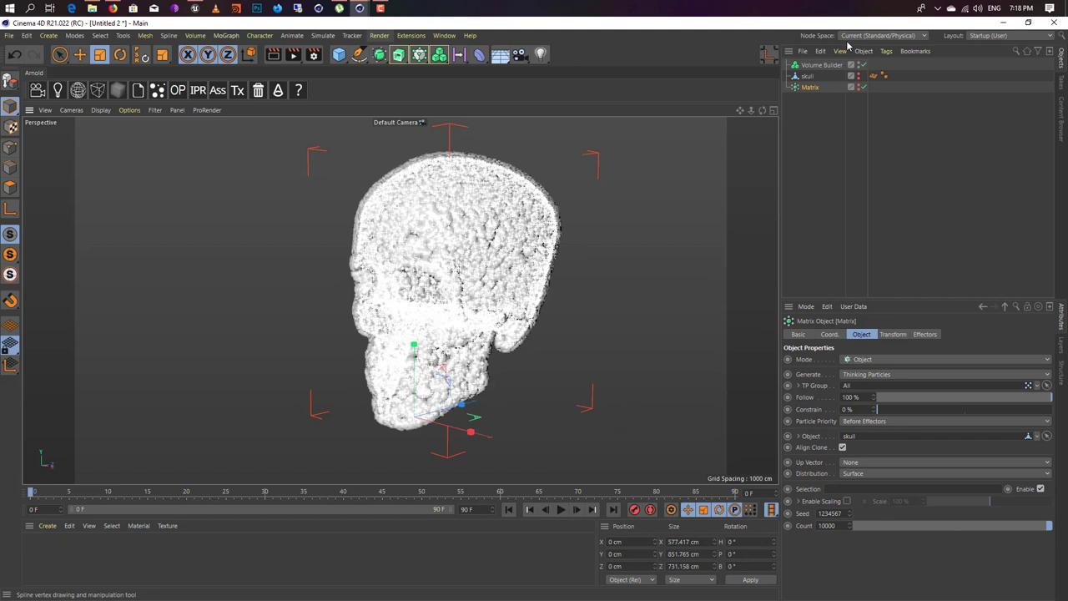
Set the Thinking Particles view type to None in the Thinking Particles settings and dismiss the window
{"action": "left_click", "coordinate": [379, 35]}
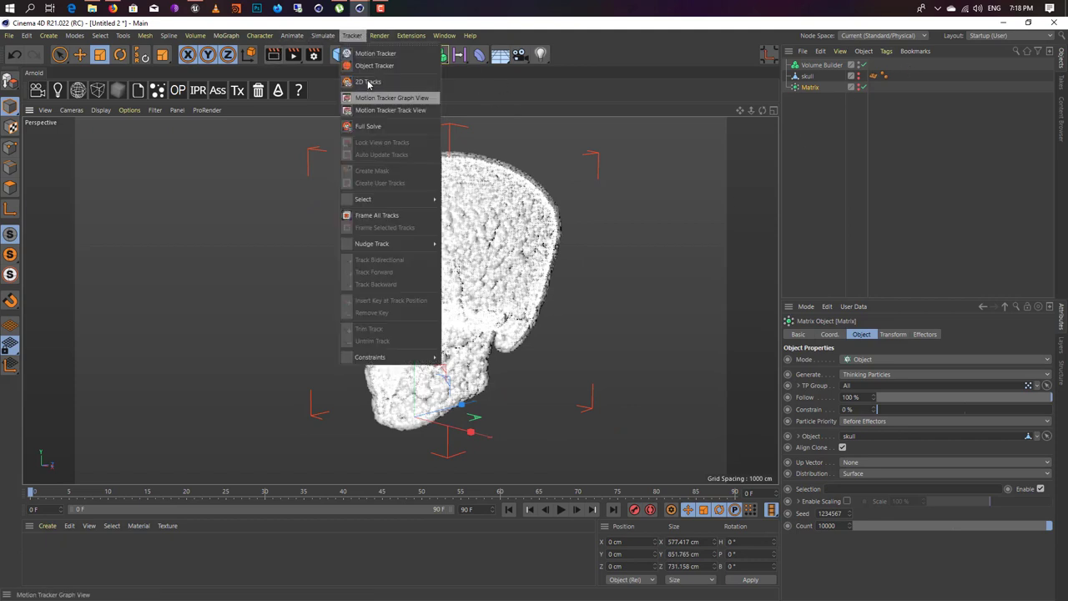
{"action": "left_click", "coordinate": [323, 35]}
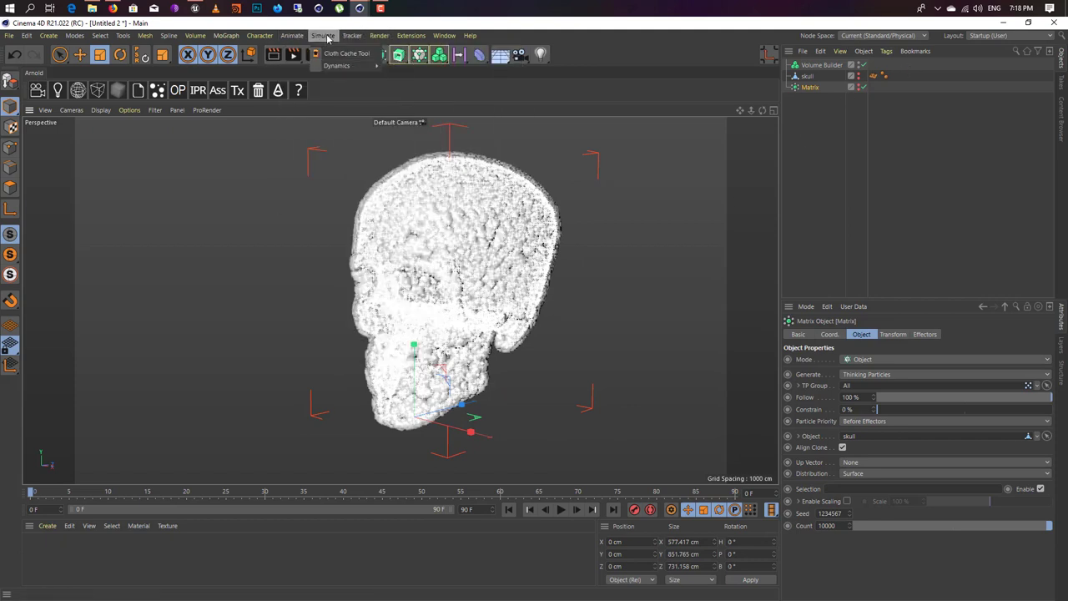
{"action": "mouse_move", "coordinate": [333, 81]}
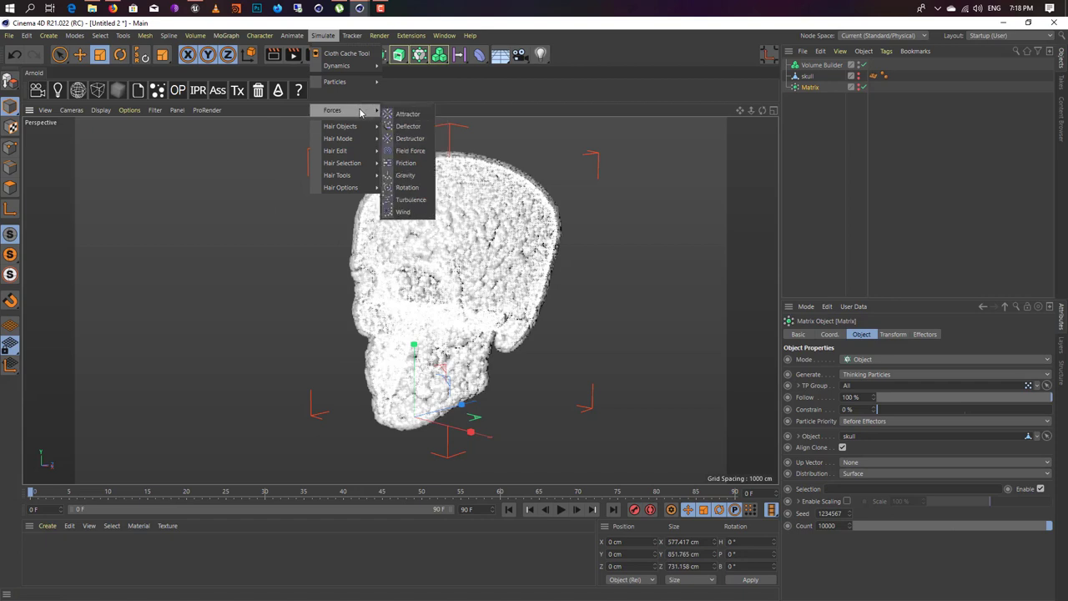
{"action": "left_click", "coordinate": [413, 110]}
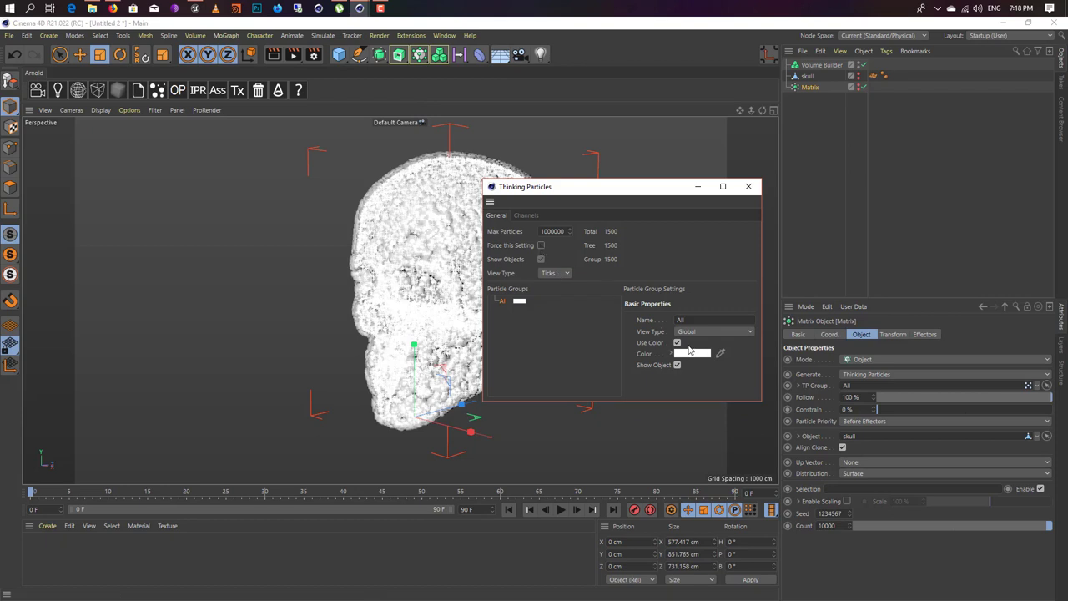
{"action": "left_click", "coordinate": [566, 276]}
{"action": "left_click", "coordinate": [555, 283]}
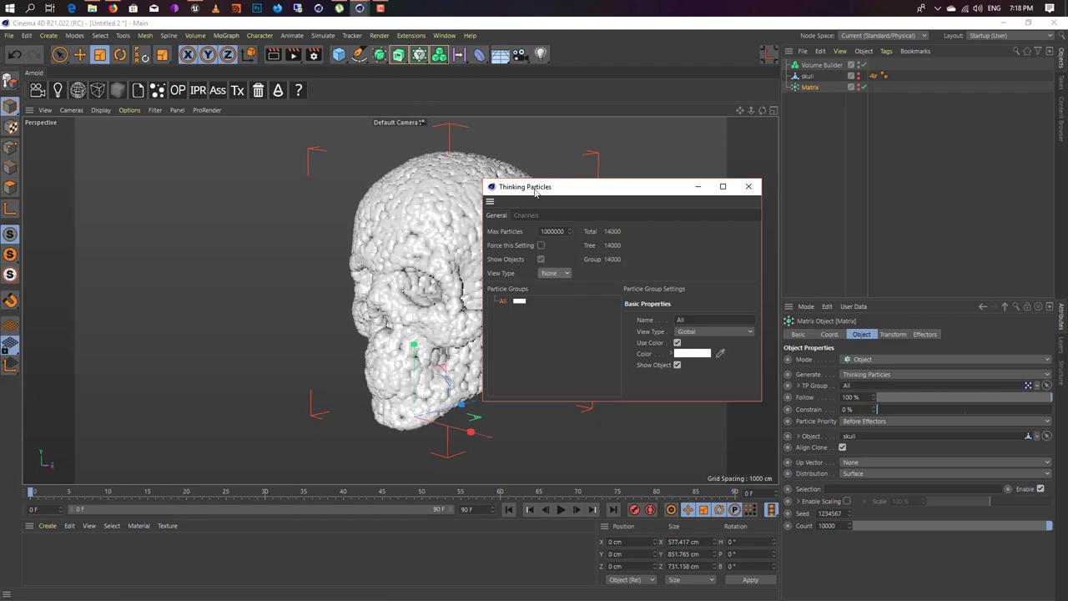
{"action": "left_click_drag", "start_coordinate": [613, 190], "coordinate": [670, 310]}
{"action": "left_click", "coordinate": [760, 307]}
{"action": "left_click_drag", "start_coordinate": [508, 318], "coordinate": [389, 251], "text": "alt"}
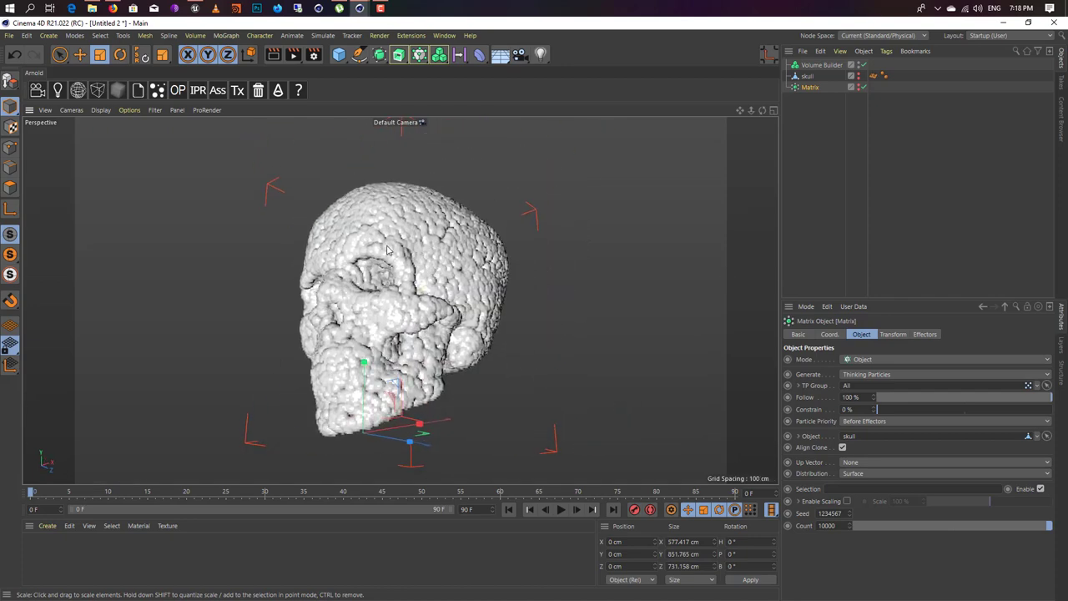
Scale the skull mesh down uniformly to about 488 × 721 × 620 cm
{"action": "left_click", "coordinate": [815, 65]}
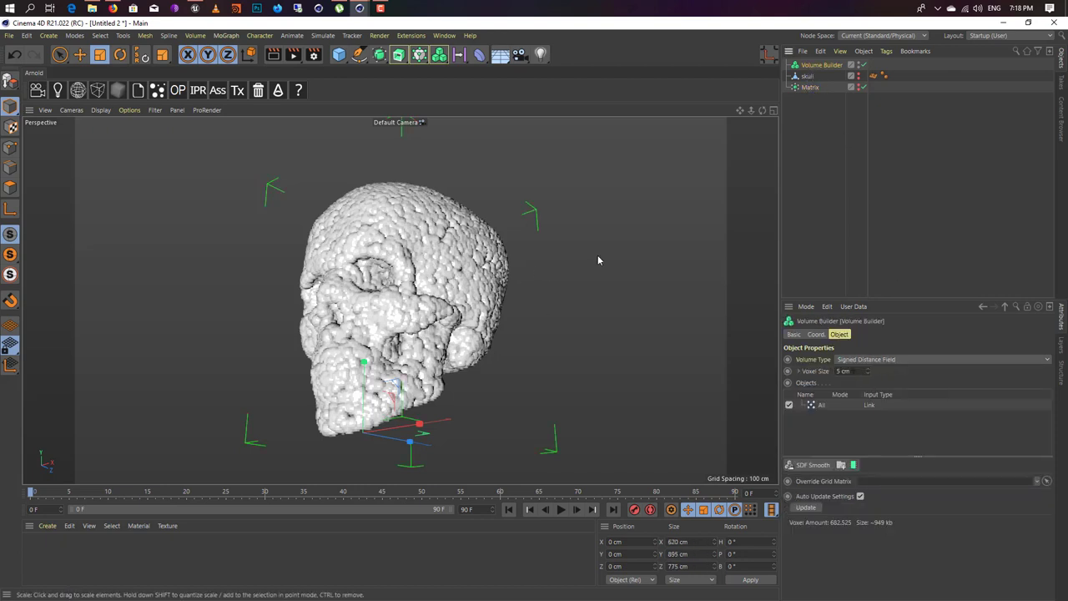
{"action": "left_click", "coordinate": [808, 76]}
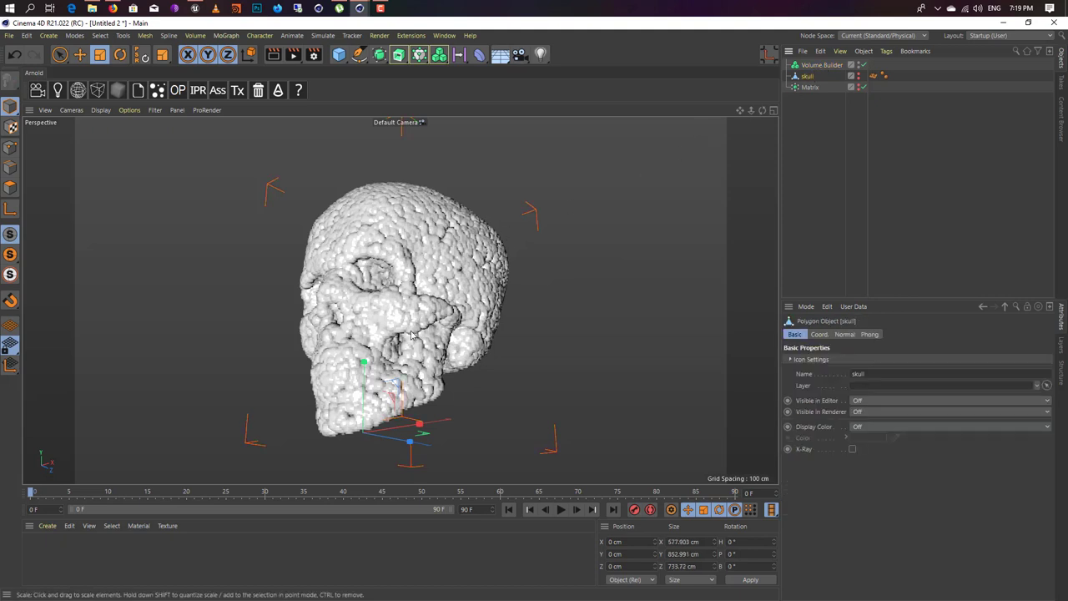
{"action": "left_click_drag", "start_coordinate": [456, 310], "coordinate": [415, 312]}
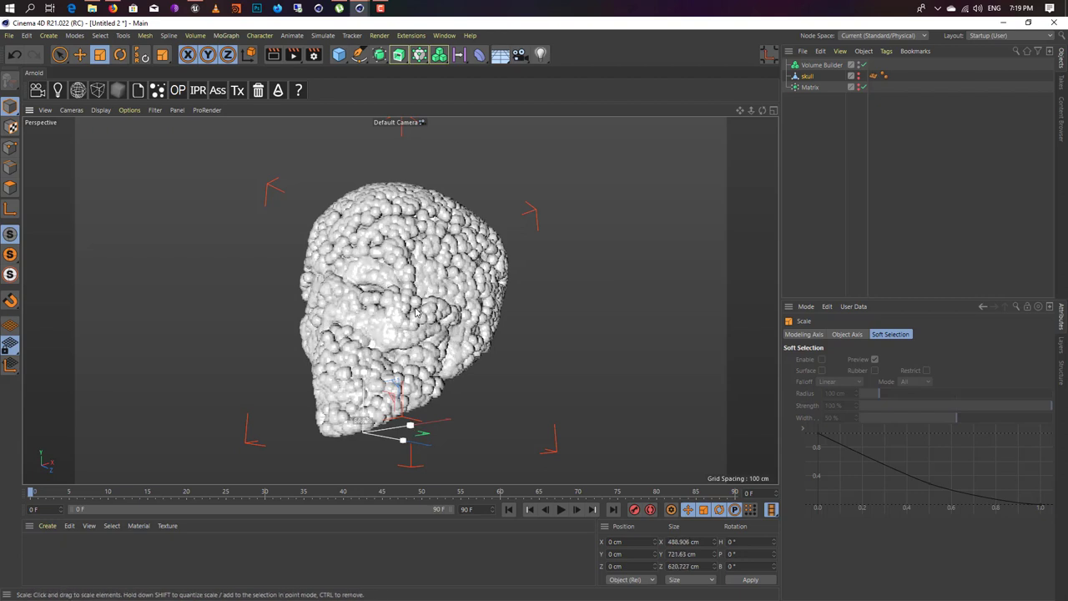
Play the animation to frame 5 and examine the particle volume around the face and jaw
{"action": "key", "text": "F8"}
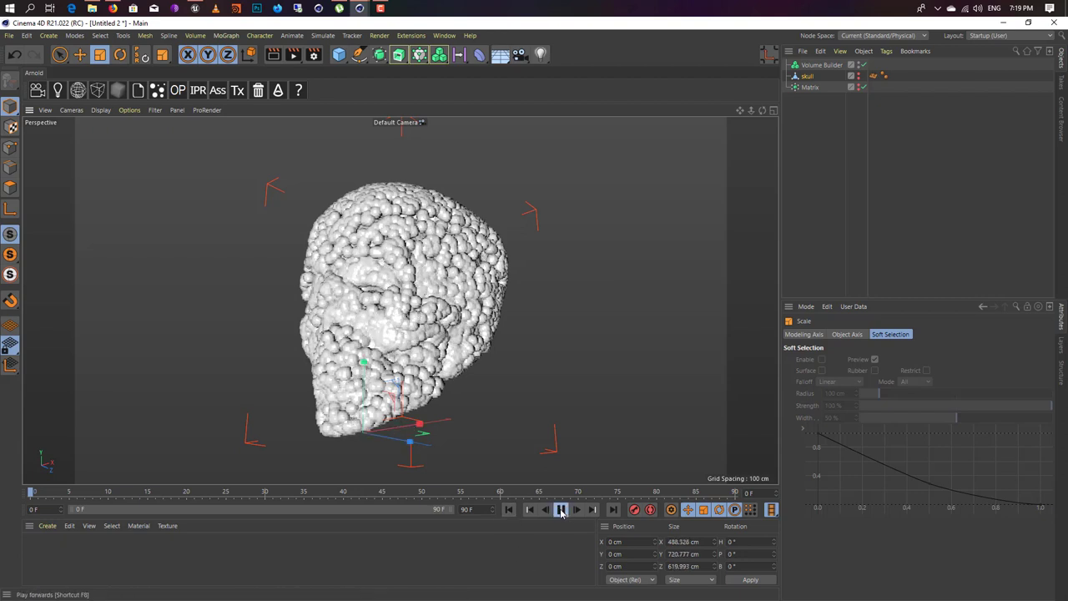
{"action": "left_click", "coordinate": [560, 509]}
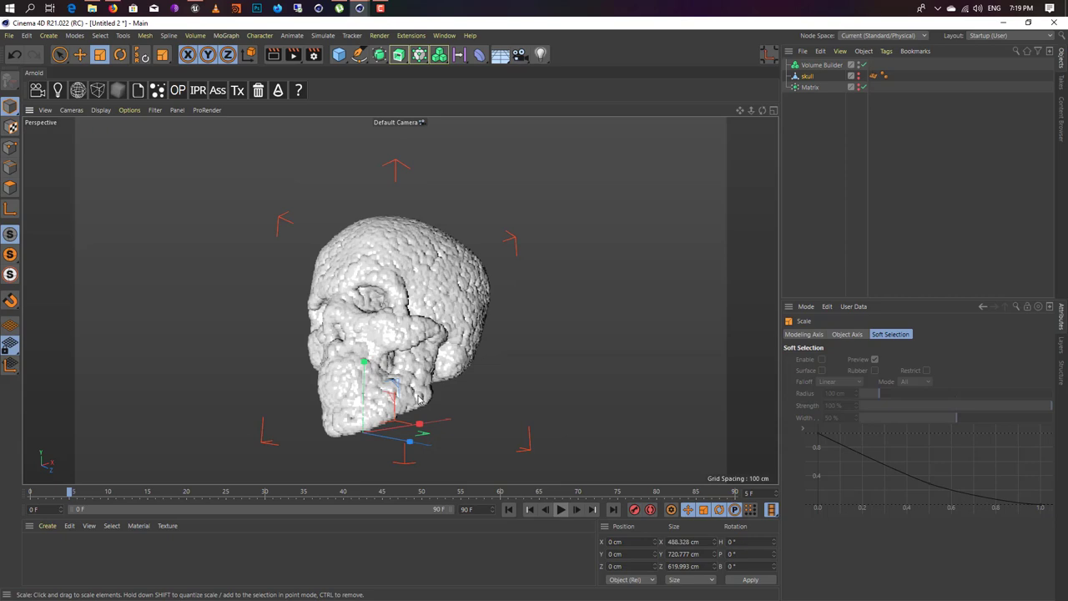
{"action": "scroll", "coordinate": [349, 335], "scroll_direction": "up", "scroll_amount": 2}
{"action": "left_click_drag", "start_coordinate": [371, 386], "coordinate": [415, 347], "text": "alt"}
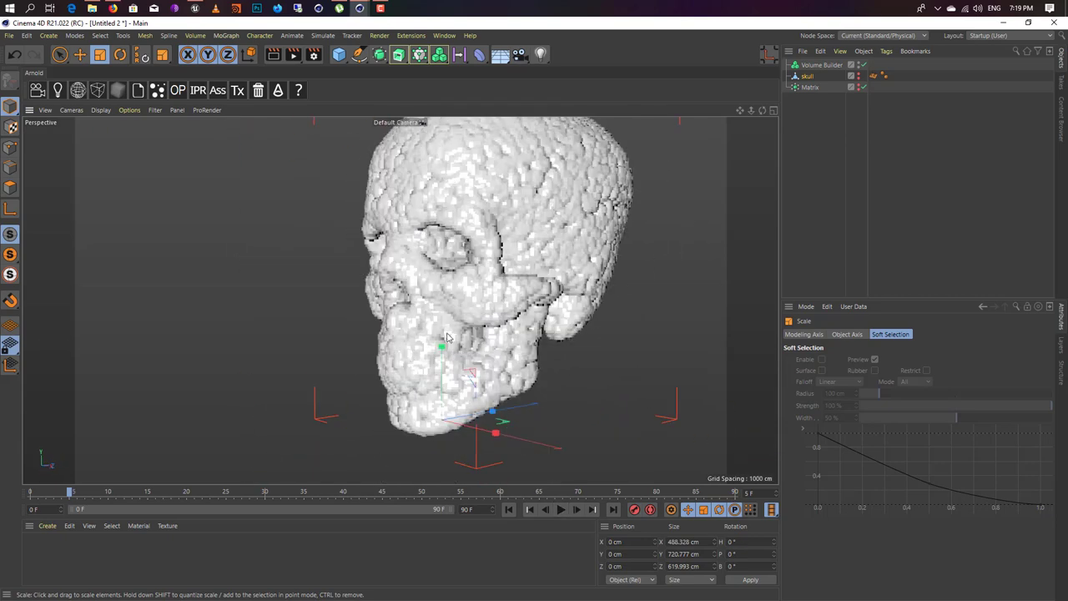
Add an SDF Smooth layer to the Volume Builder, then try a 2 cm voxel size and settle on 3 cm
{"action": "left_click", "coordinate": [813, 86]}
{"action": "left_click", "coordinate": [821, 65]}
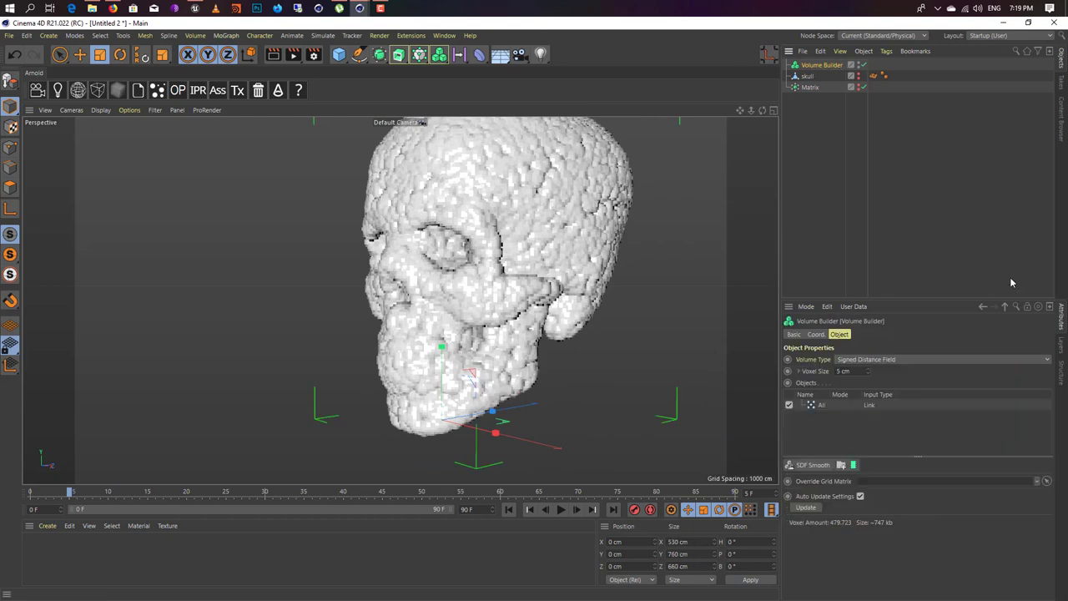
{"action": "left_click", "coordinate": [808, 467]}
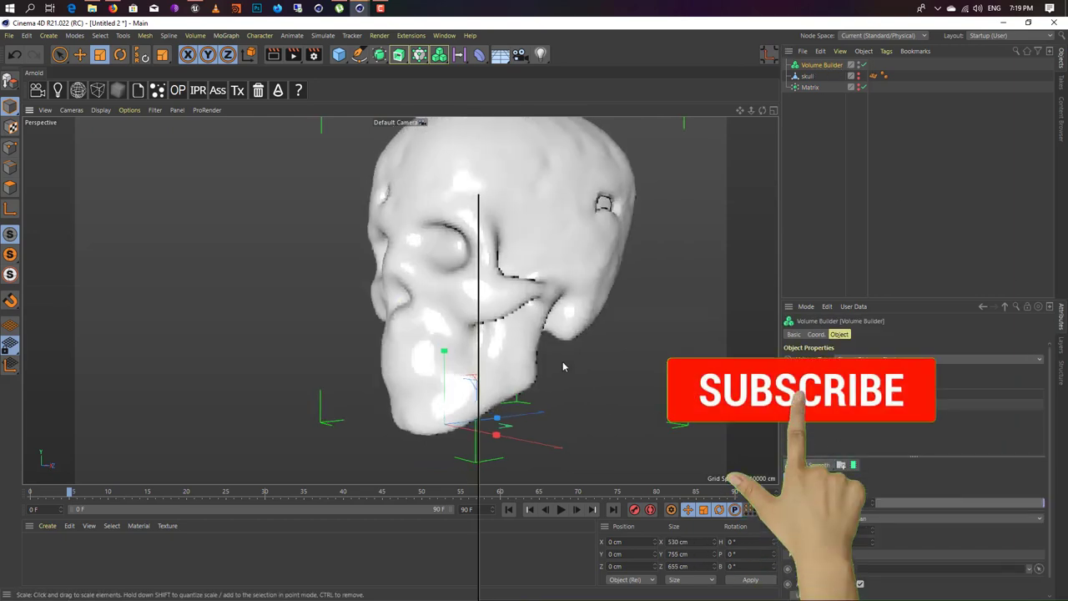
{"action": "left_click_drag", "start_coordinate": [563, 363], "coordinate": [612, 369], "text": "alt"}
{"action": "middle_click_drag", "start_coordinate": [613, 369], "coordinate": [617, 391], "text": "alt"}
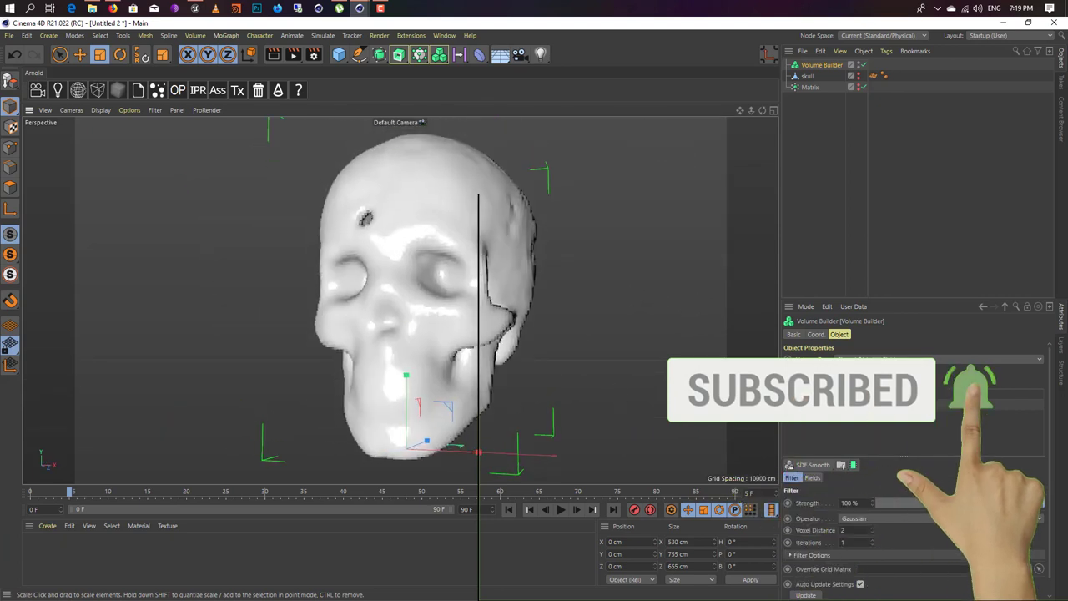
{"action": "left_click", "coordinate": [822, 404]}
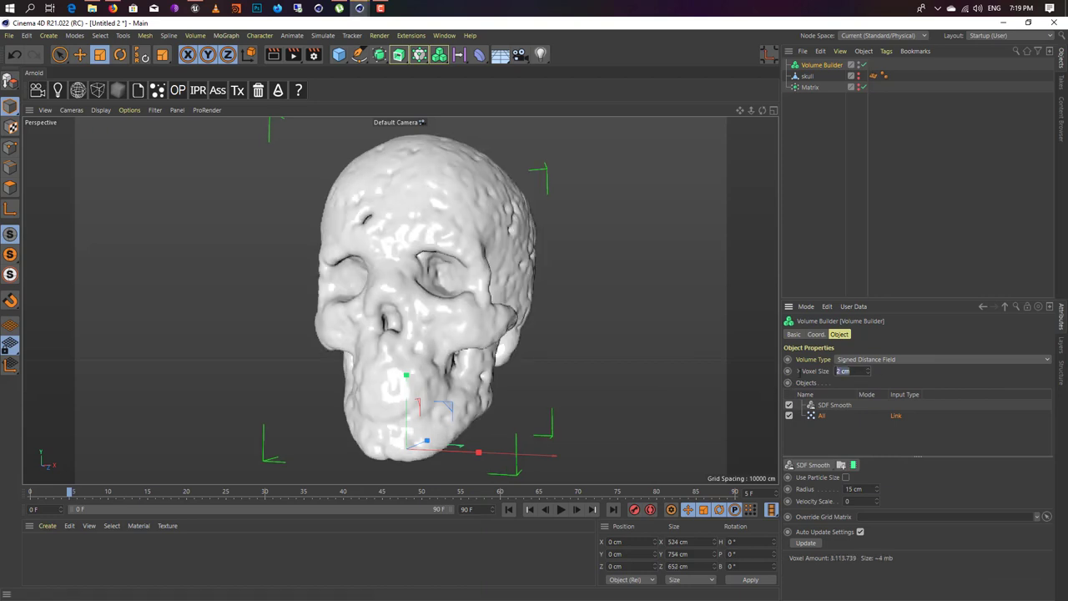
{"action": "key", "text": "Return"}
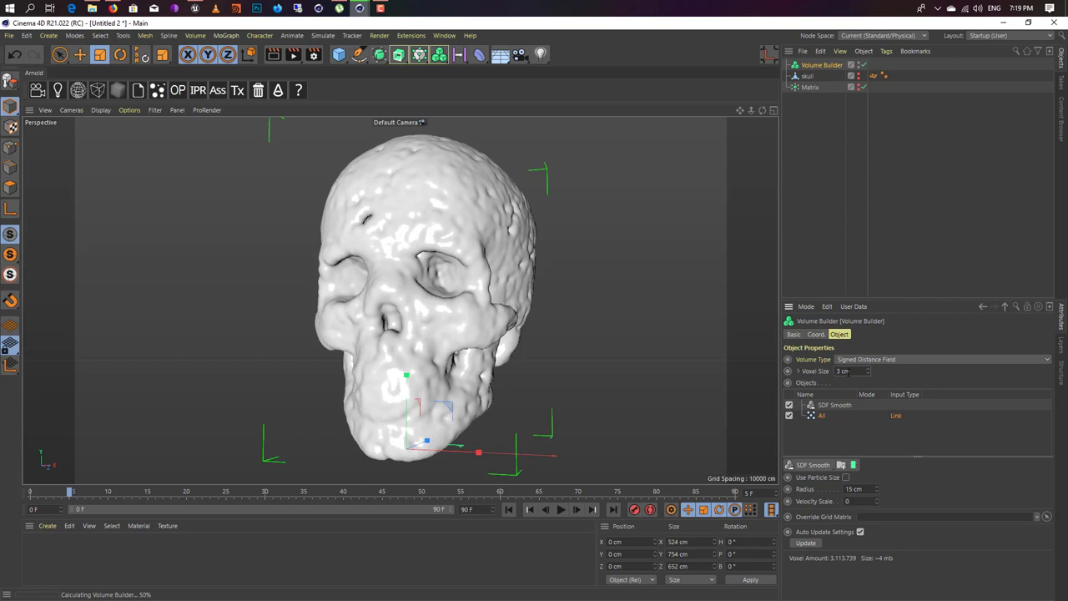
Set the Matrix object's particle count to 15000 and check the skull surface from the side
{"action": "left_click", "coordinate": [814, 87]}
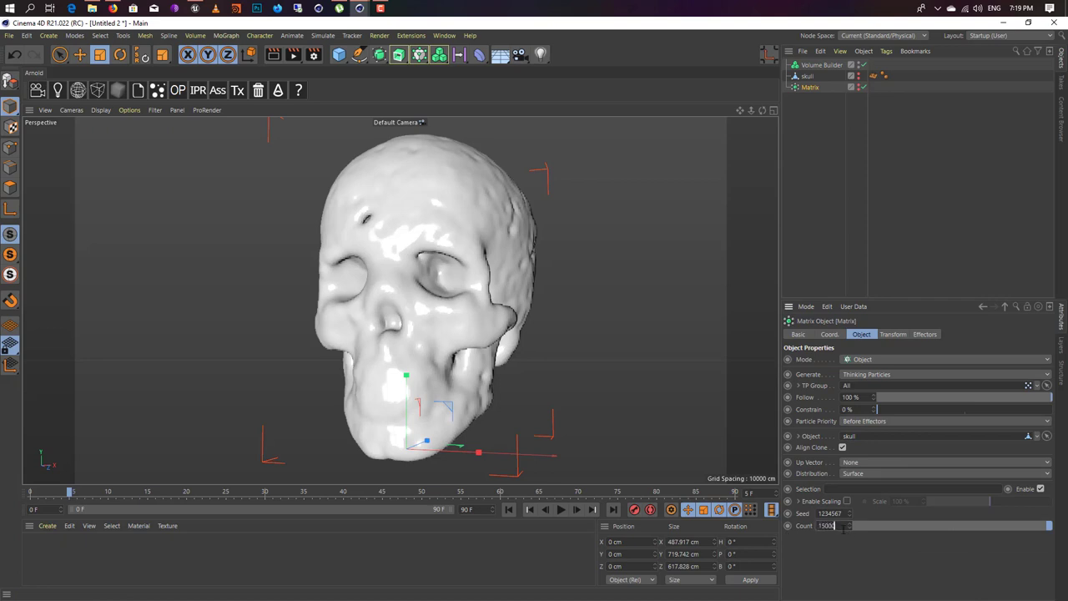
{"action": "left_click", "coordinate": [584, 443]}
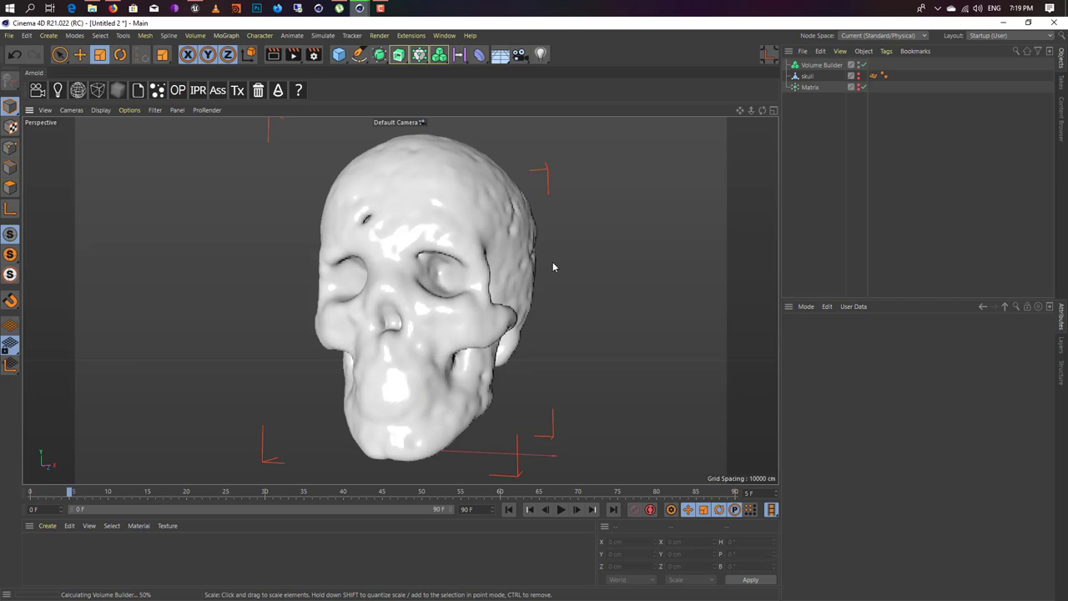
{"action": "mouse_move", "coordinate": [536, 287]}
{"action": "left_mouse_down", "text": "alt"}
{"action": "mouse_move", "coordinate": [427, 272]}
{"action": "mouse_move", "coordinate": [531, 281]}
{"action": "left_mouse_up", "text": "alt"}
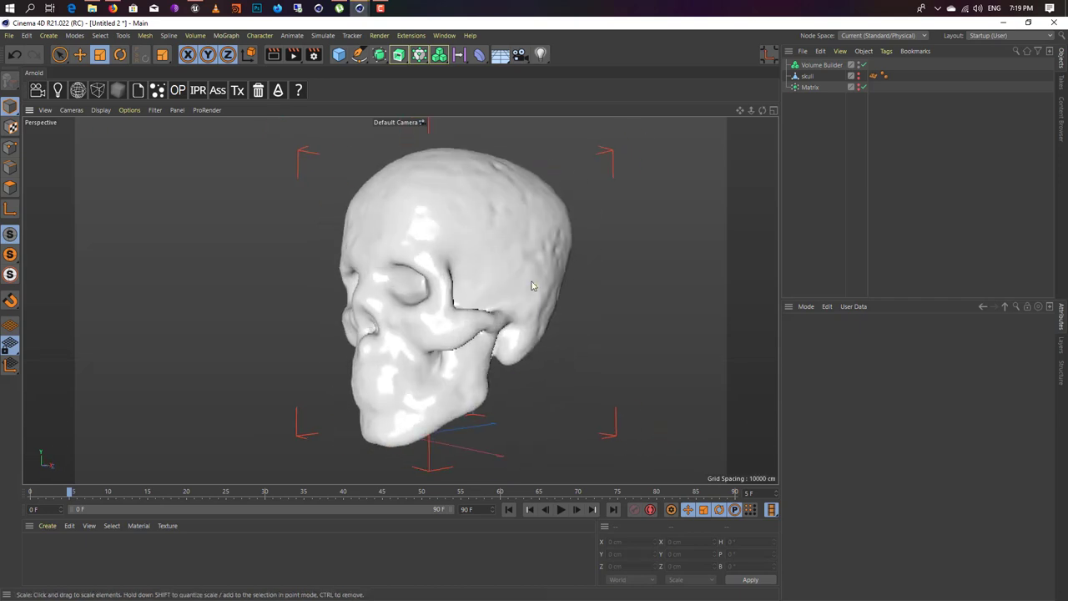
Reduce the strength of the Volume Builder's SDF Smooth filter to 58%
{"action": "left_click", "coordinate": [810, 87]}
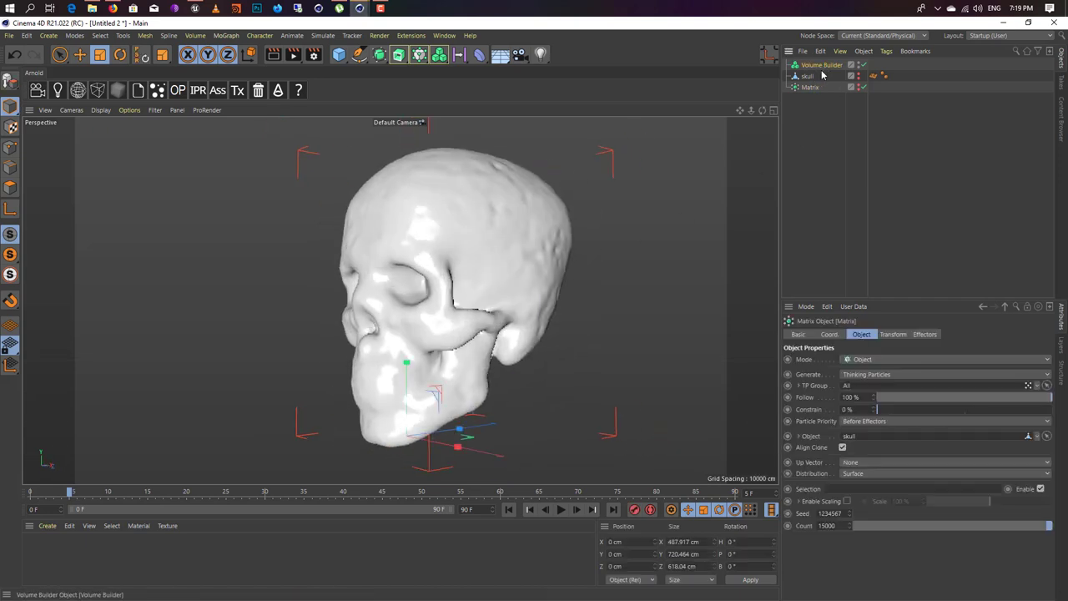
{"action": "left_click", "coordinate": [821, 65]}
{"action": "left_click", "coordinate": [837, 408]}
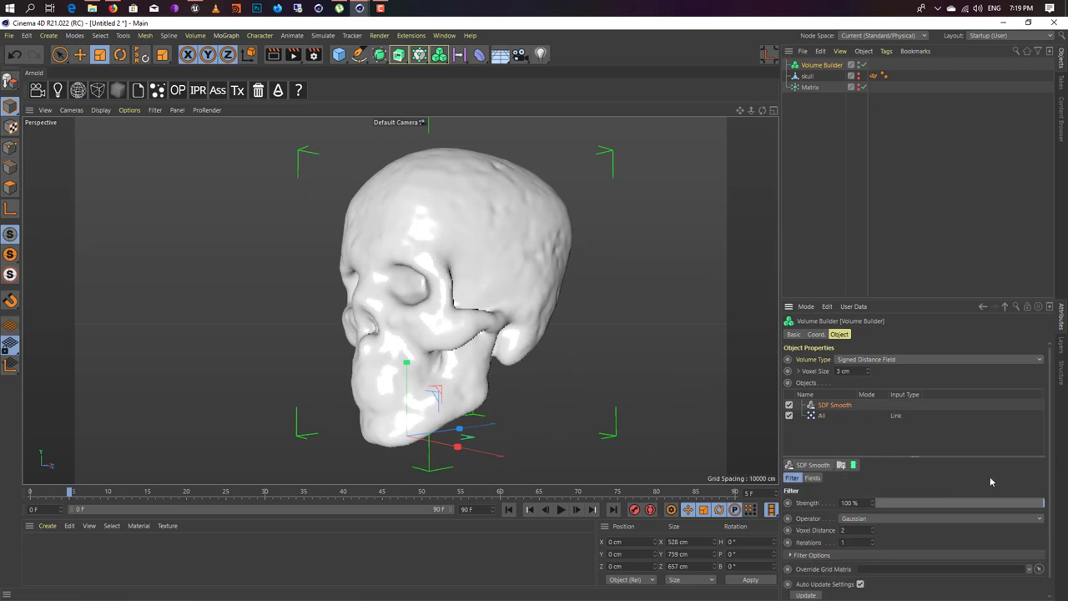
{"action": "left_click_drag", "start_coordinate": [975, 505], "coordinate": [943, 506]}
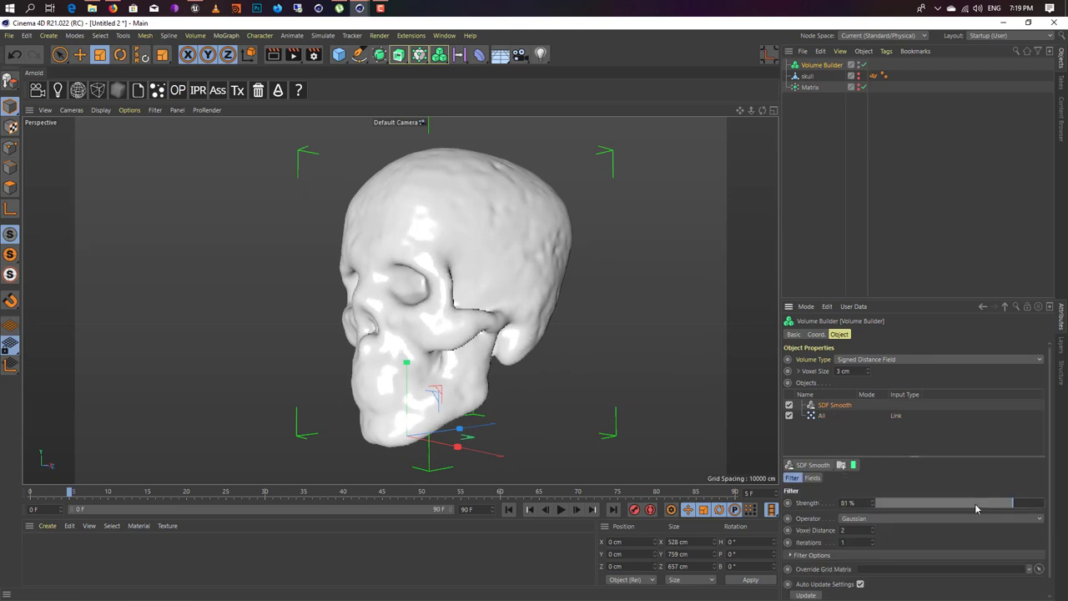
{"action": "left_click", "coordinate": [974, 504]}
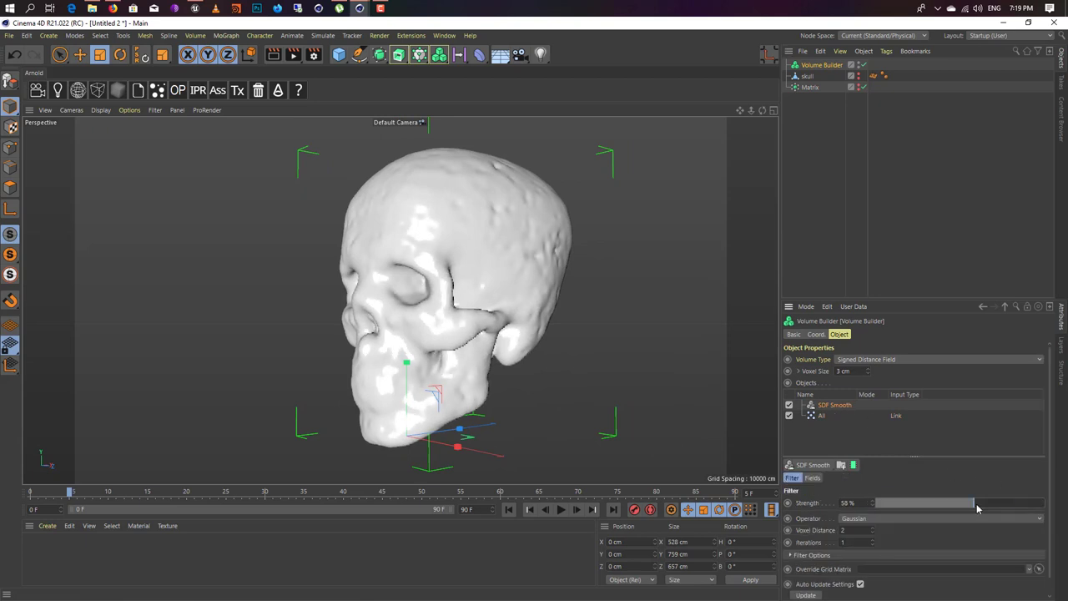
{"action": "left_click_drag", "start_coordinate": [507, 363], "coordinate": [542, 334], "text": "alt"}
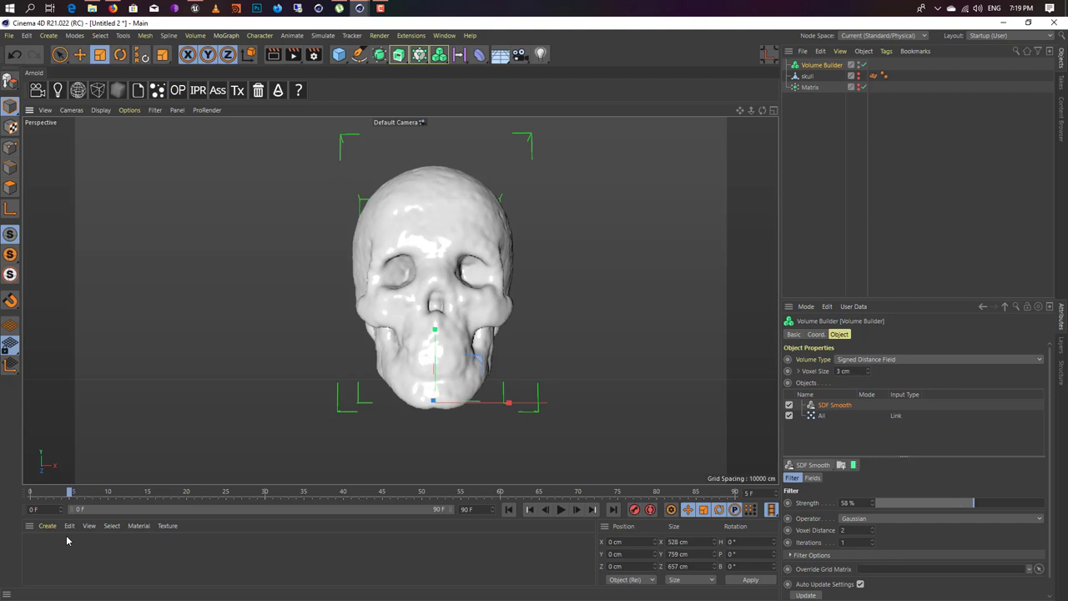
Create a new material, apply it to the Volume Builder and open it for editing beside the skull
{"action": "double_click", "coordinate": [57, 556]}
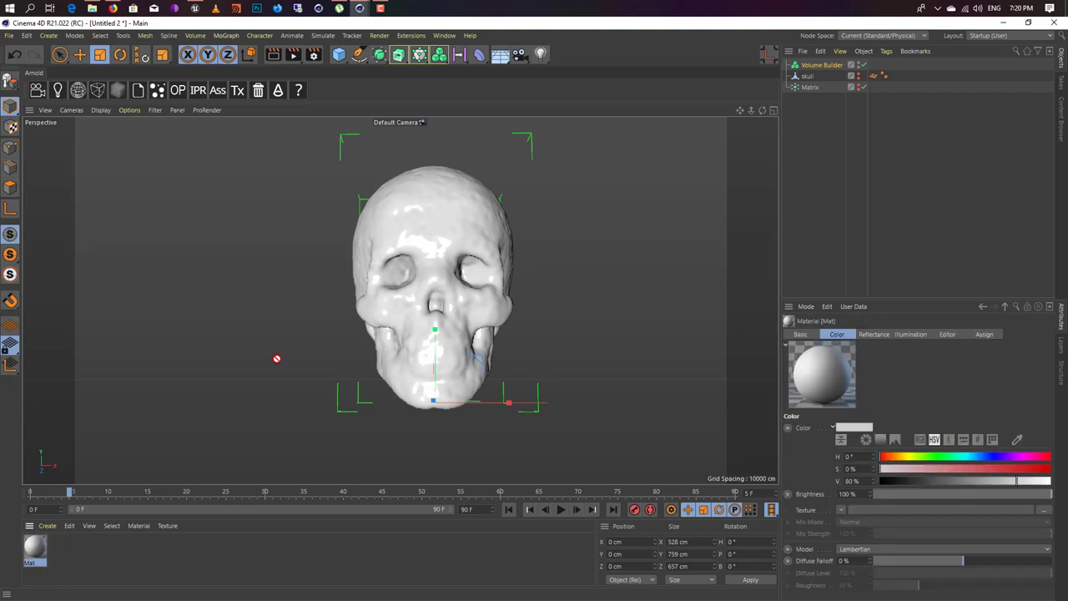
{"action": "left_click_drag", "start_coordinate": [402, 315], "coordinate": [404, 317]}
{"action": "double_click", "coordinate": [45, 551]}
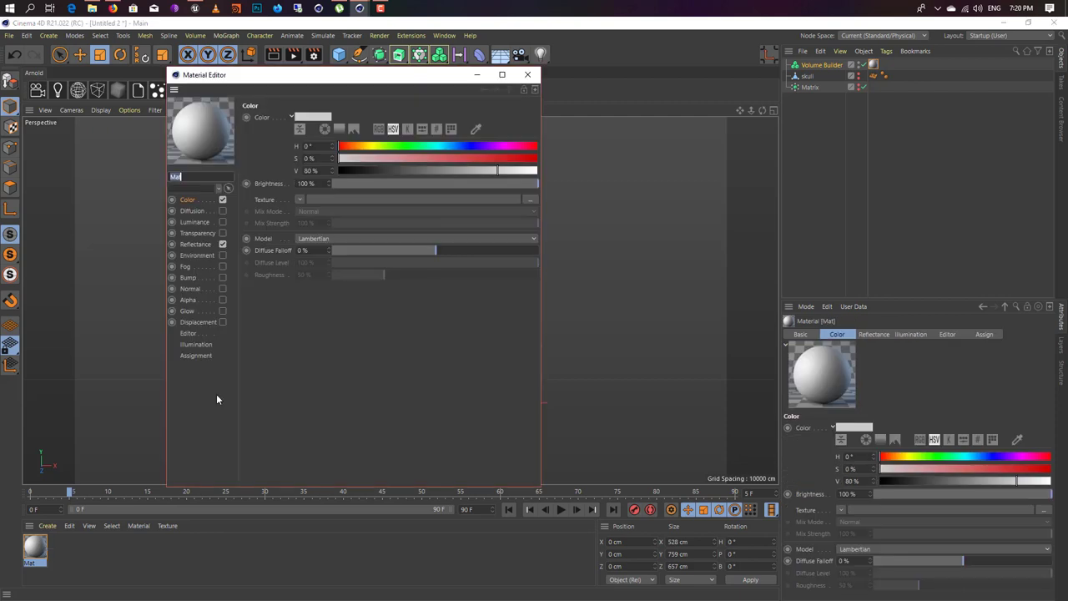
{"action": "left_click_drag", "start_coordinate": [323, 80], "coordinate": [735, 292]}
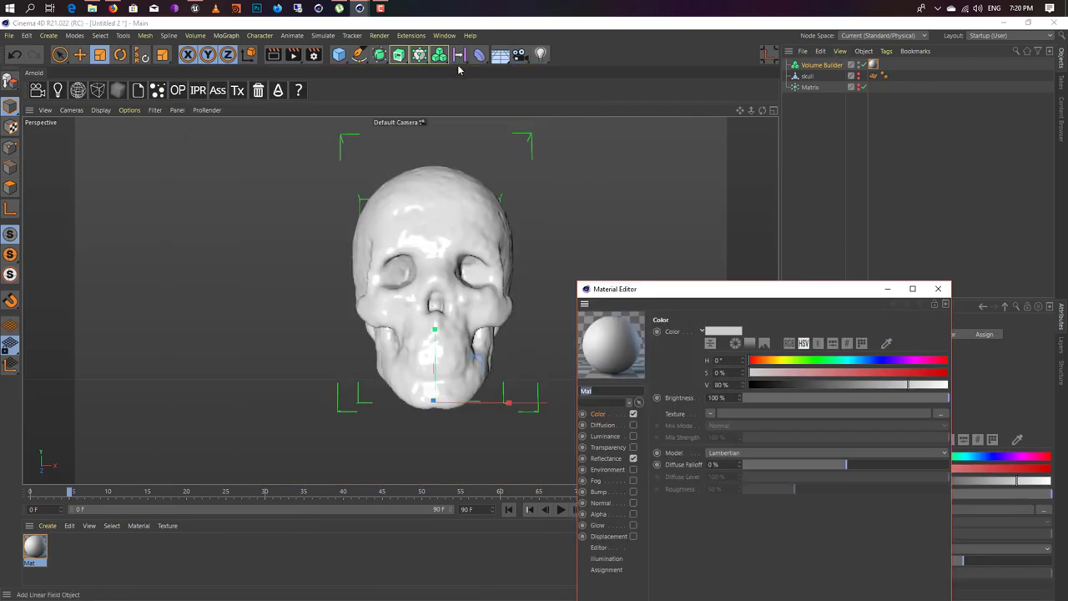
Add a Volume Mesher as parent of the Volume Builder and move the material tag onto the mesher
{"action": "left_click", "coordinate": [802, 67]}
{"action": "left_click", "coordinate": [439, 55]}
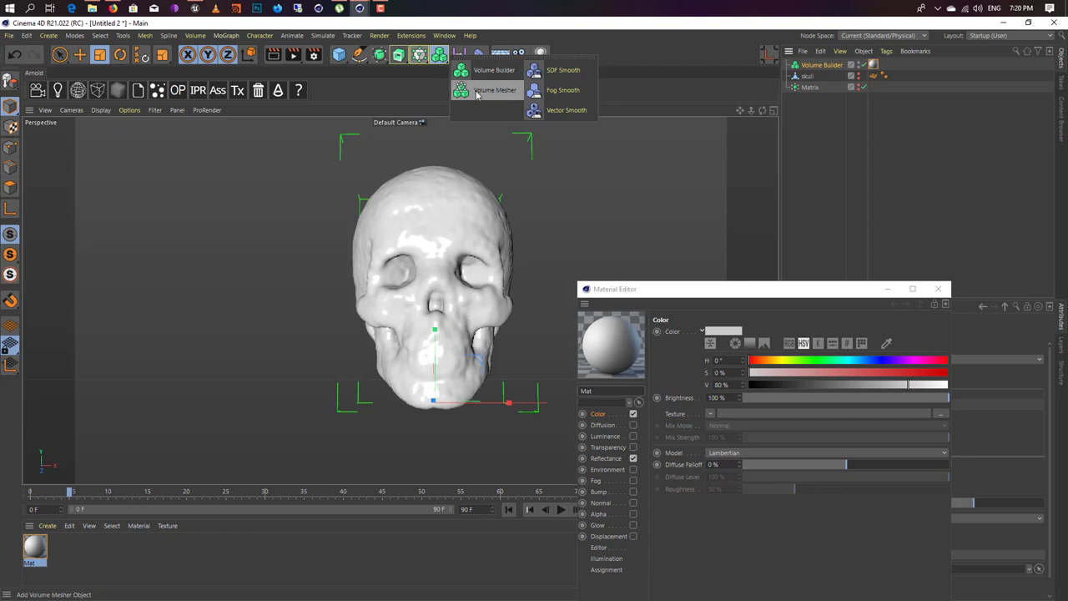
{"action": "left_click", "coordinate": [477, 95]}
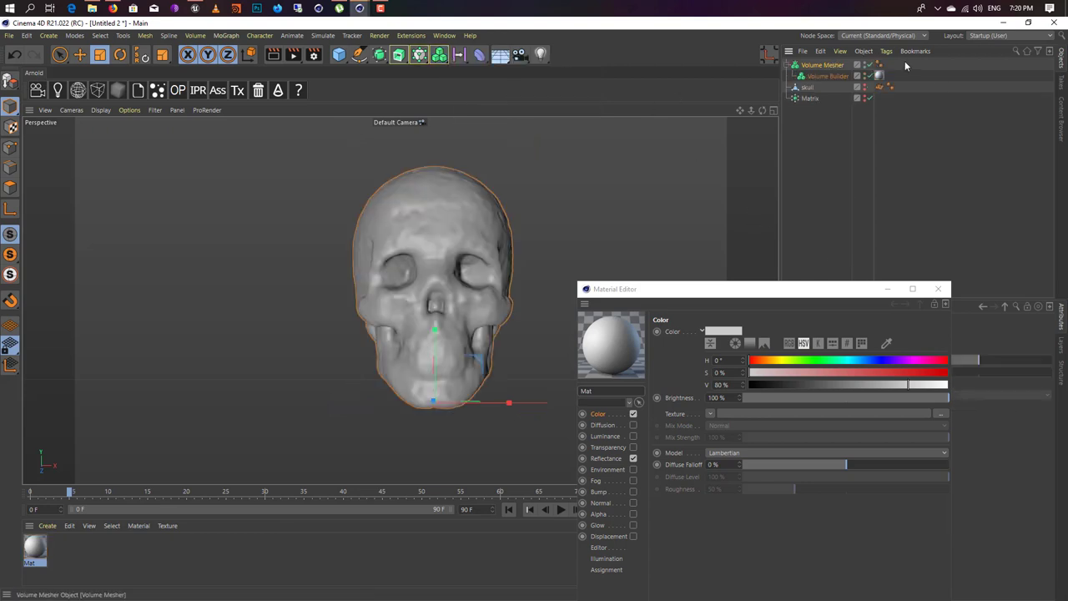
{"action": "left_click_drag", "start_coordinate": [882, 74], "coordinate": [895, 65]}
Disable the material's Color channel and replace its default specular with a Reflection (Legacy) layer in Reflectance
{"action": "left_click_drag", "start_coordinate": [746, 282], "coordinate": [746, 194]}
{"action": "left_click", "coordinate": [632, 326]}
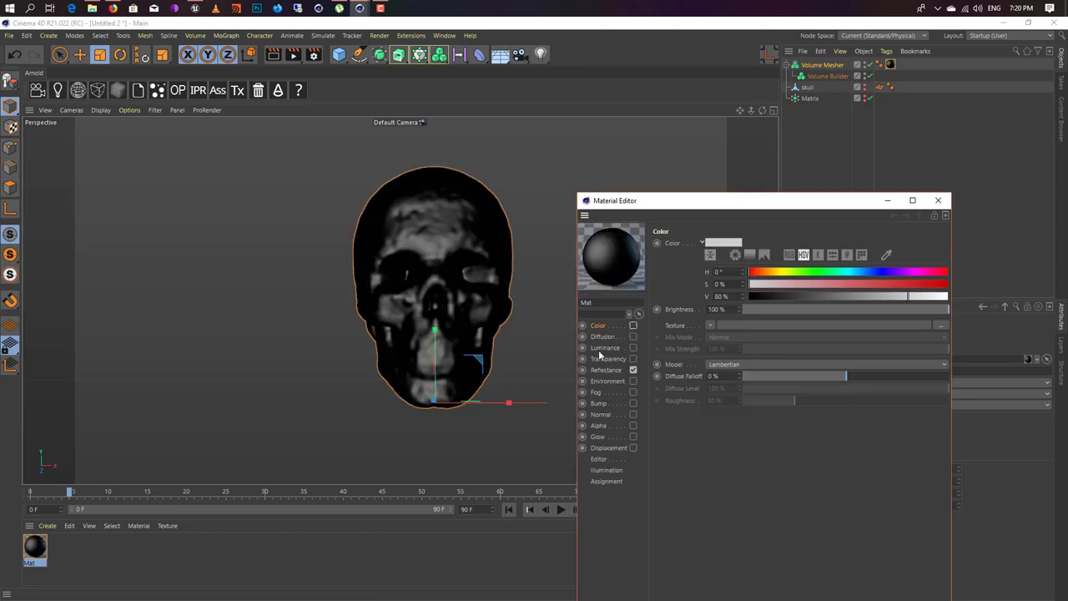
{"action": "left_click", "coordinate": [606, 370]}
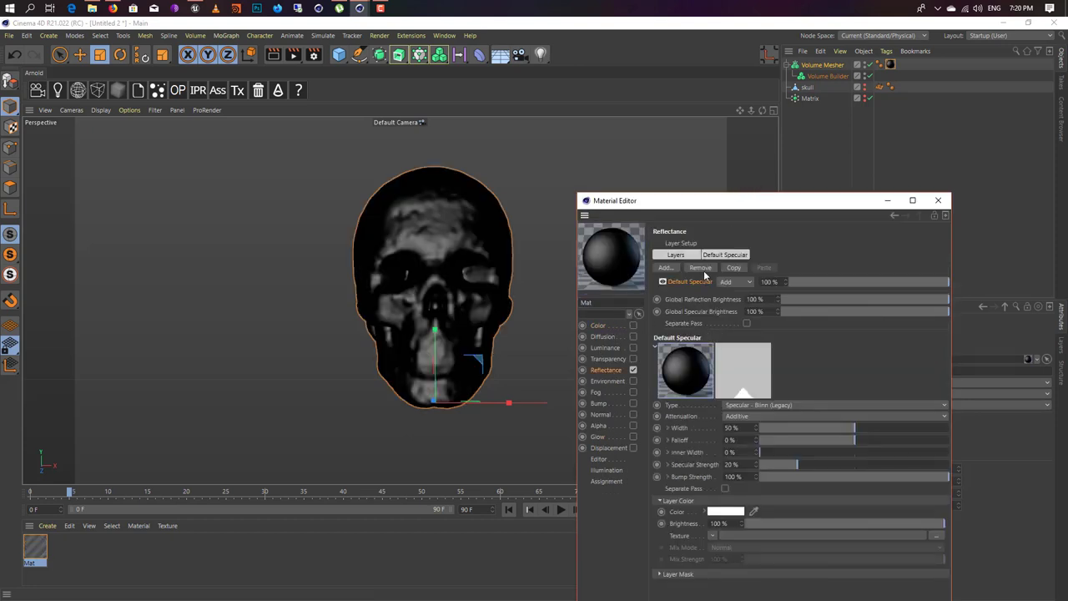
{"action": "left_click", "coordinate": [661, 255]}
{"action": "left_click", "coordinate": [700, 267]}
{"action": "left_click", "coordinate": [665, 267]}
{"action": "left_click", "coordinate": [715, 369]}
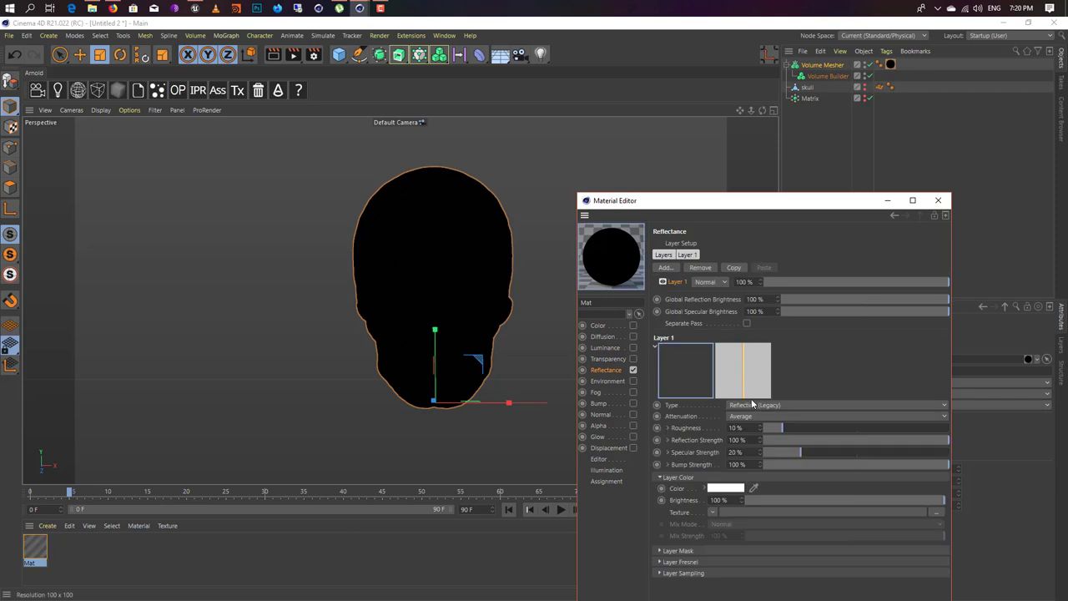
Set the reflection layer's Fresnel to Conductor with the Gold preset and close the material
{"action": "left_click", "coordinate": [704, 563]}
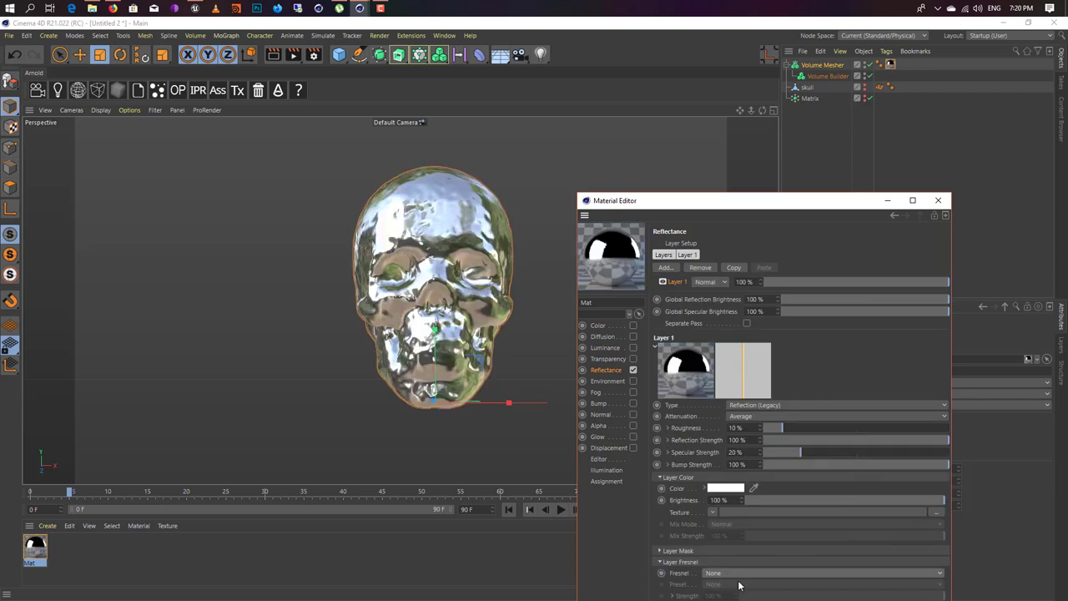
{"action": "left_click", "coordinate": [738, 574]}
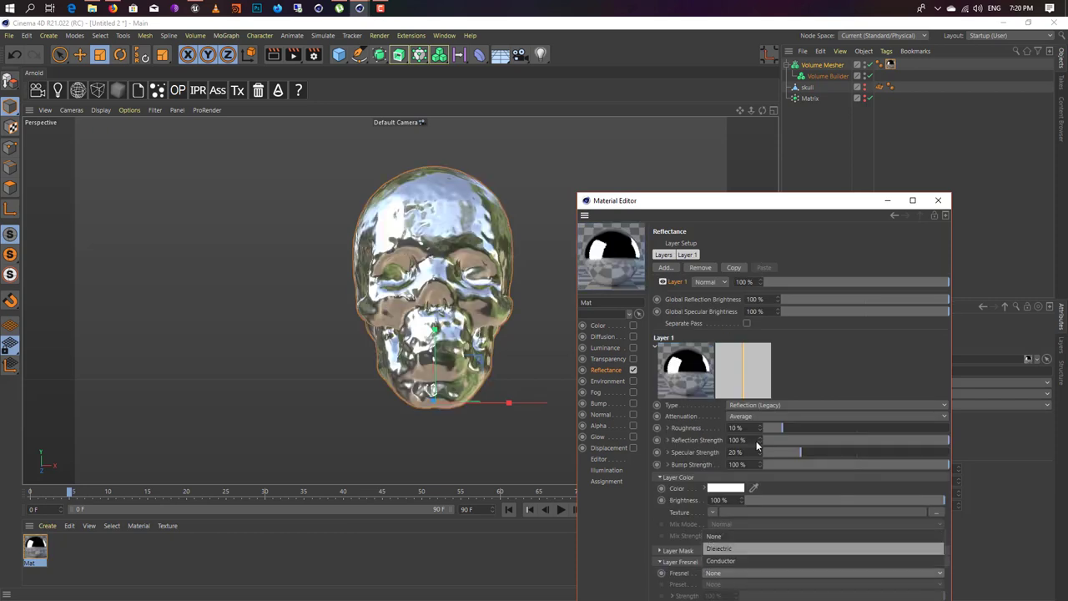
{"action": "left_click", "coordinate": [732, 562]}
{"action": "left_click_drag", "start_coordinate": [781, 202], "coordinate": [807, 70]}
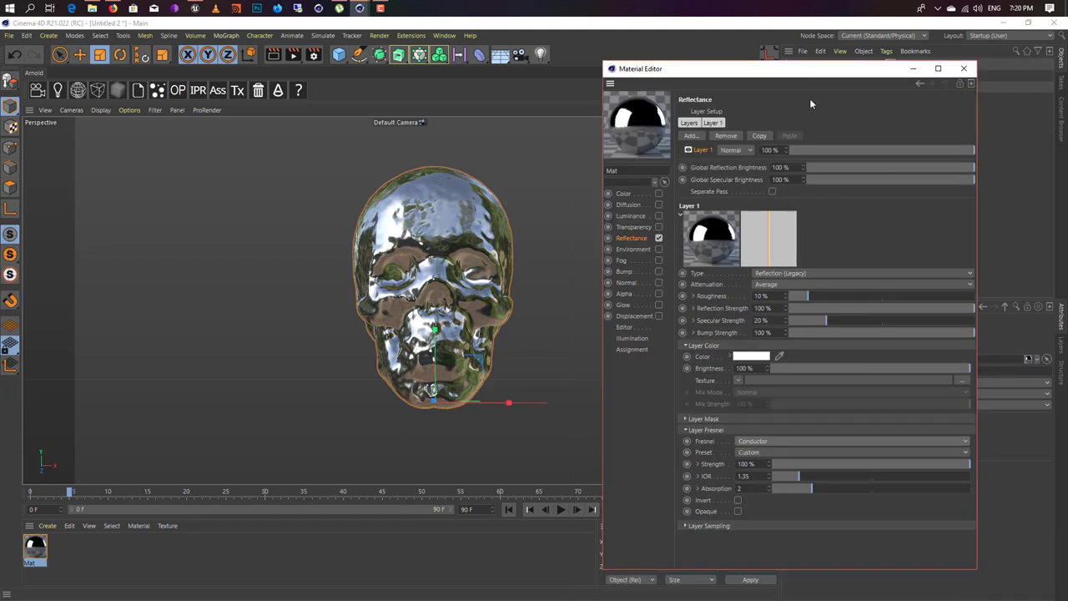
{"action": "left_click", "coordinate": [751, 453]}
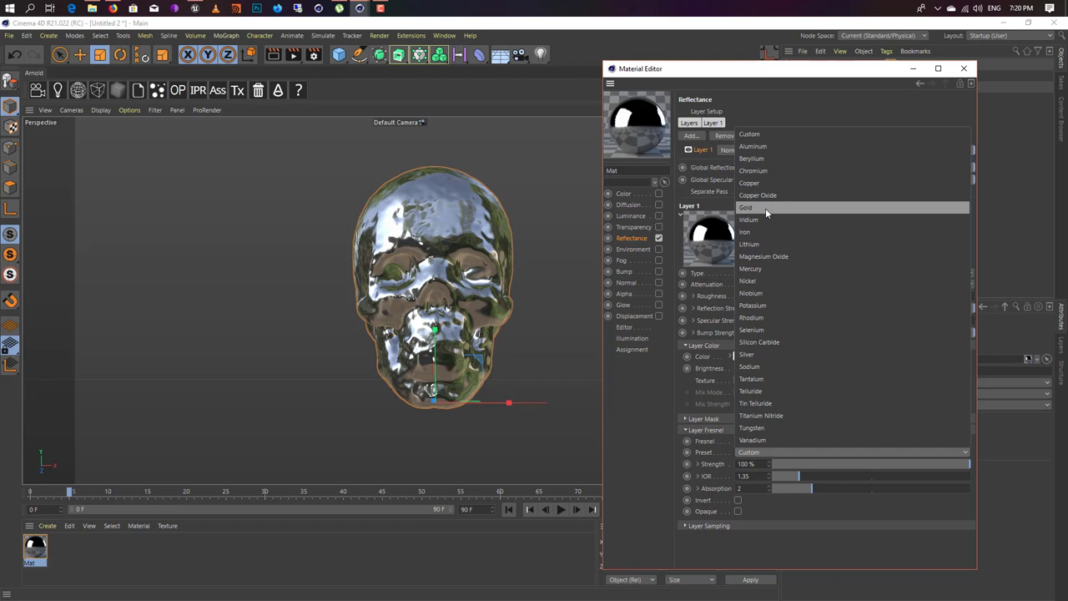
{"action": "left_click", "coordinate": [765, 207]}
{"action": "left_click", "coordinate": [964, 68]}
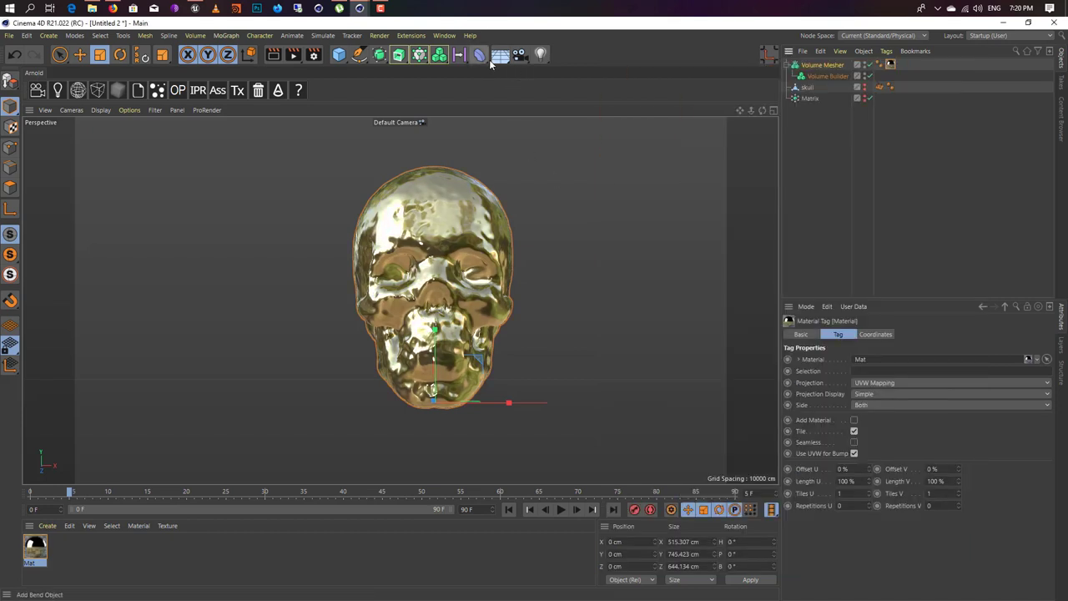
Add a Sky object to the scene, undoing any wrongly added object first
{"action": "left_click", "coordinate": [485, 60]}
{"action": "left_click", "coordinate": [503, 59]}
{"action": "key", "text": "ctrl+z"}
{"action": "left_click_drag", "start_coordinate": [501, 57], "coordinate": [527, 94]}
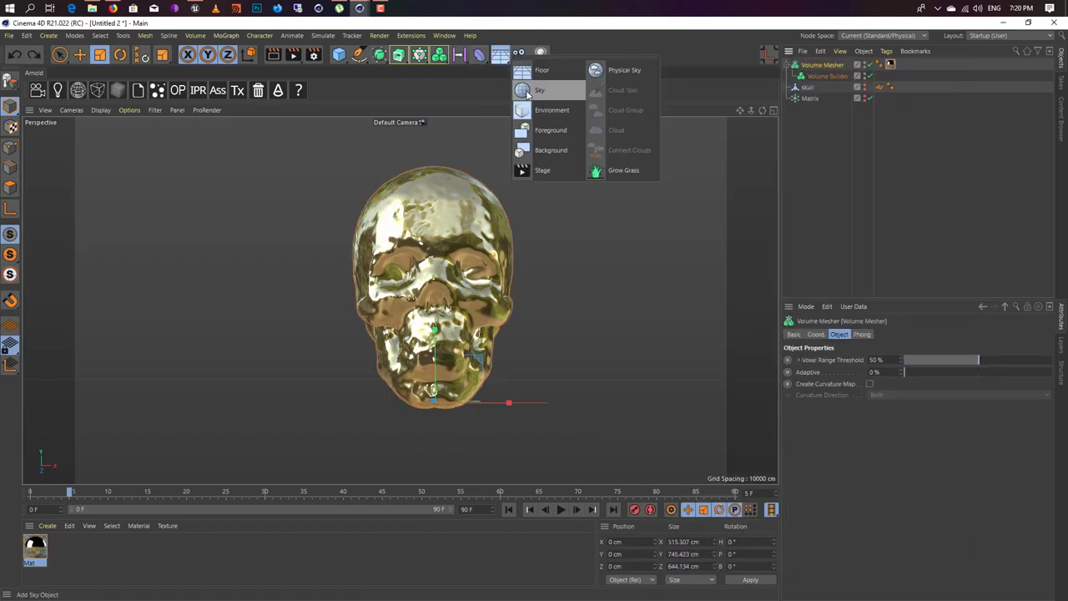
{"action": "left_click", "coordinate": [527, 92]}
Create a second material for the Sky, apply it and add an HDRI Link tag to the Sky
{"action": "double_click", "coordinate": [95, 554]}
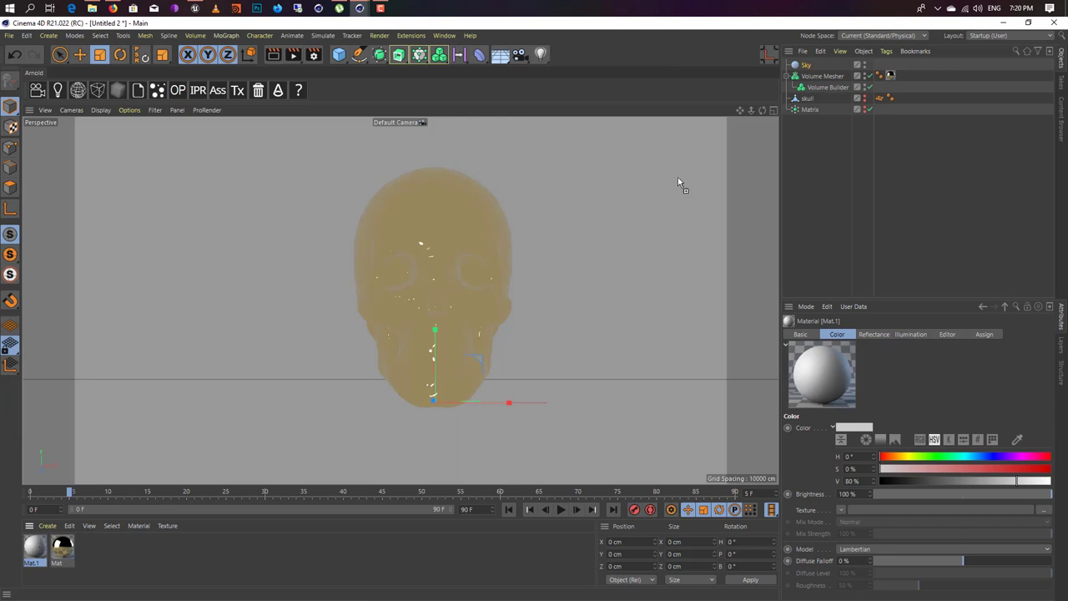
{"action": "left_click_drag", "start_coordinate": [801, 67], "coordinate": [803, 67]}
{"action": "right_click", "coordinate": [796, 63]}
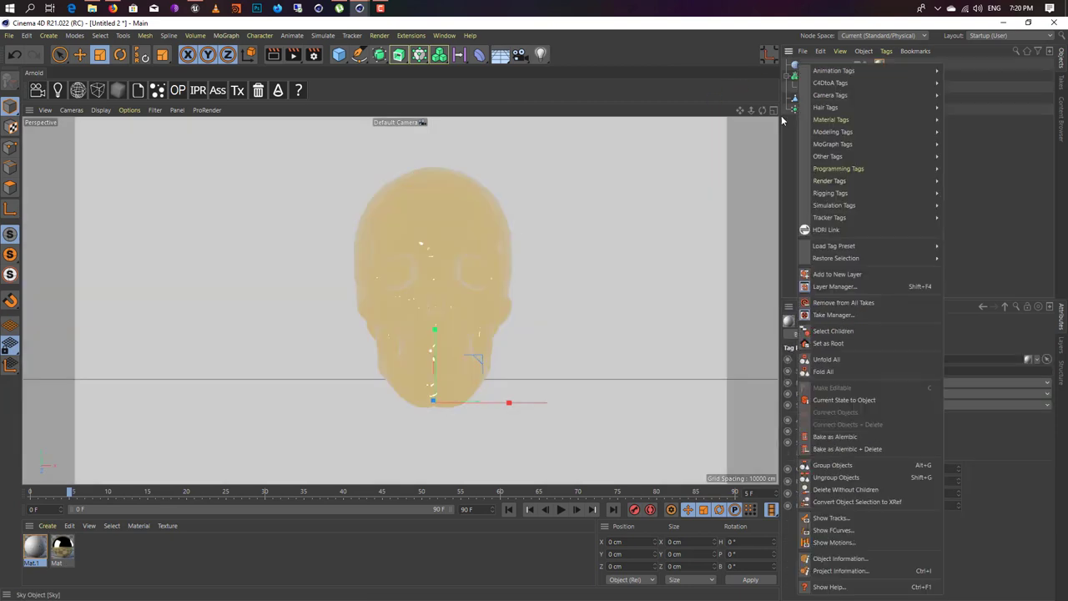
{"action": "left_click", "coordinate": [805, 232]}
Leave only Luminance active in the sky material and link the HDRI Link tag as its texture
{"action": "double_click", "coordinate": [35, 546]}
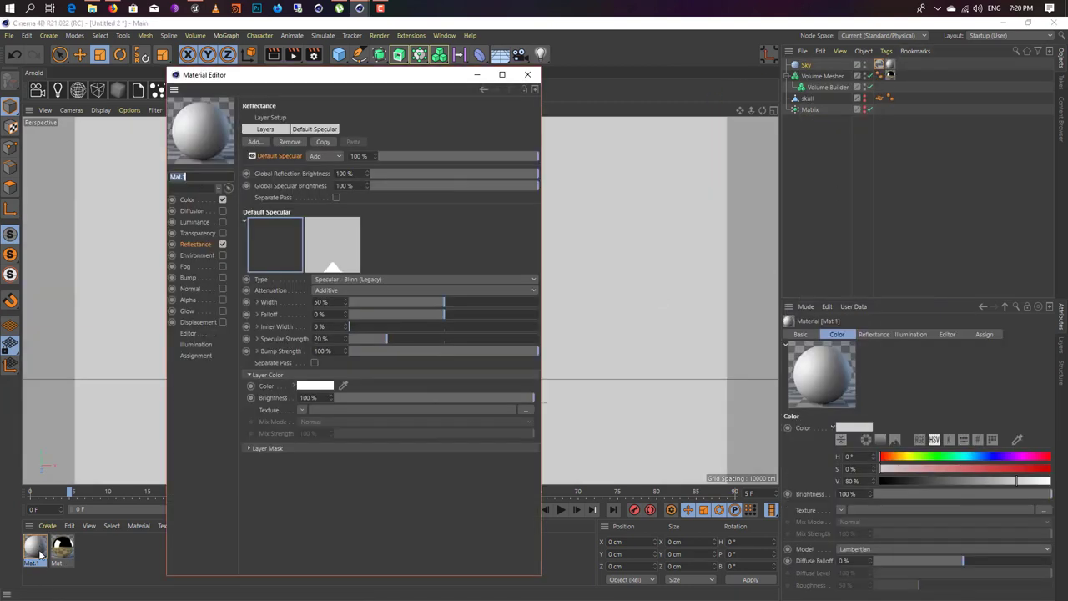
{"action": "left_click", "coordinate": [222, 200]}
{"action": "left_click", "coordinate": [222, 243]}
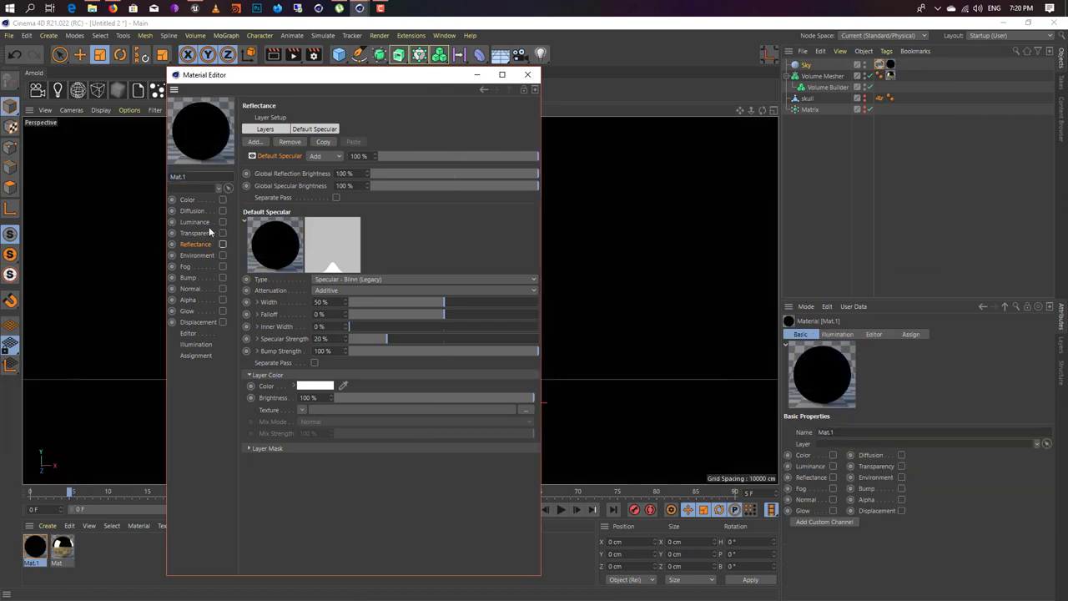
{"action": "left_click", "coordinate": [212, 223]}
{"action": "left_click", "coordinate": [222, 222]}
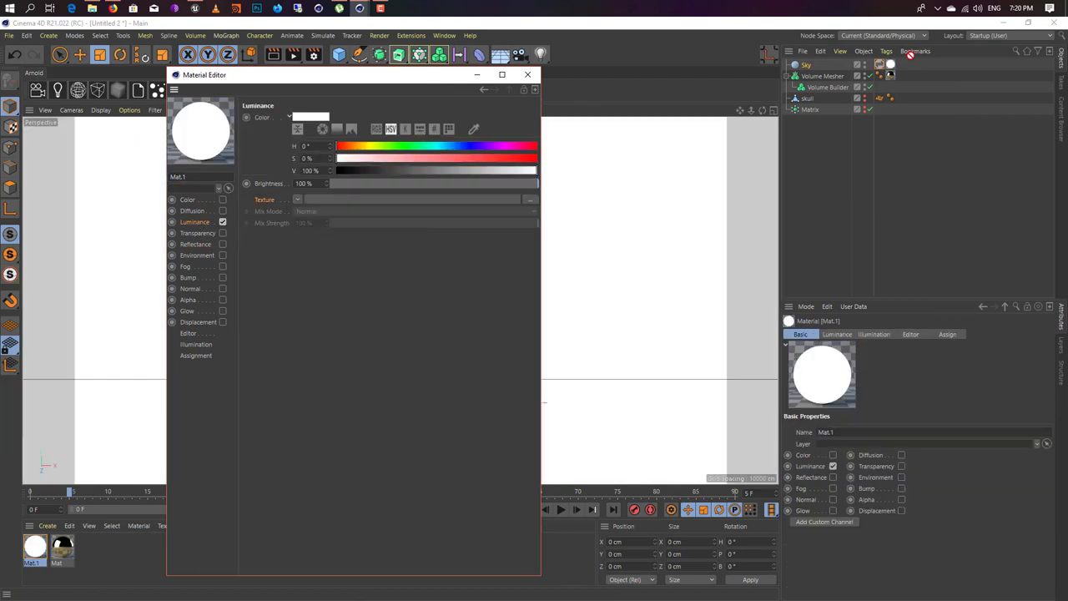
{"action": "left_click_drag", "start_coordinate": [877, 67], "coordinate": [880, 66]}
{"action": "left_click", "coordinate": [526, 74]}
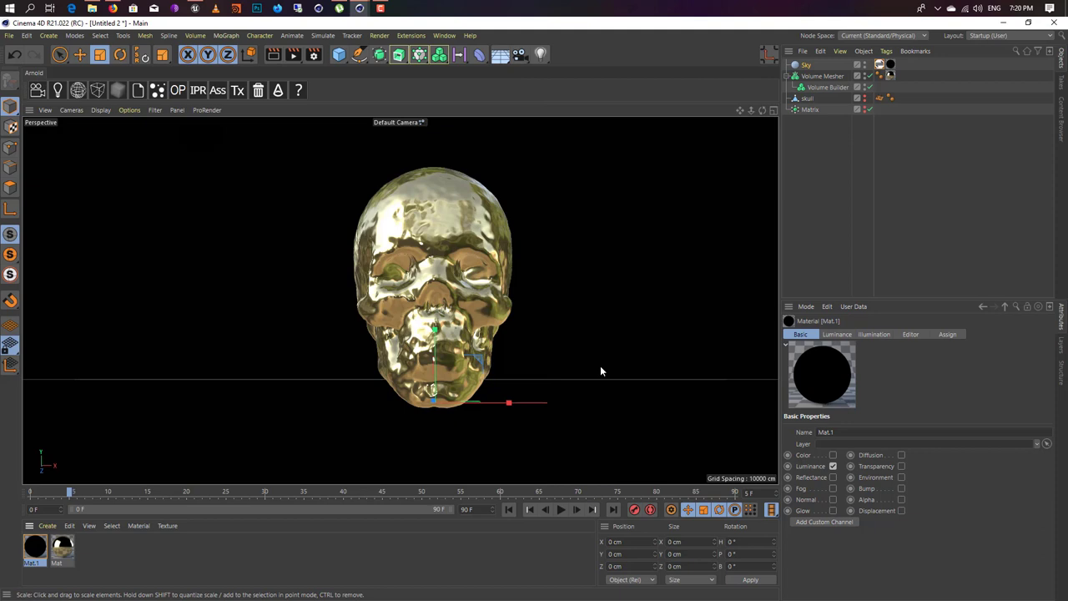
Load an environment image onto the Sky from the HDRI Link tag's browser and close the browser
{"action": "left_click", "coordinate": [890, 64]}
{"action": "left_click", "coordinate": [828, 367]}
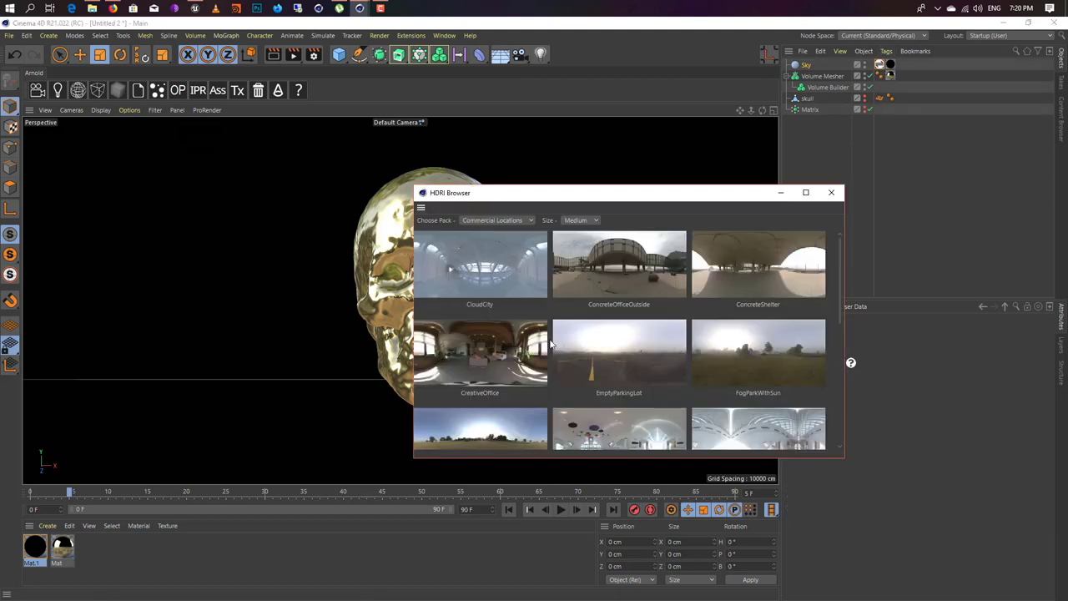
{"action": "left_click", "coordinate": [831, 193]}
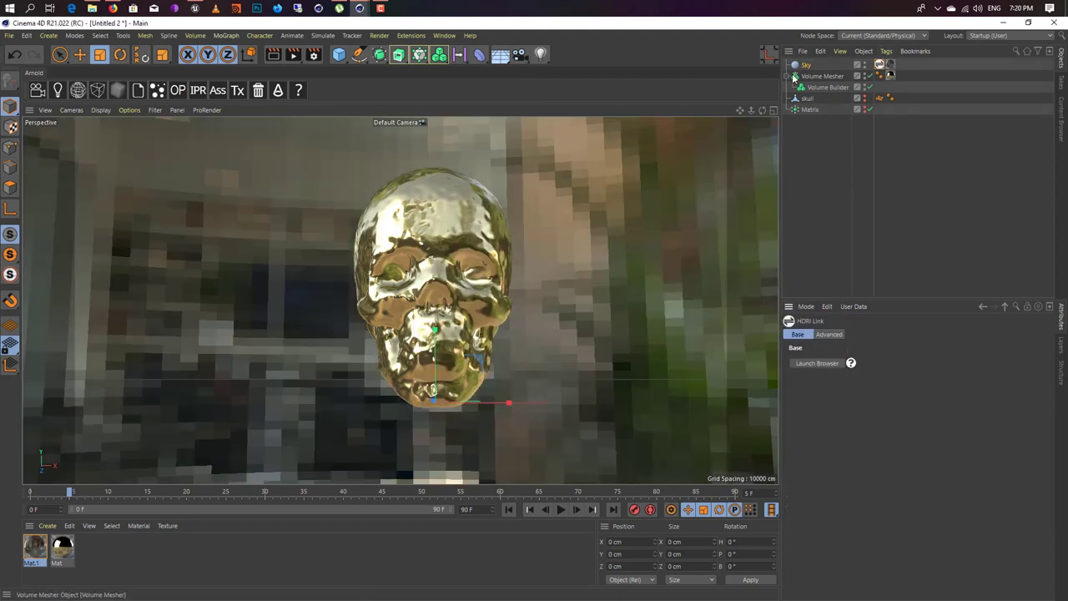
Add a Compositing tag to the Sky with Seen by Camera turned off, and render a preview of the view
{"action": "right_click", "coordinate": [802, 64]}
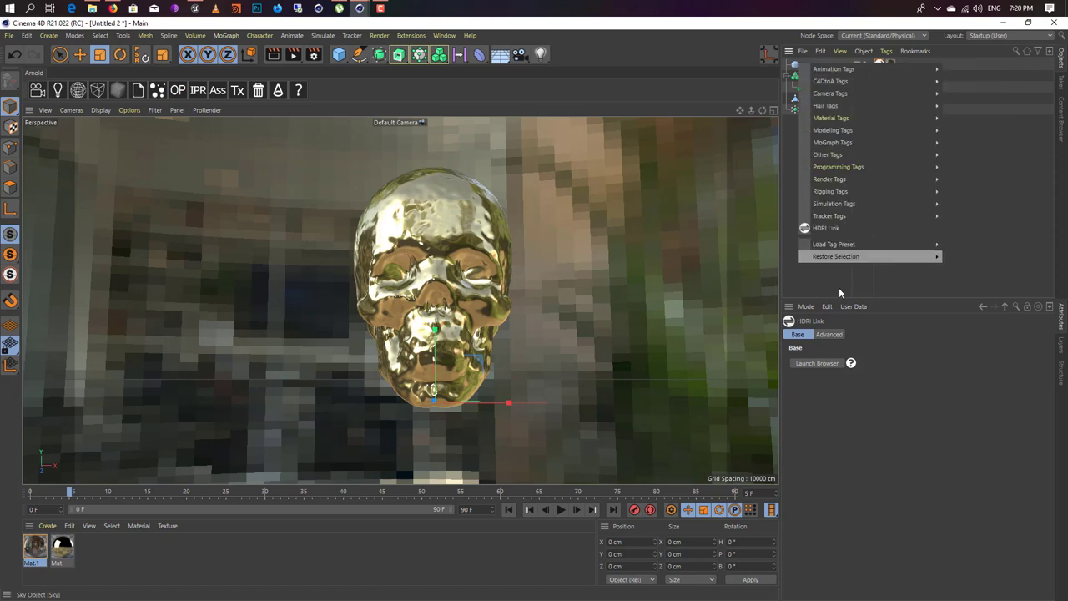
{"action": "mouse_move", "coordinate": [849, 181]}
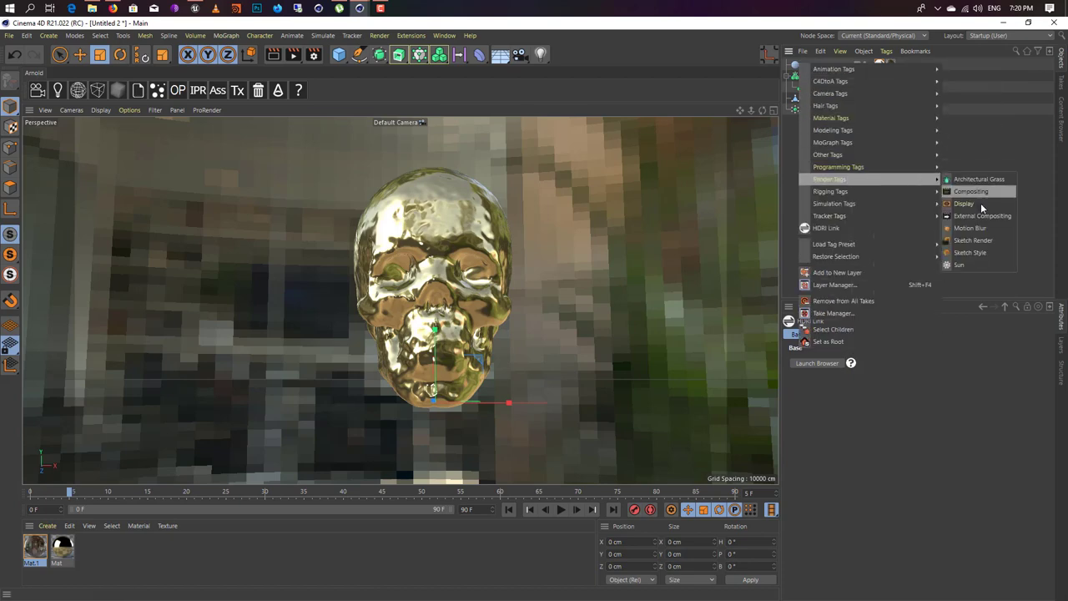
{"action": "left_click", "coordinate": [972, 192]}
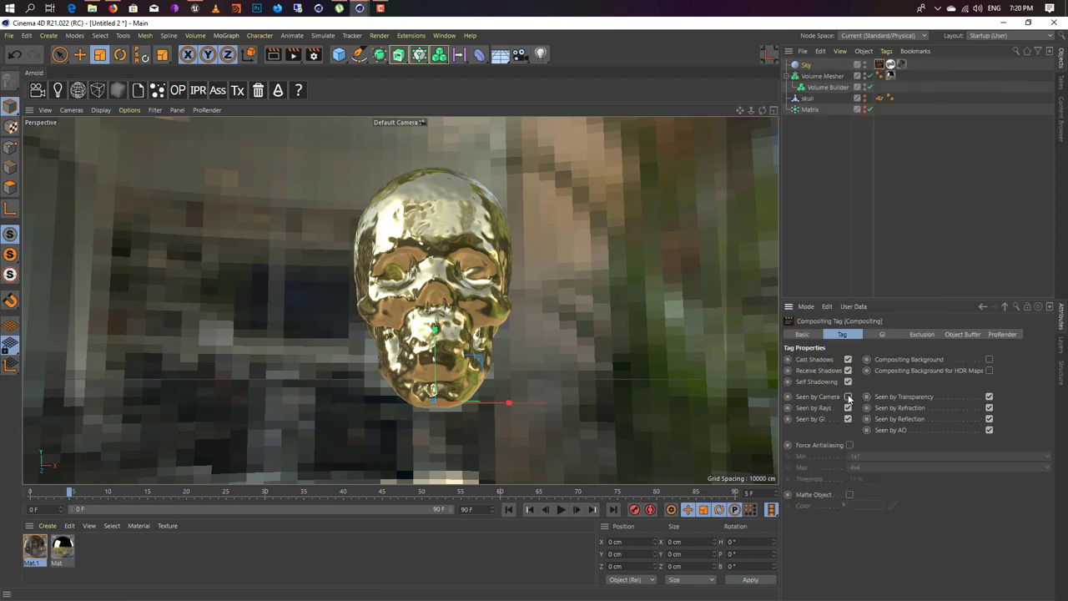
{"action": "left_click", "coordinate": [273, 54]}
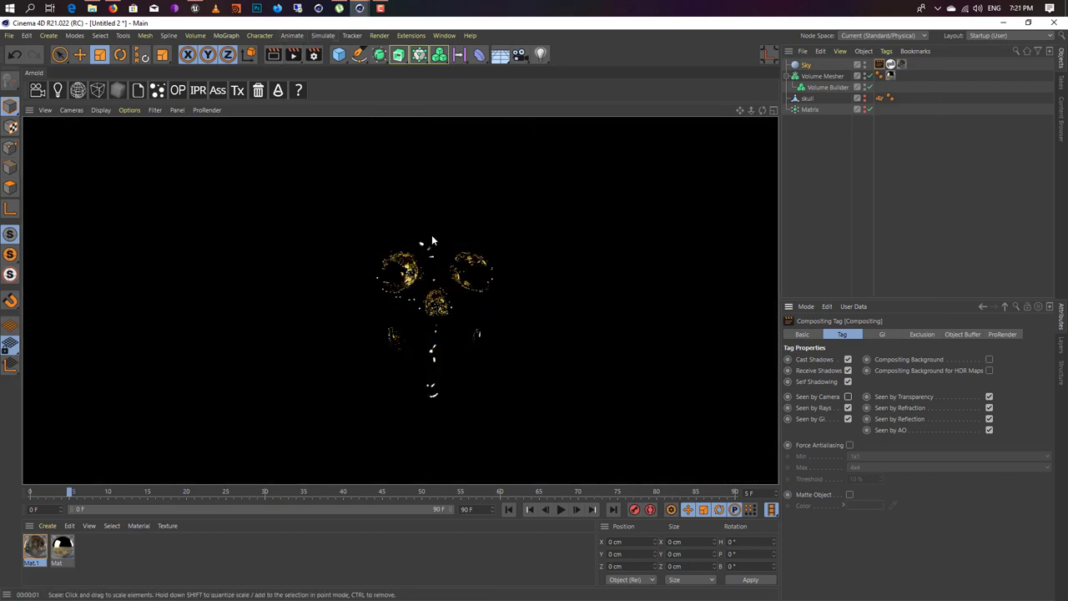
Rotate the Sky to a heading of about -130° and render a preview of the skull's reflections
{"action": "left_click", "coordinate": [809, 65]}
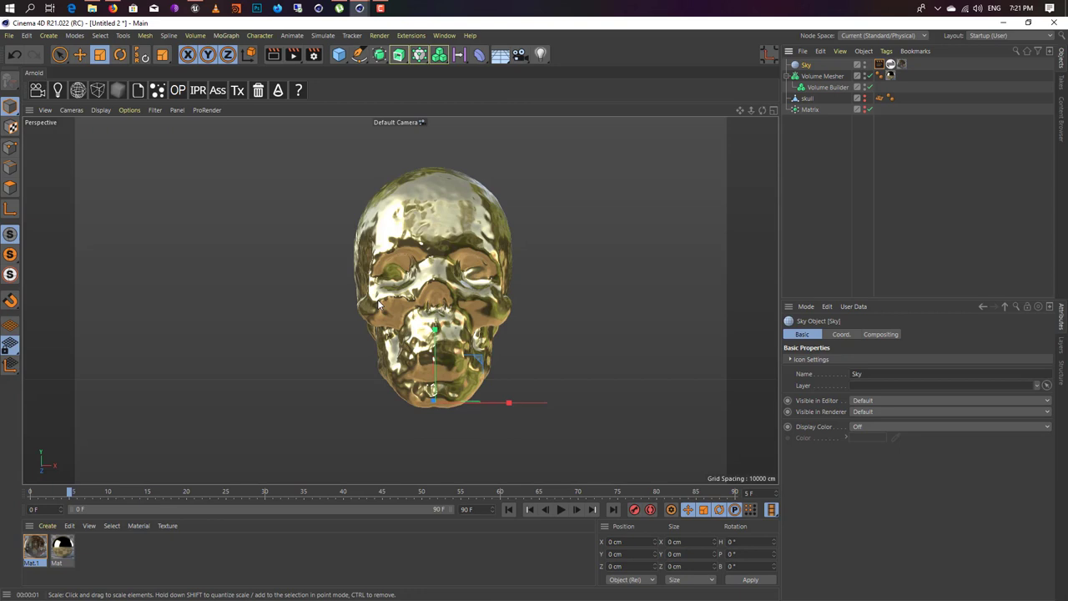
{"action": "key", "text": "r"}
{"action": "left_click_drag", "start_coordinate": [426, 407], "coordinate": [283, 398]}
{"action": "key", "text": "ctrl+r"}
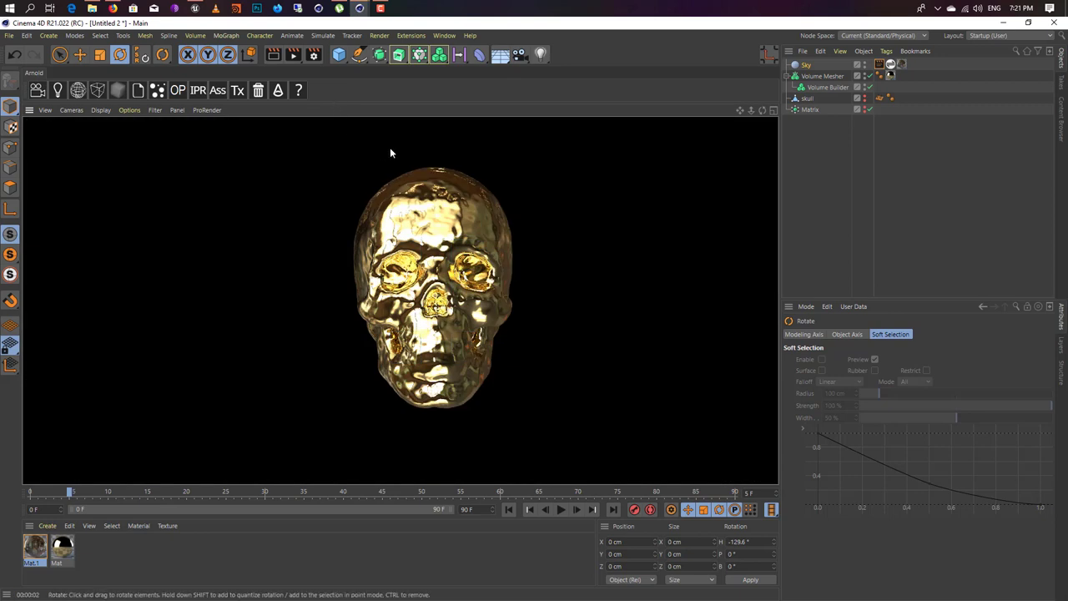
{"action": "left_click", "coordinate": [481, 289]}
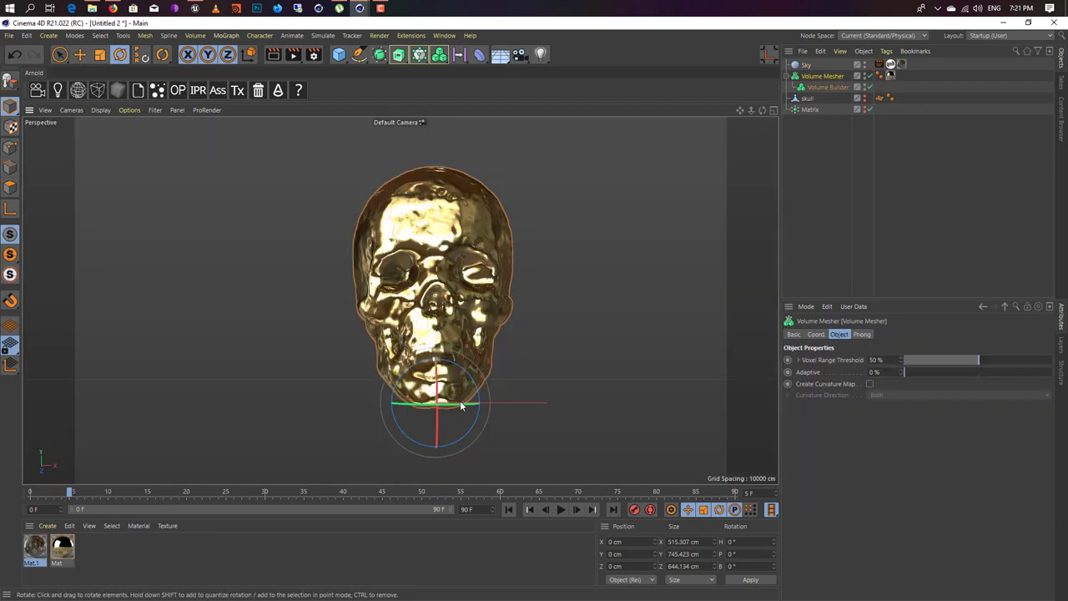
Rotate the Sky further to a heading of about -162° and render another preview of the skull
{"action": "left_click_drag", "start_coordinate": [460, 405], "coordinate": [476, 407]}
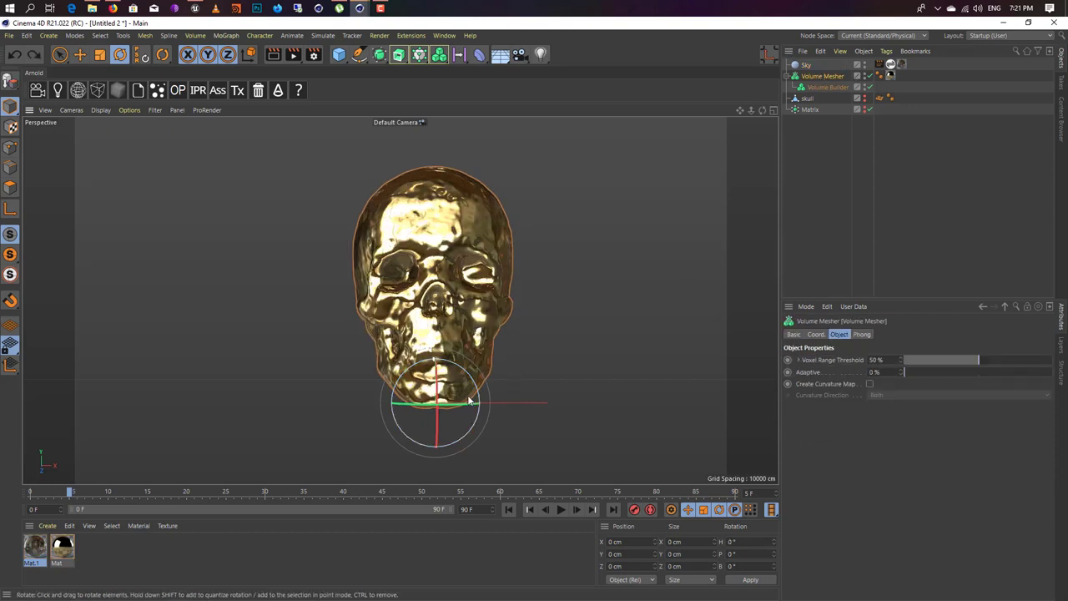
{"action": "left_click", "coordinate": [514, 372]}
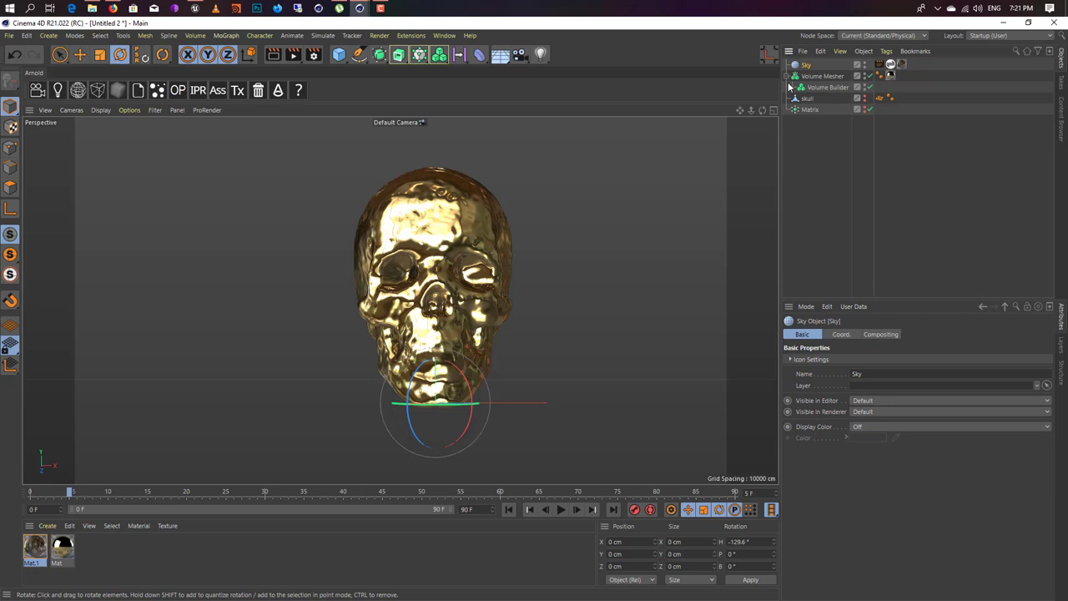
{"action": "left_click", "coordinate": [451, 407]}
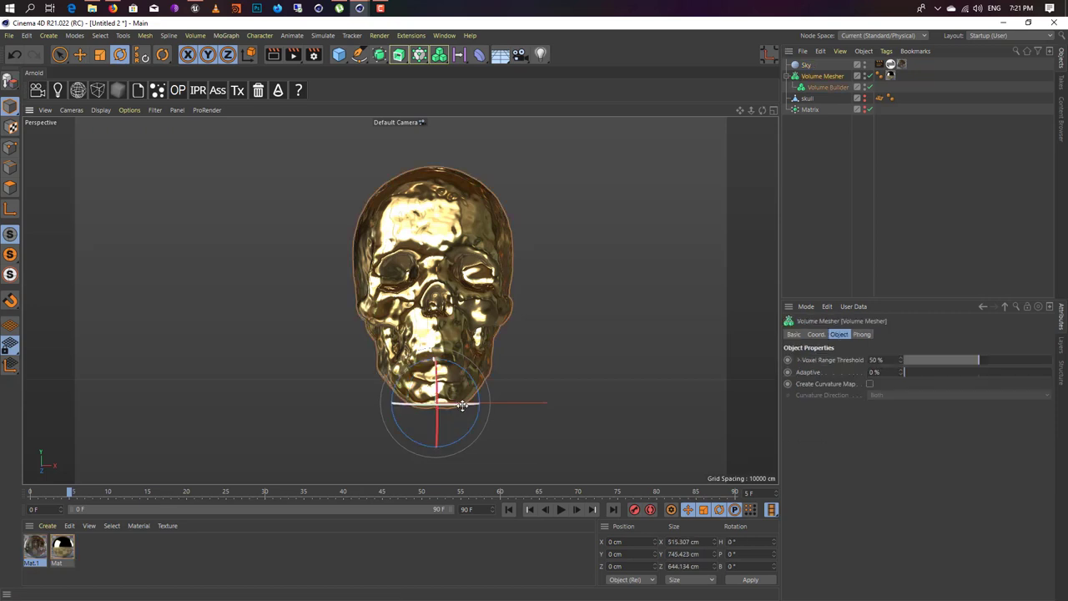
{"action": "left_click", "coordinate": [804, 65]}
{"action": "left_click_drag", "start_coordinate": [464, 403], "coordinate": [416, 403]}
{"action": "left_click", "coordinate": [272, 54]}
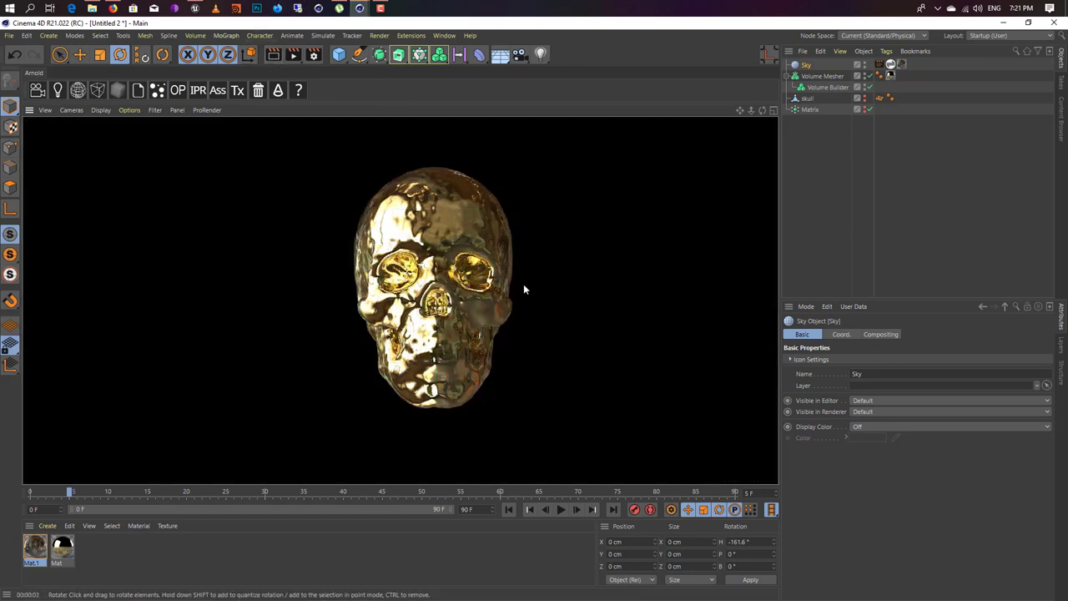
{"action": "left_click", "coordinate": [484, 288]}
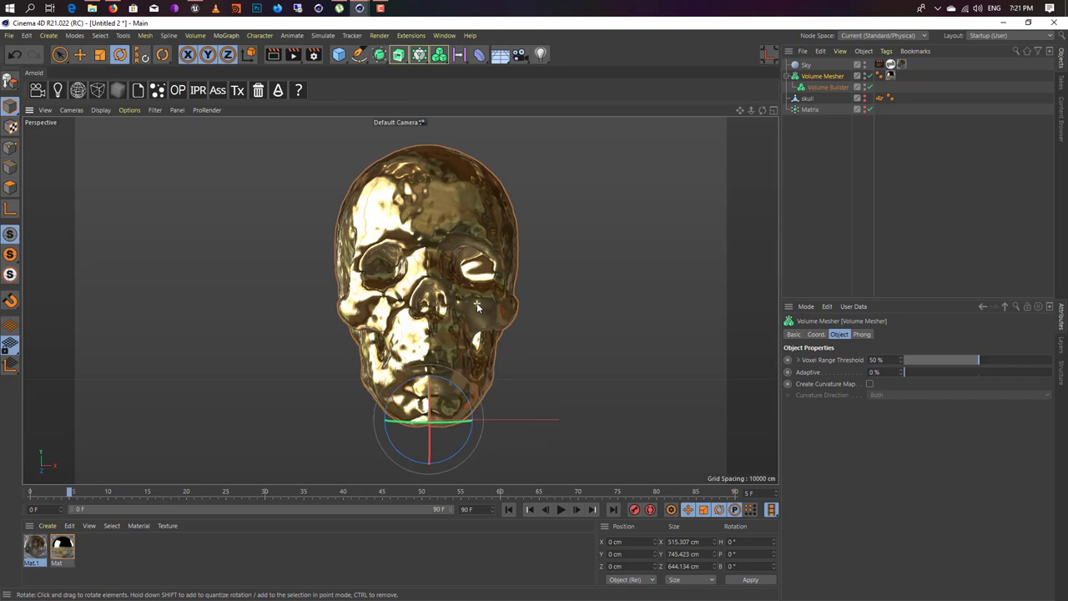
Add a Null object with an XPresso tag and arrange its XPresso Editor over the viewport
{"action": "middle_click_drag", "start_coordinate": [510, 304], "coordinate": [503, 301], "text": "alt"}
{"action": "scroll", "coordinate": [503, 302], "scroll_direction": "down", "scroll_amount": 1}
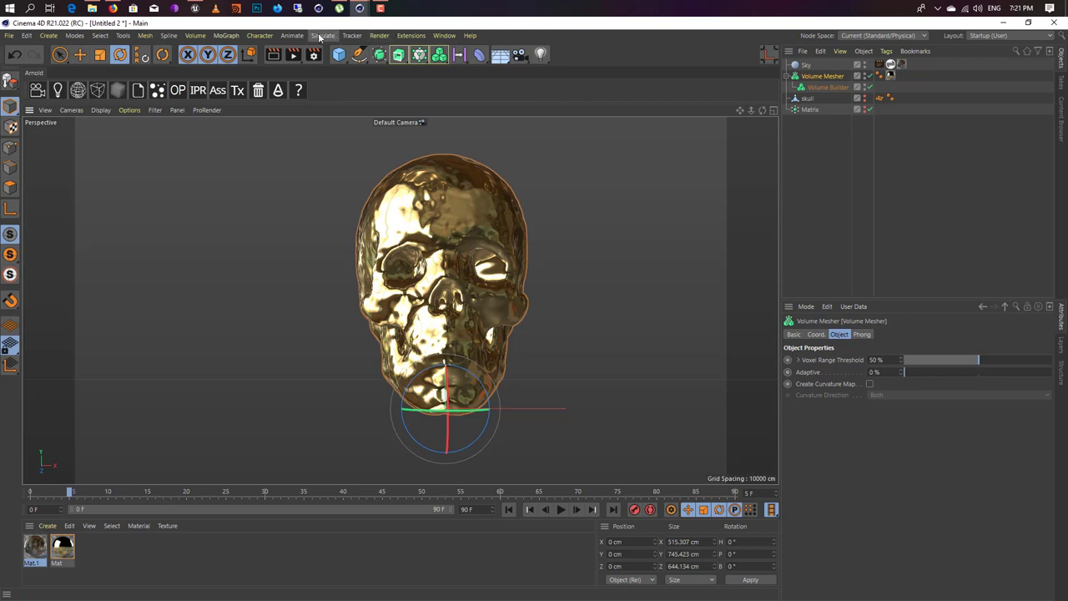
{"action": "left_click", "coordinate": [339, 55]}
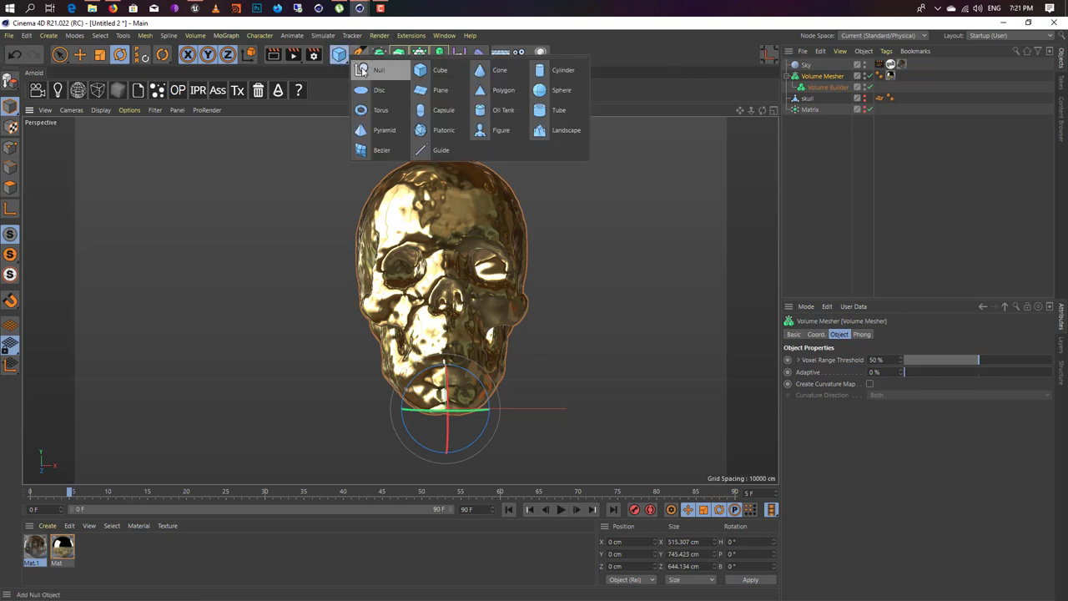
{"action": "left_click", "coordinate": [362, 70]}
{"action": "right_click", "coordinate": [785, 66]}
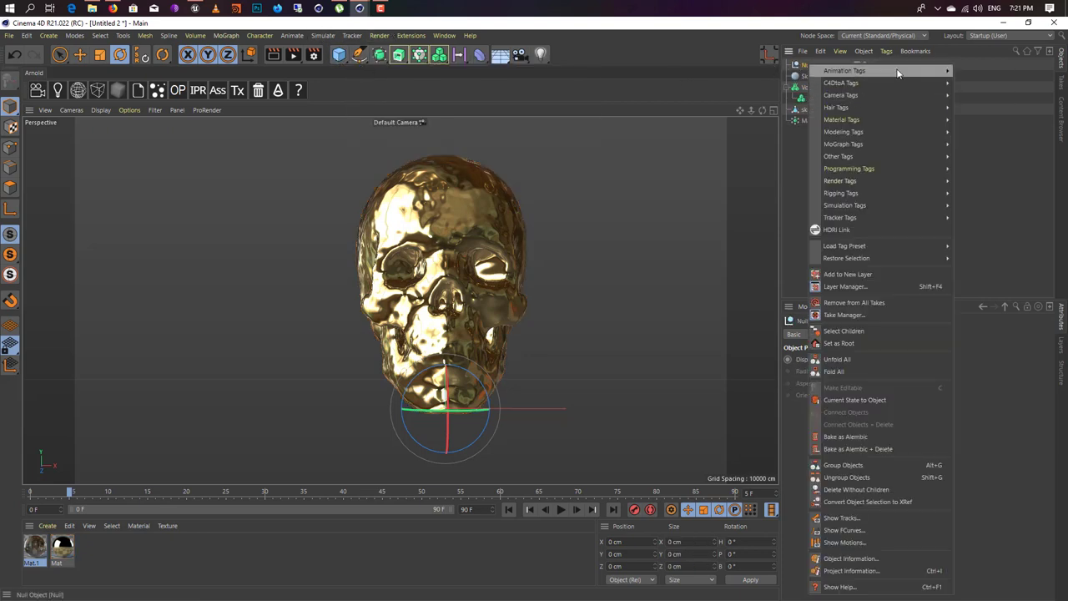
{"action": "mouse_move", "coordinate": [852, 169]}
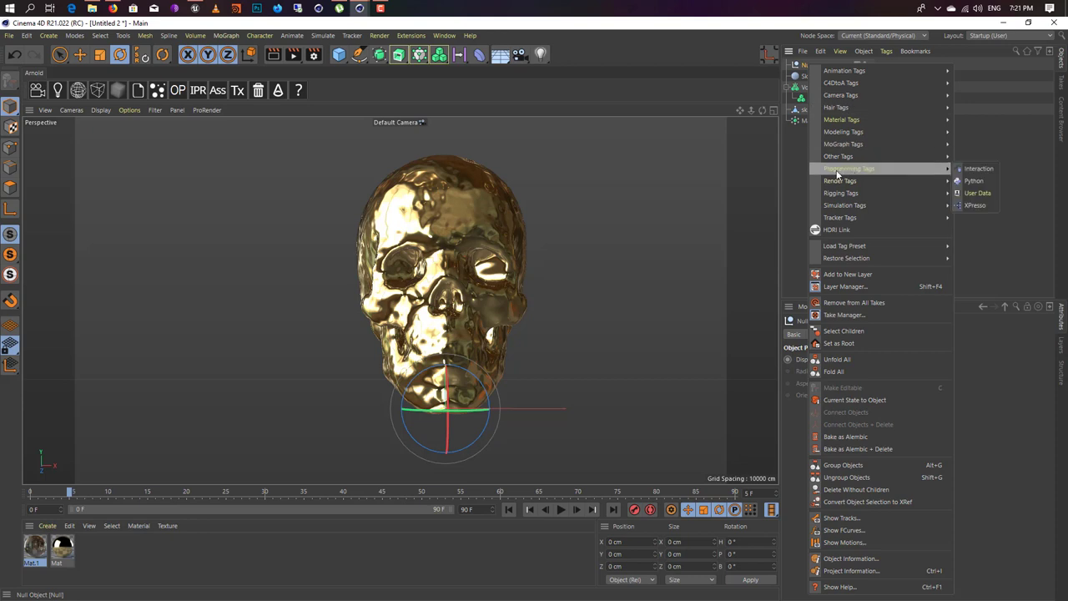
{"action": "left_click", "coordinate": [975, 205]}
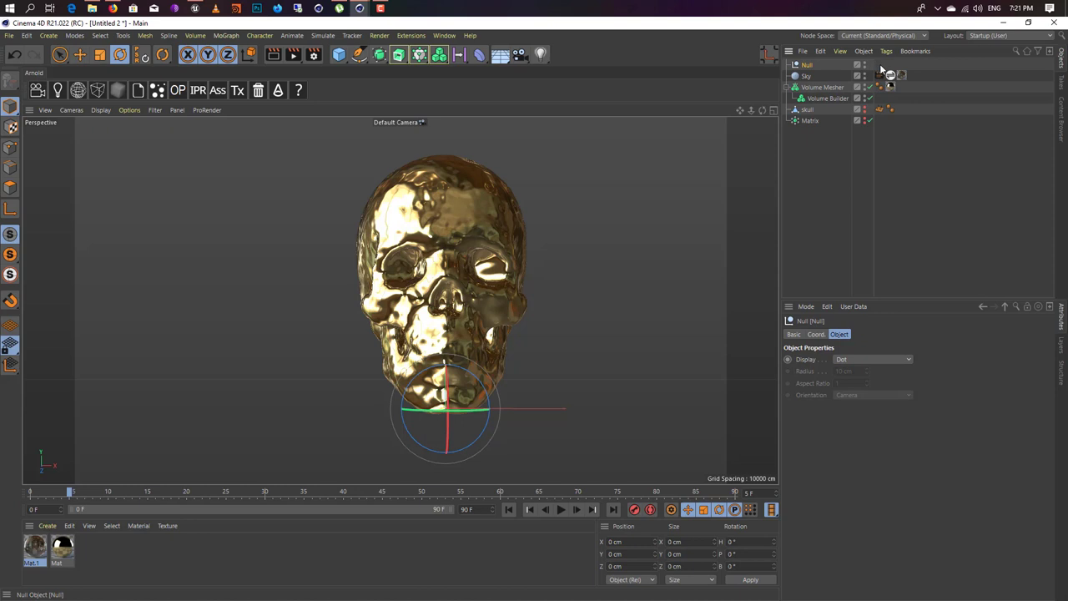
{"action": "left_click_drag", "start_coordinate": [811, 197], "coordinate": [595, 152]}
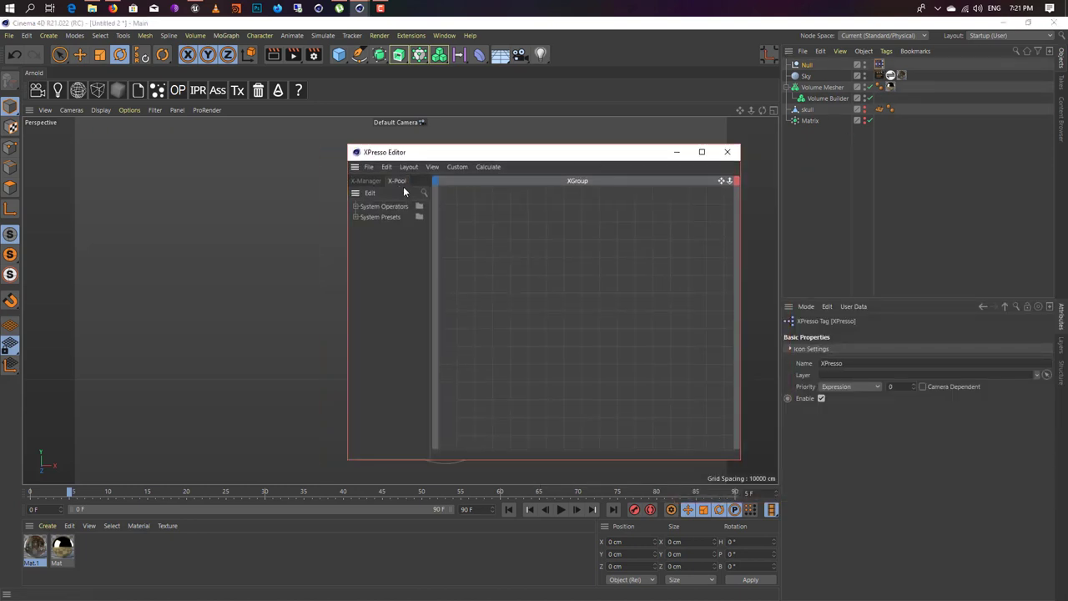
Find the P Pass operator in the X-Pool and add it to the XPresso graph
{"action": "left_click", "coordinate": [423, 194]}
{"action": "type", "text": "p ap"}
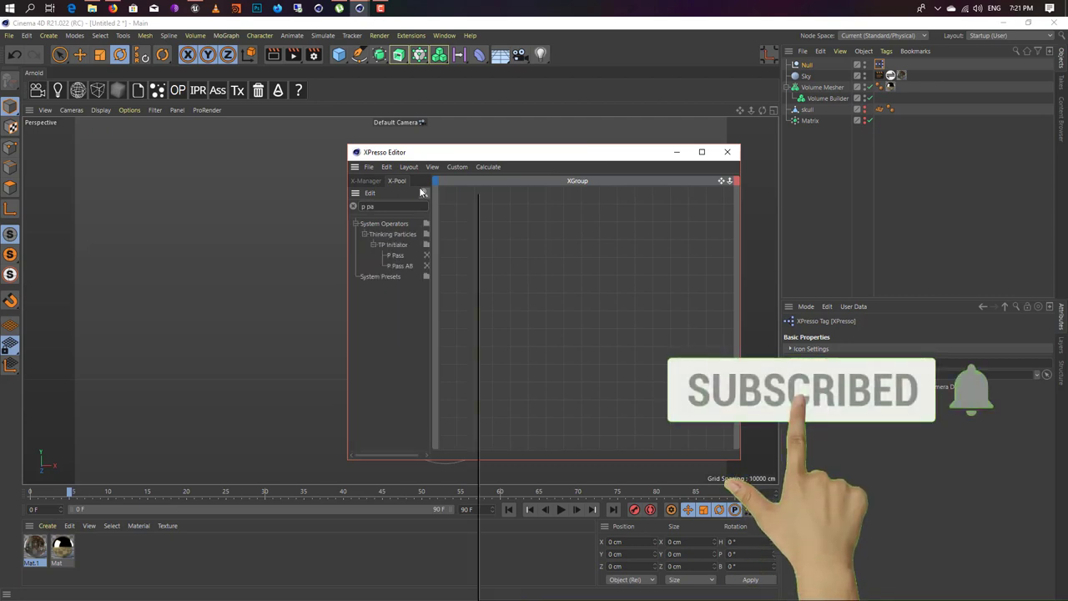
{"action": "double_click", "coordinate": [396, 254]}
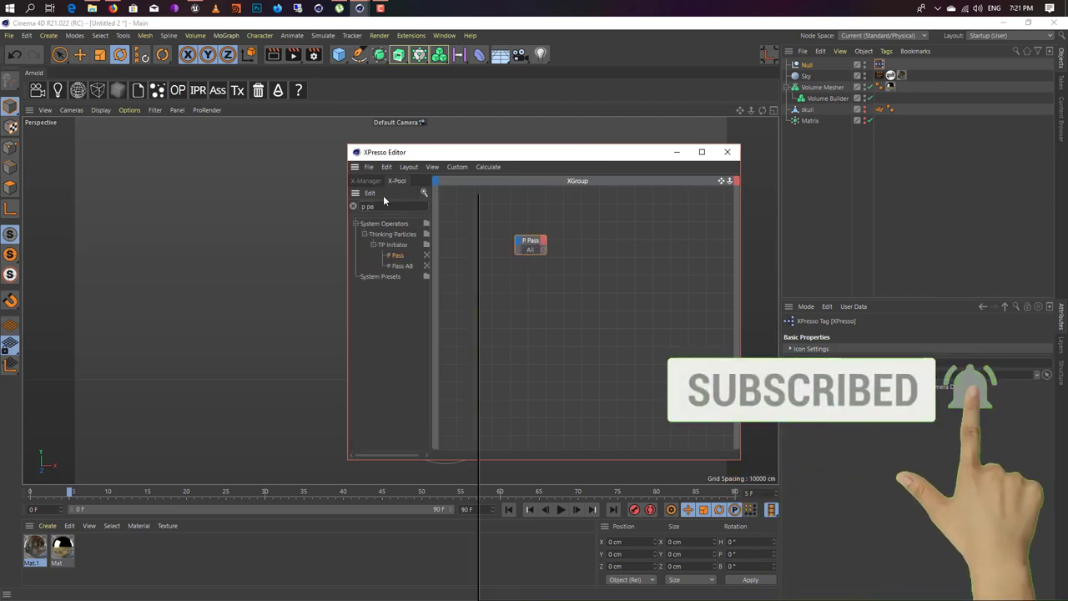
Find the PForceObject operator in the X-Pool and place it in the graph beside the P Pass node
{"action": "left_click", "coordinate": [382, 205]}
{"action": "type", "text": "p fl"}
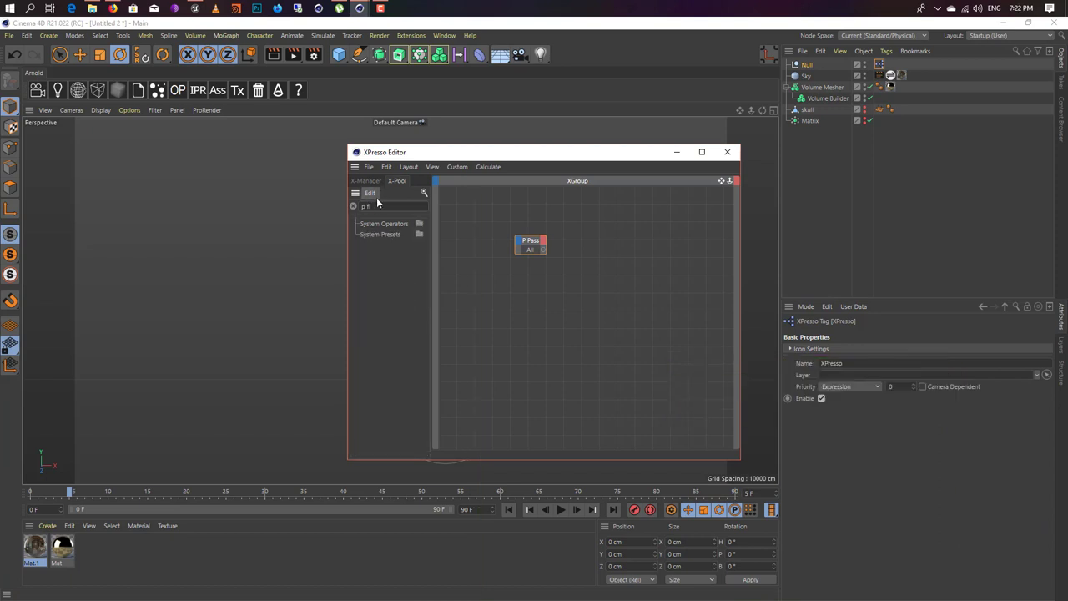
{"action": "key", "text": "BackSpace"}
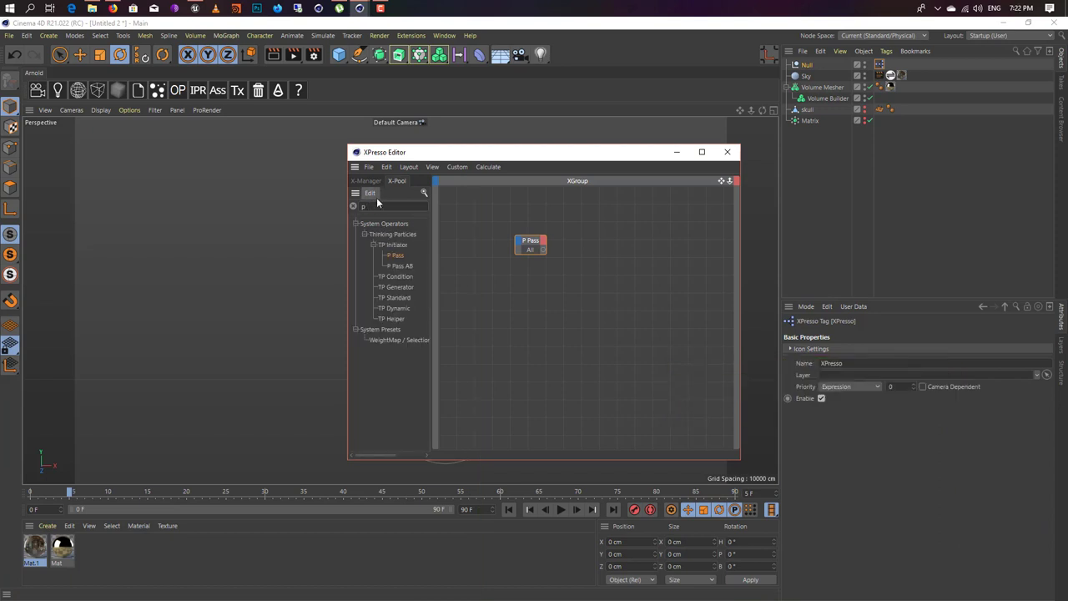
{"action": "type", "text": "o"}
{"action": "key", "text": "BackSpace"}
{"action": "key", "text": "BackSpace"}
{"action": "type", "text": "fl"}
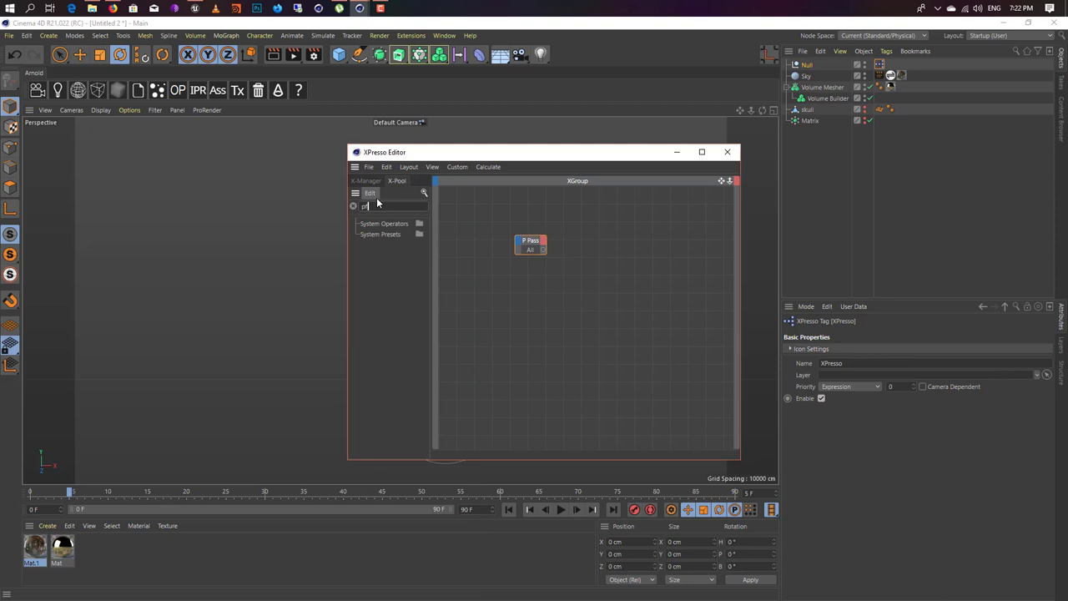
{"action": "key", "text": "BackSpace"}
{"action": "type", "text": "o"}
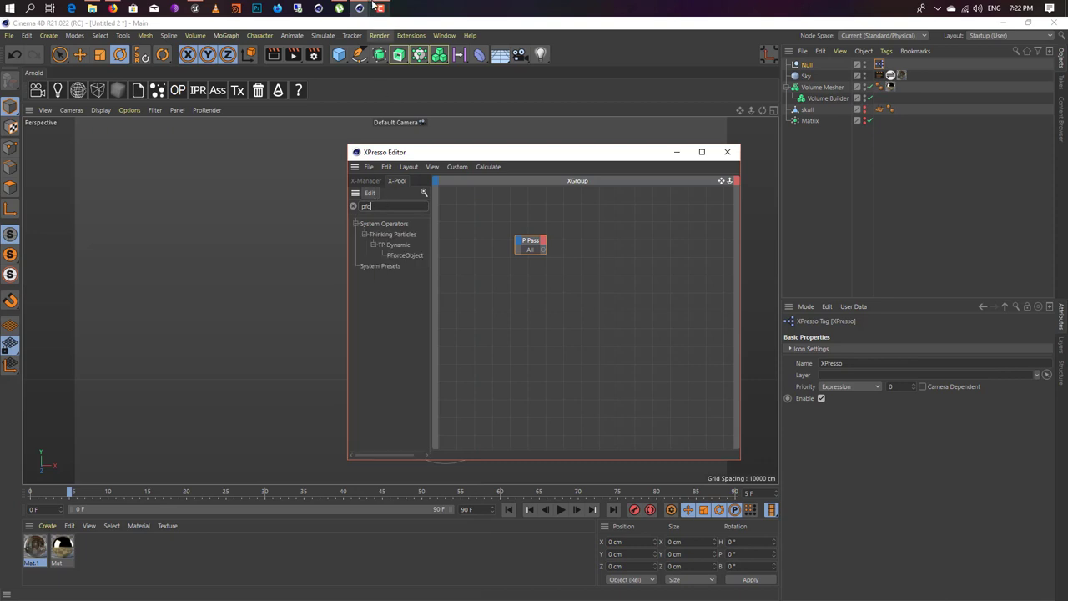
{"action": "left_click_drag", "start_coordinate": [679, 267], "coordinate": [616, 248]}
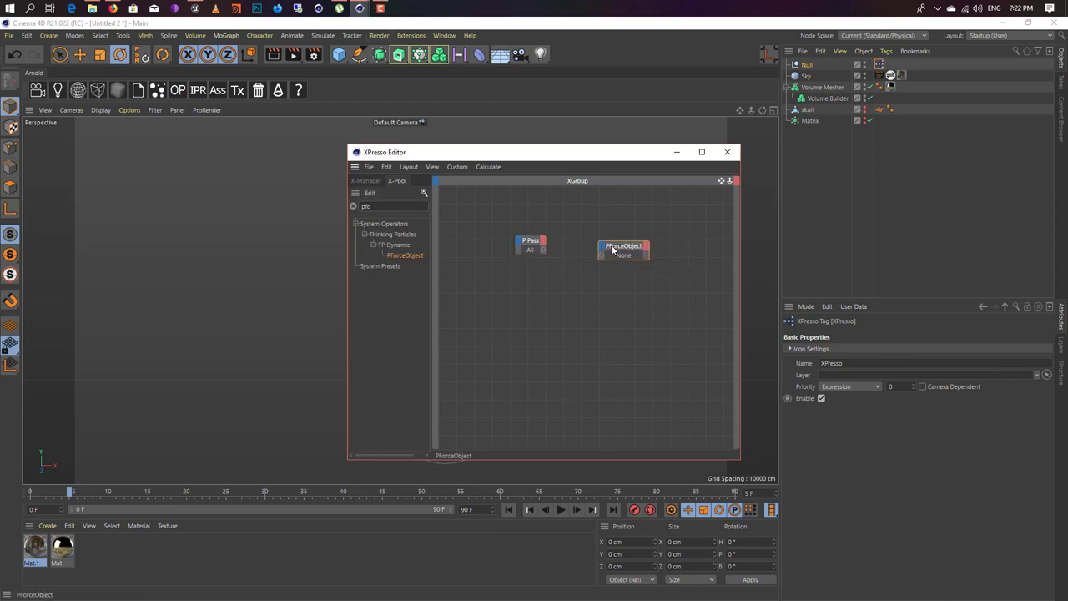
Duplicate the PForceObject node and connect the P Pass output to both PForceObject nodes
{"action": "left_click_drag", "start_coordinate": [553, 157], "coordinate": [617, 158]}
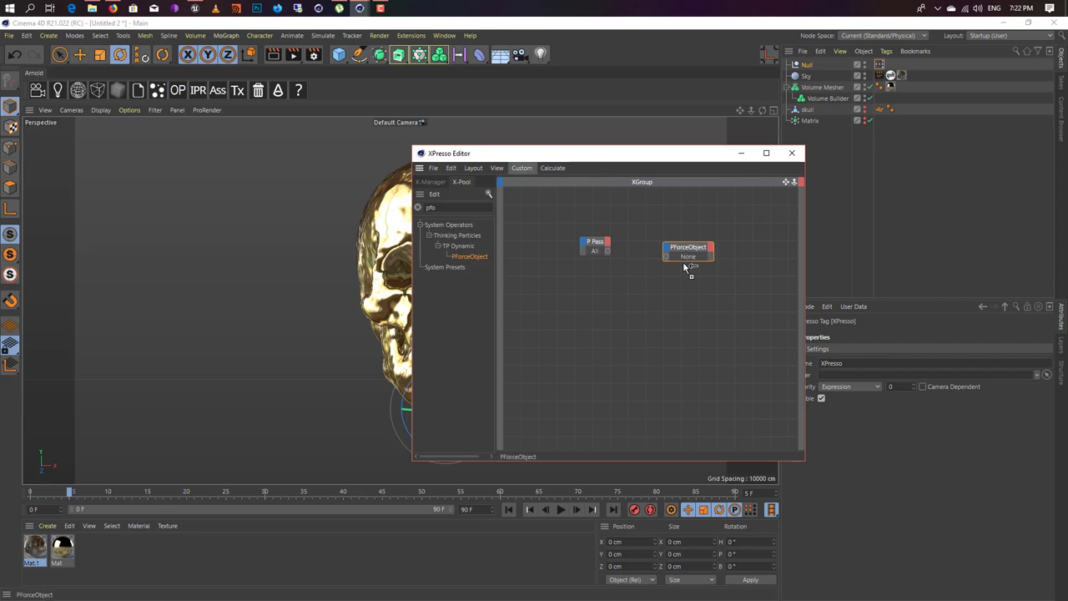
{"action": "left_click_drag", "start_coordinate": [683, 263], "coordinate": [680, 282], "text": "ctrl"}
{"action": "left_click_drag", "start_coordinate": [607, 250], "coordinate": [692, 255]}
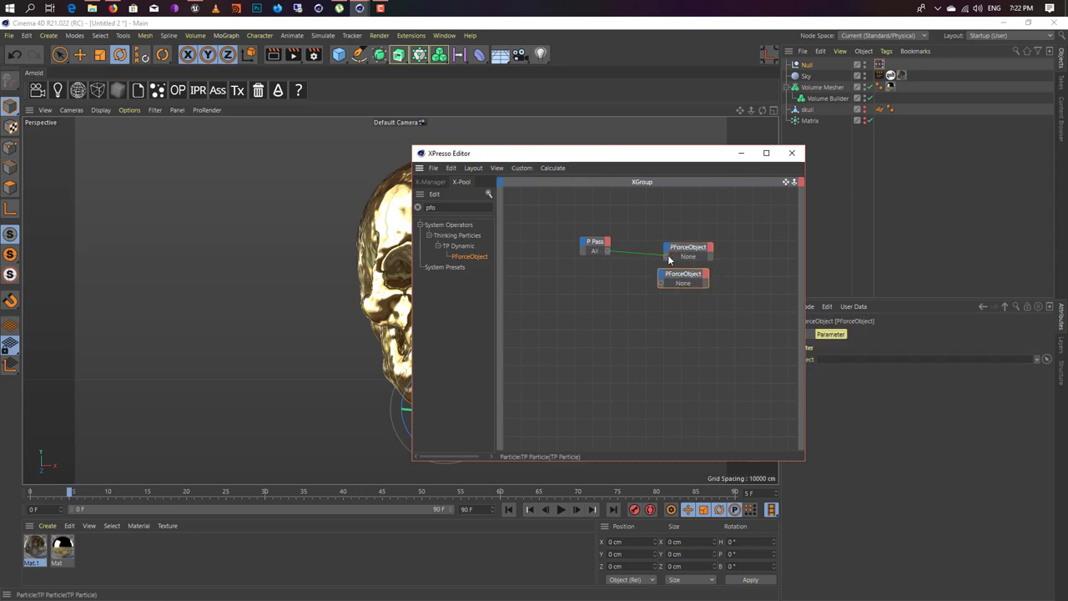
{"action": "left_click_drag", "start_coordinate": [605, 250], "coordinate": [662, 285]}
Assign the All particle group from the Thinking Particles settings to the P Pass node's Group and close the settings
{"action": "left_click", "coordinate": [595, 244]}
{"action": "left_click", "coordinate": [334, 37]}
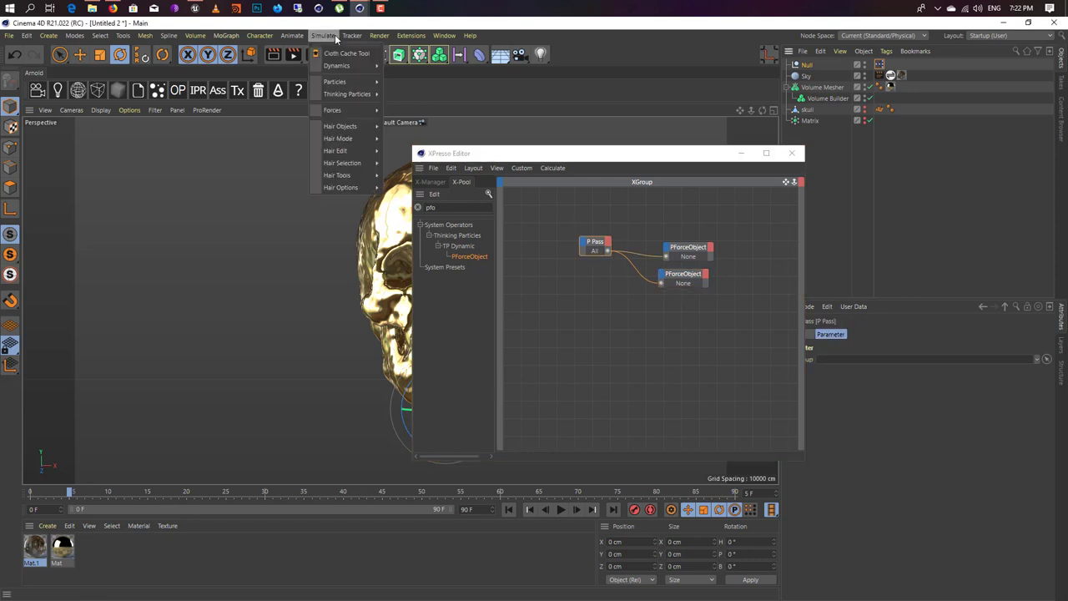
{"action": "left_click", "coordinate": [410, 95]}
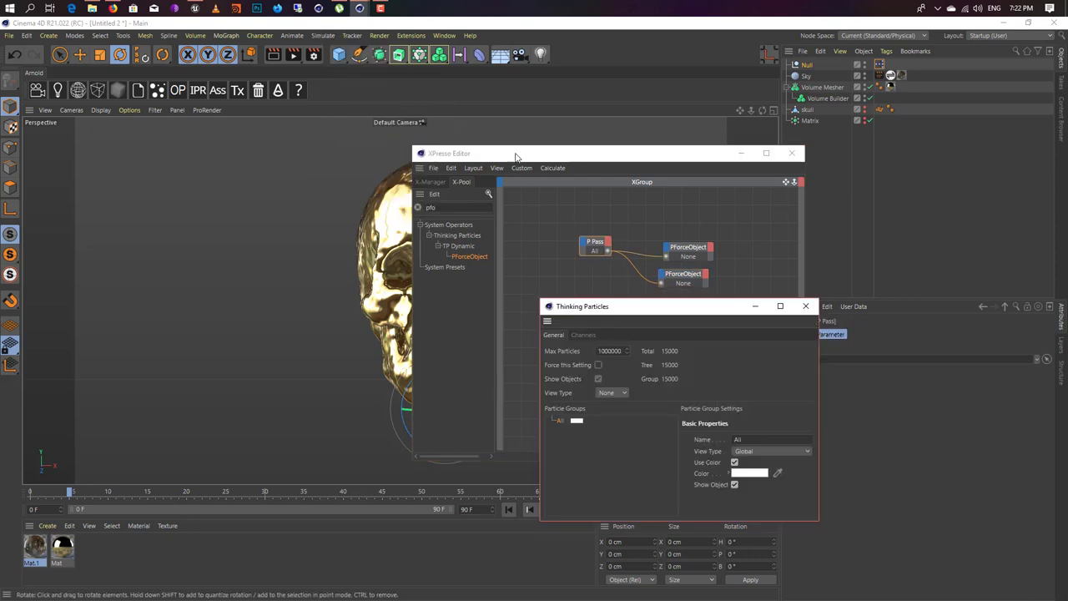
{"action": "left_click", "coordinate": [561, 159]}
{"action": "left_click_drag", "start_coordinate": [561, 160], "coordinate": [419, 160]}
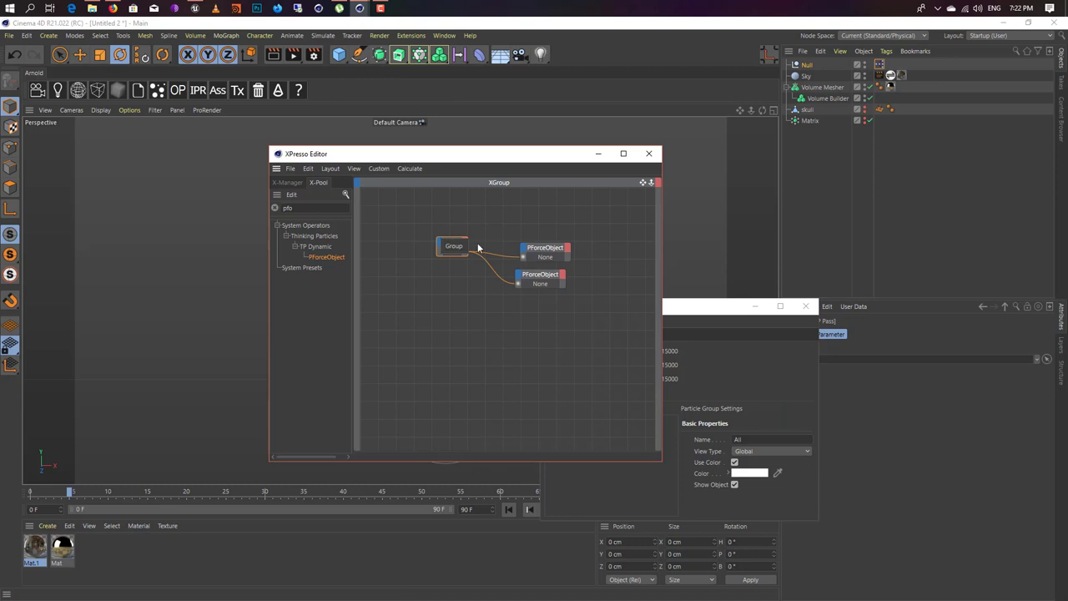
{"action": "left_click_drag", "start_coordinate": [694, 308], "coordinate": [508, 302]}
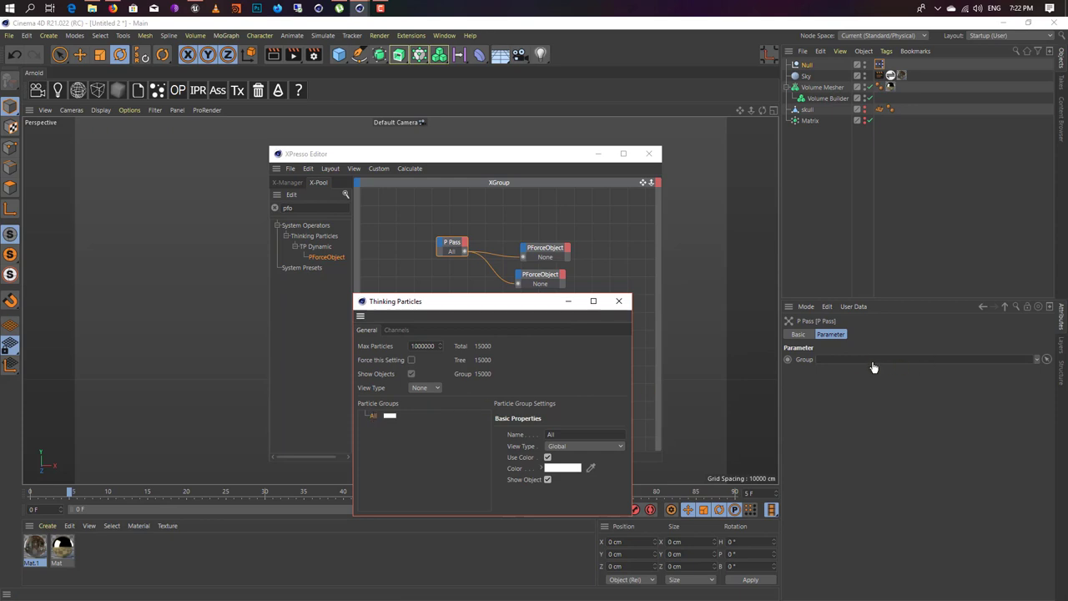
{"action": "left_click_drag", "start_coordinate": [875, 364], "coordinate": [875, 360]}
{"action": "left_click", "coordinate": [618, 300]}
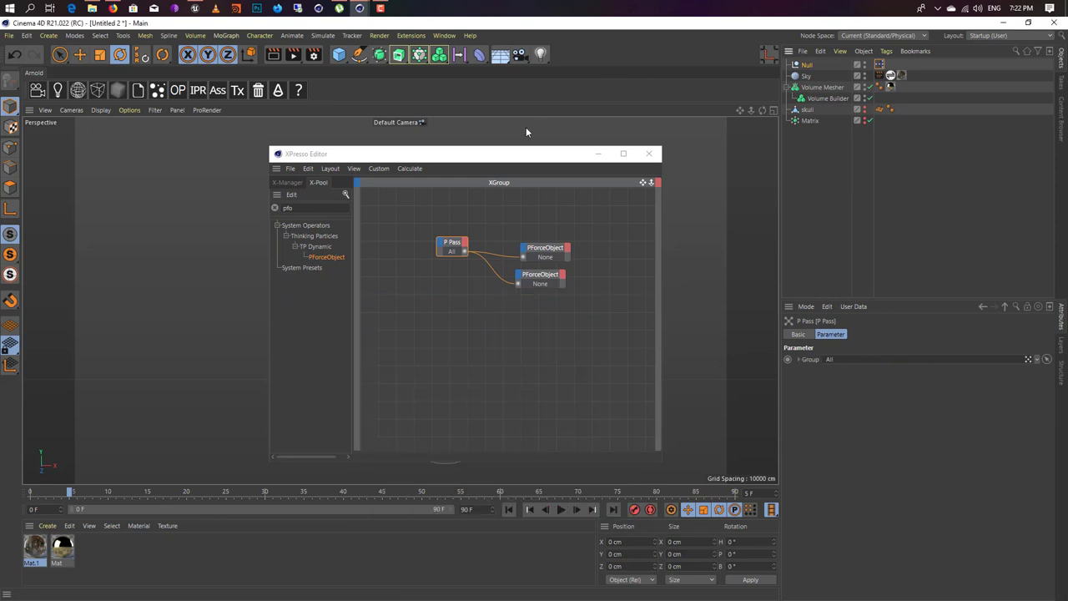
Add a Gravity force to the scene and assign it to the upper PForceObject node
{"action": "left_click_drag", "start_coordinate": [525, 154], "coordinate": [716, 148]}
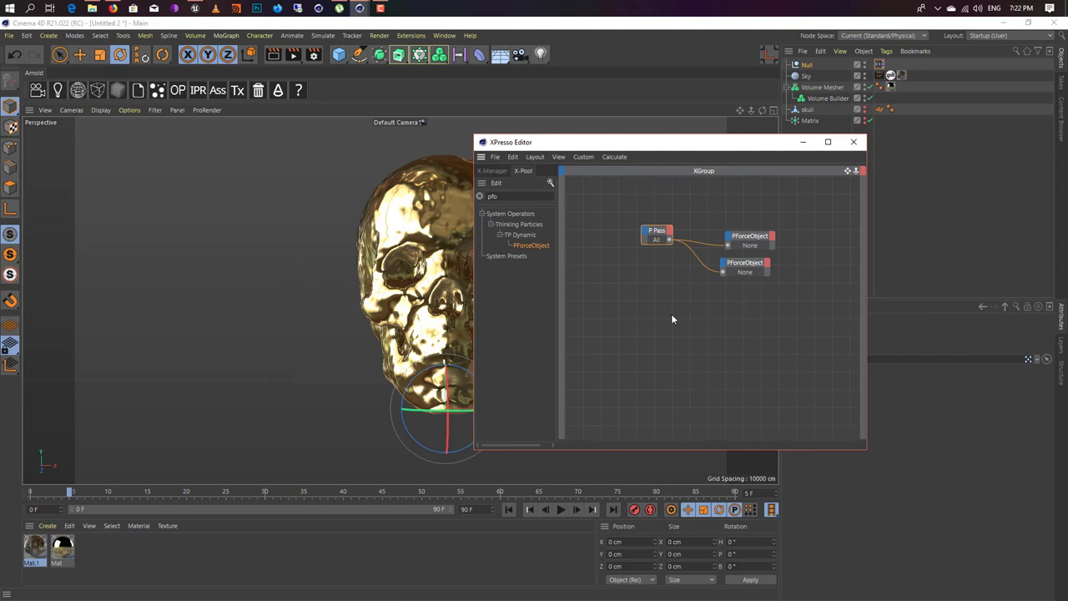
{"action": "left_click_drag", "start_coordinate": [643, 152], "coordinate": [465, 148]}
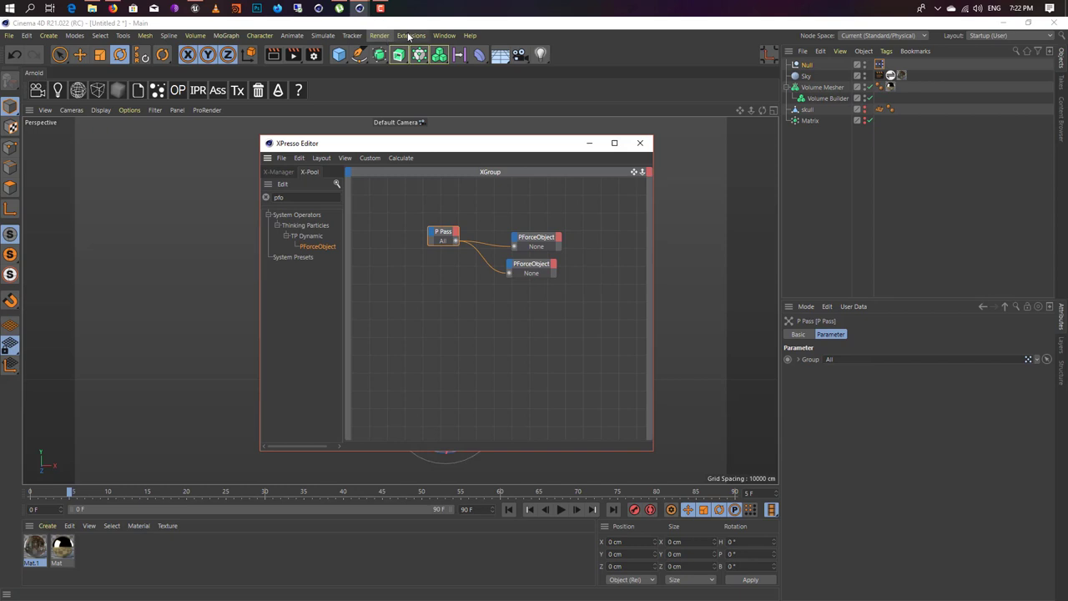
{"action": "left_click", "coordinate": [379, 36]}
{"action": "mouse_move", "coordinate": [321, 37]}
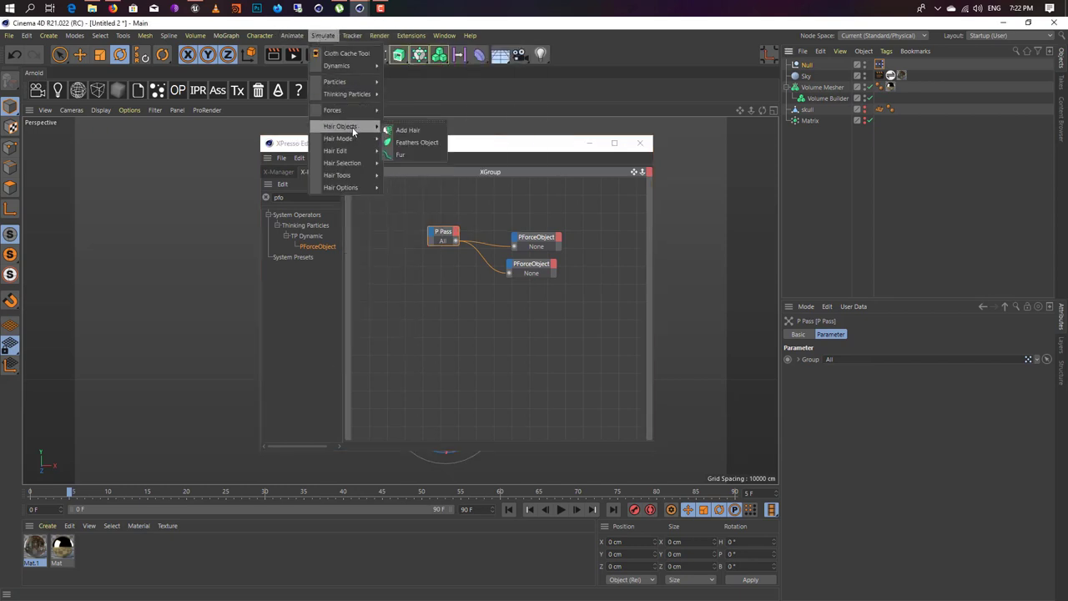
{"action": "mouse_move", "coordinate": [364, 111]}
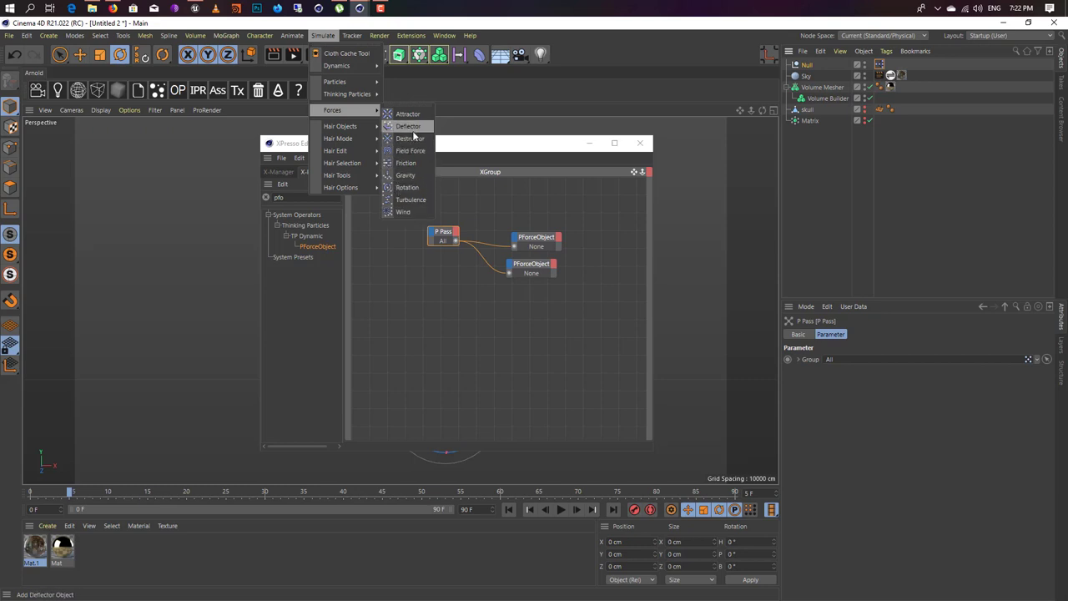
{"action": "left_click", "coordinate": [406, 175]}
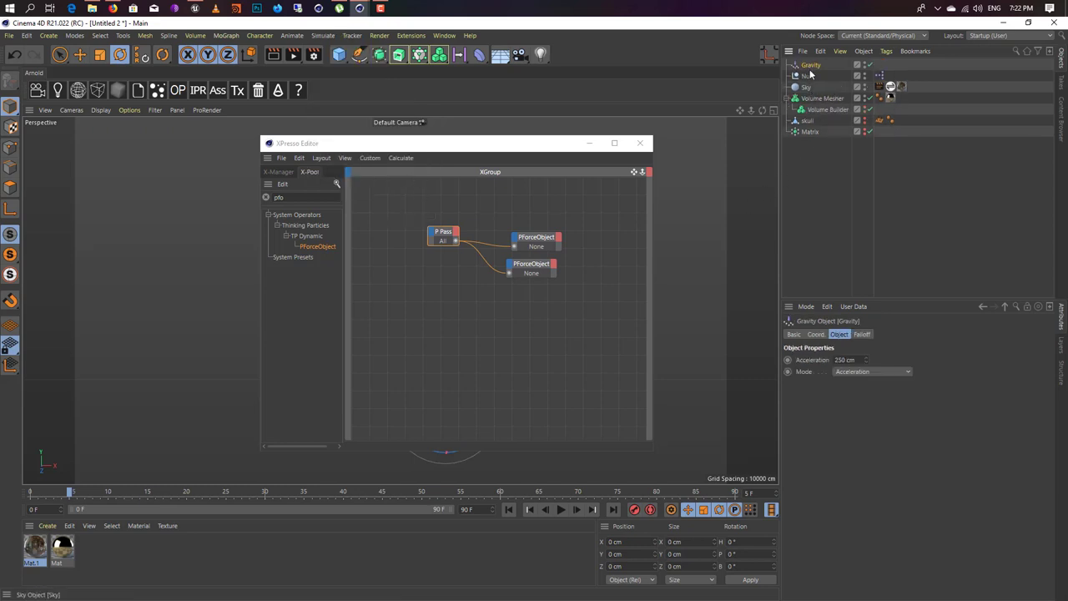
{"action": "left_click_drag", "start_coordinate": [534, 247], "coordinate": [534, 248]}
Add a Turbulence force to the scene and assign it to the lower PForceObject node
{"action": "left_click", "coordinate": [322, 37]}
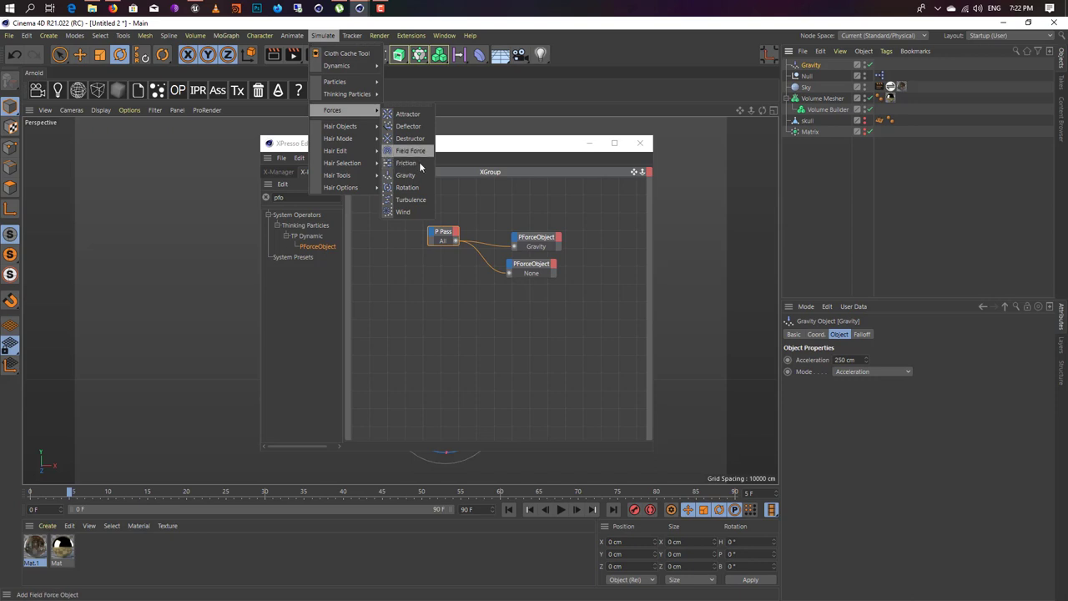
{"action": "left_click", "coordinate": [408, 200]}
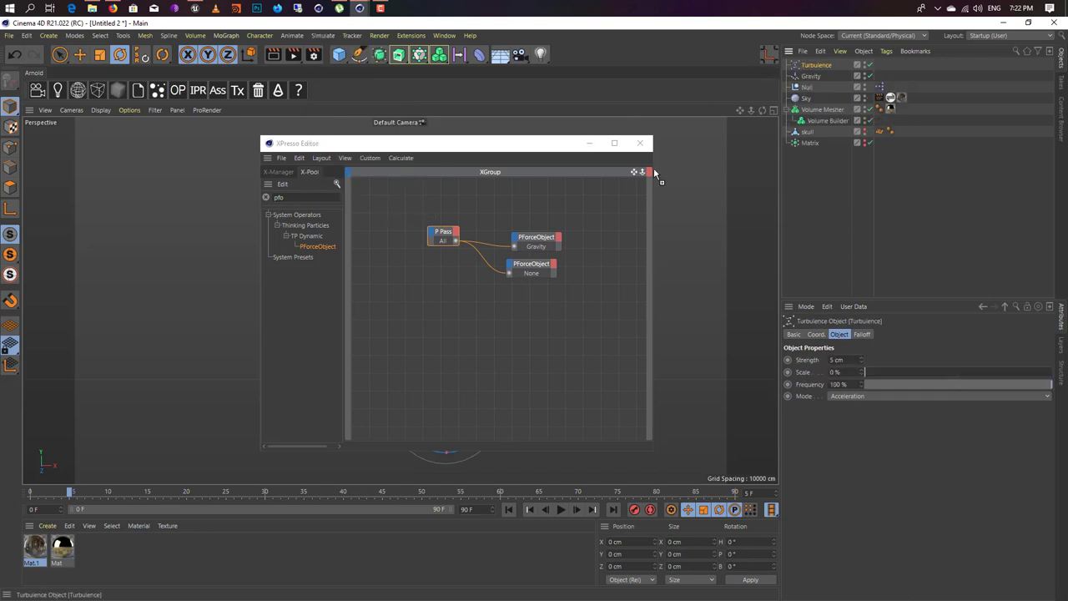
{"action": "left_click_drag", "start_coordinate": [548, 278], "coordinate": [543, 275]}
Move the XPresso Editor aside, play the animation from frame 0 to preview the forces, and return to the start
{"action": "left_click", "coordinate": [514, 149]}
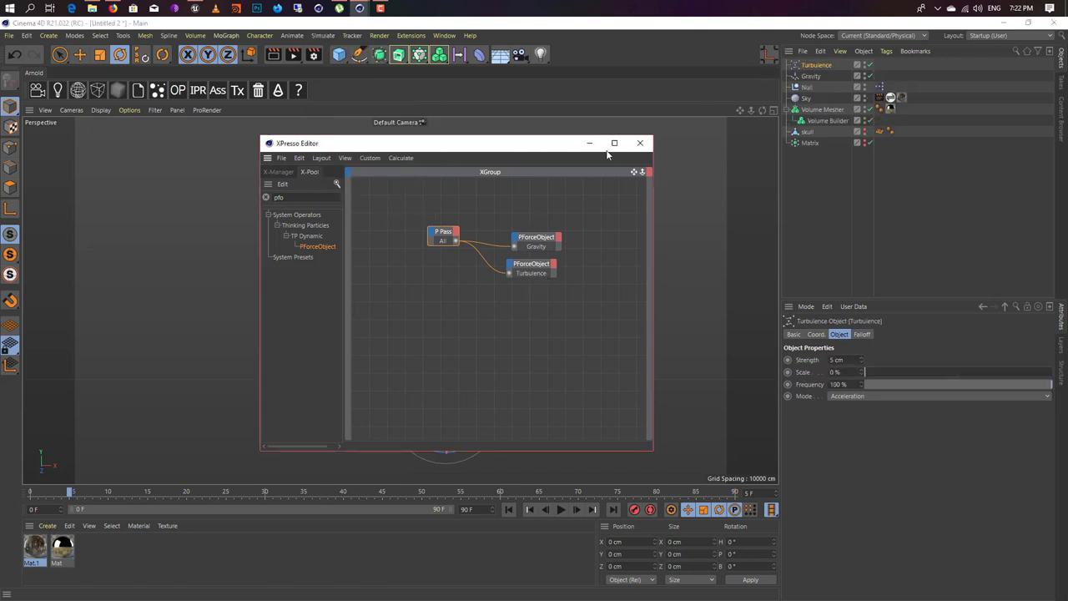
{"action": "left_click_drag", "start_coordinate": [523, 146], "coordinate": [856, 134]}
{"action": "left_click", "coordinate": [508, 509]}
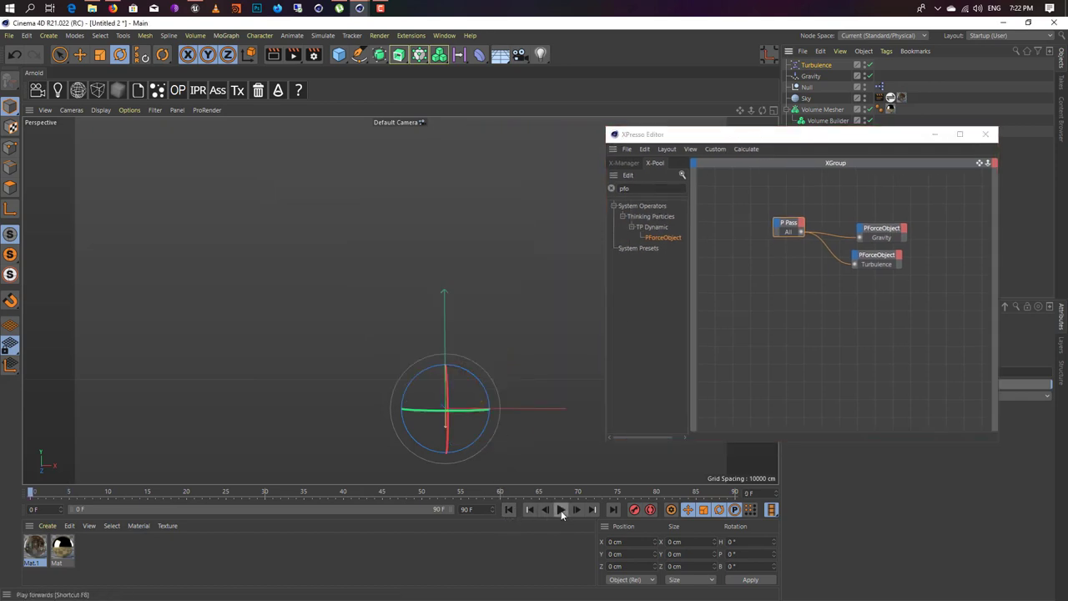
{"action": "left_click", "coordinate": [560, 510]}
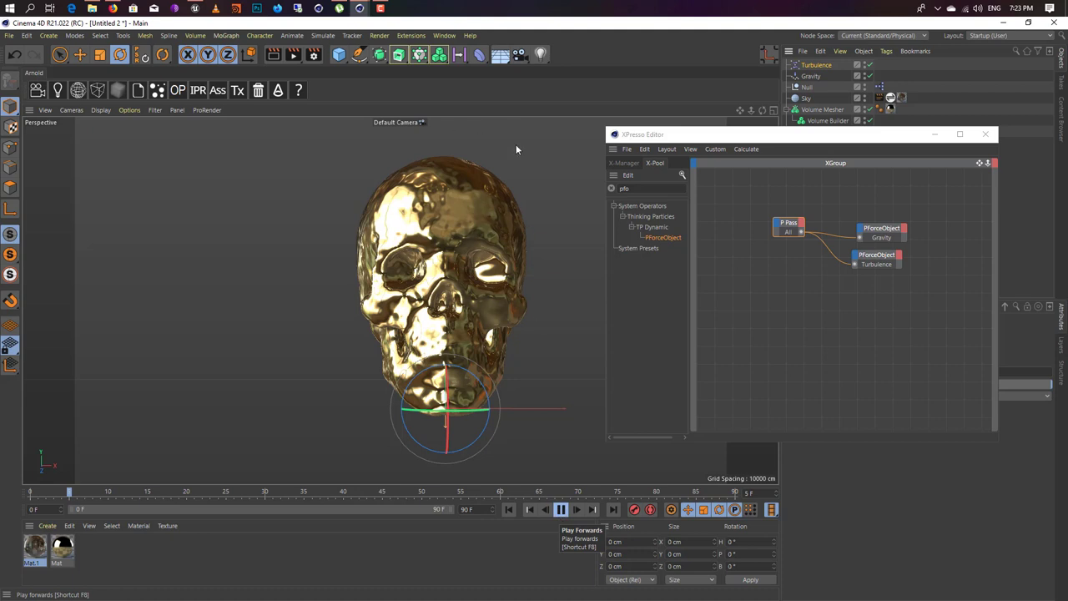
{"action": "left_click", "coordinate": [508, 510]}
{"action": "left_click_drag", "start_coordinate": [853, 148], "coordinate": [538, 114]}
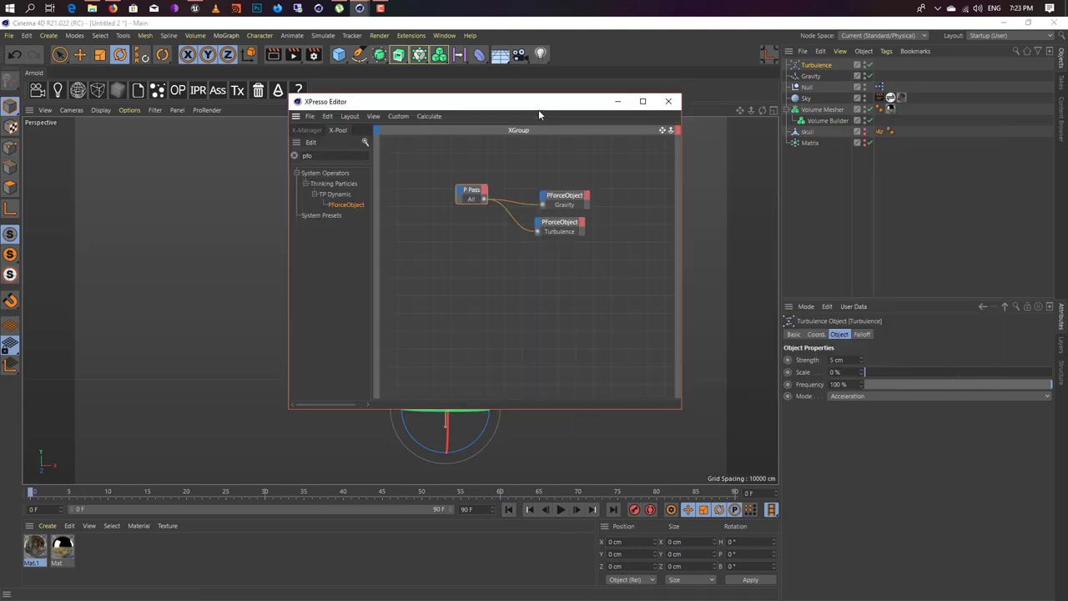
Set the Volume Builder's voxel size to 5 cm and minimize the XPresso Editor to reveal the skull
{"action": "left_click", "coordinate": [824, 121]}
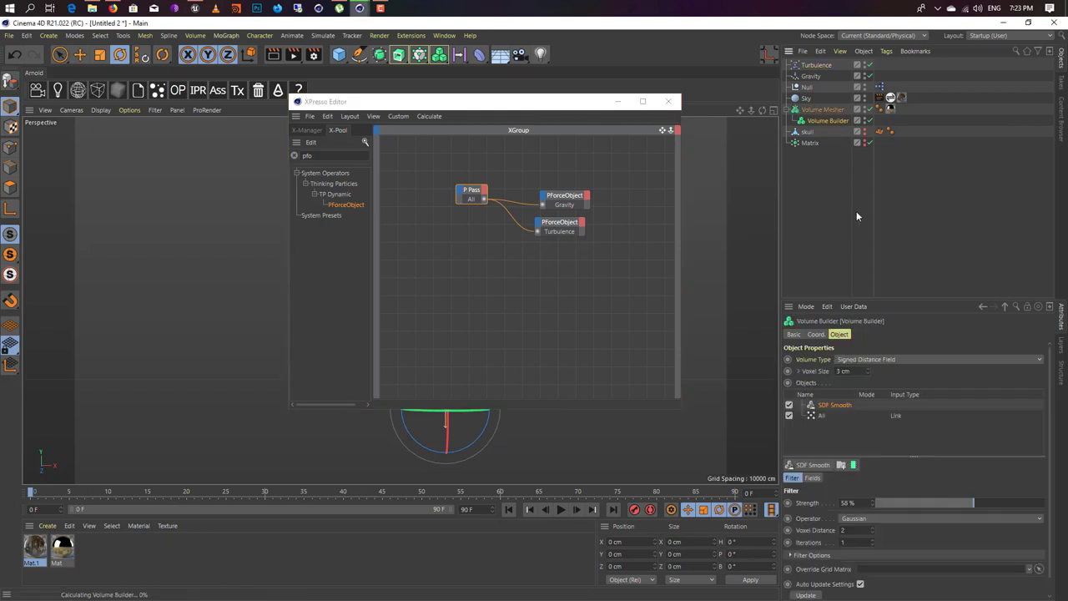
{"action": "left_click", "coordinate": [853, 371]}
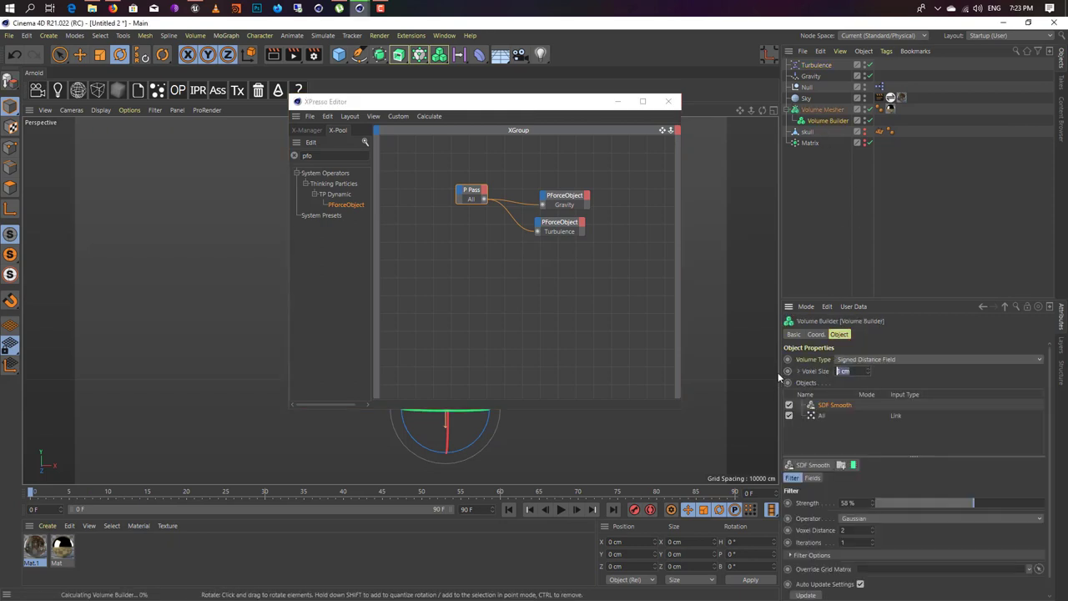
{"action": "type", "text": "5"}
{"action": "key", "text": "Return"}
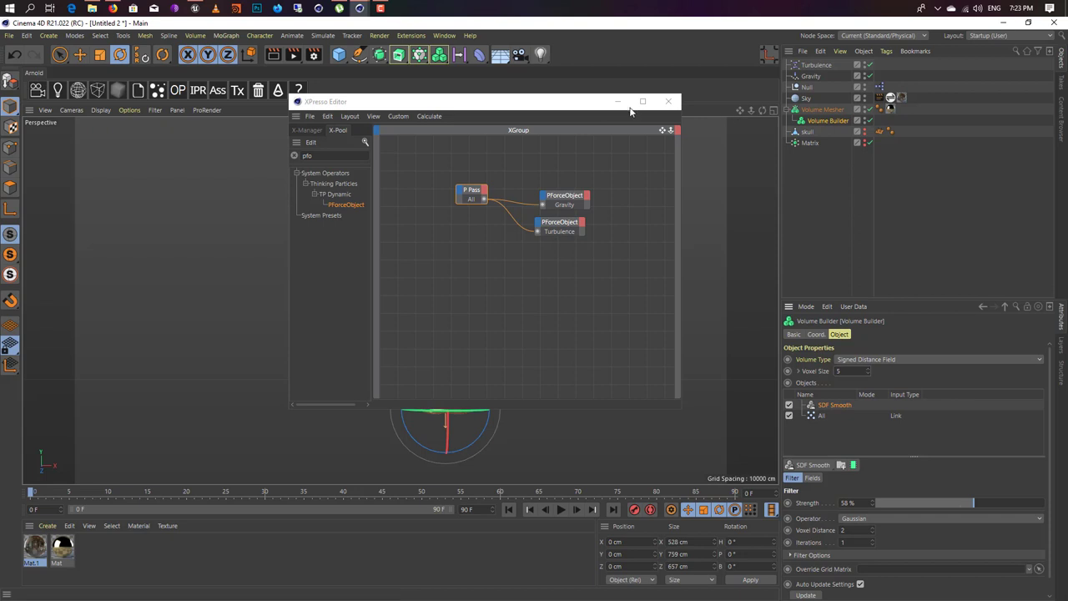
{"action": "left_click", "coordinate": [643, 101]}
{"action": "left_click", "coordinate": [1028, 8]}
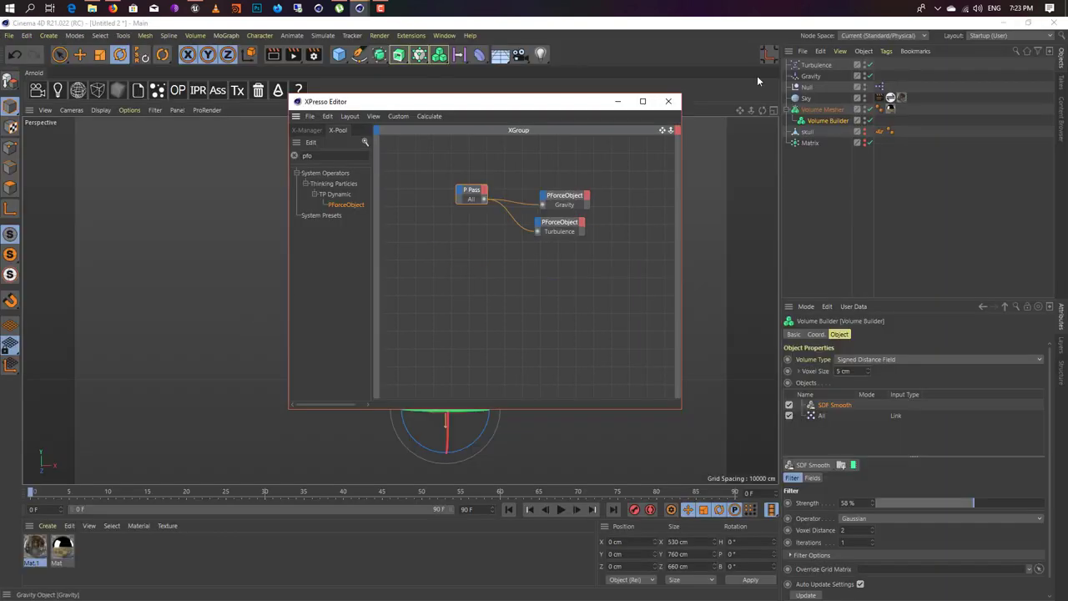
{"action": "left_click", "coordinate": [617, 101]}
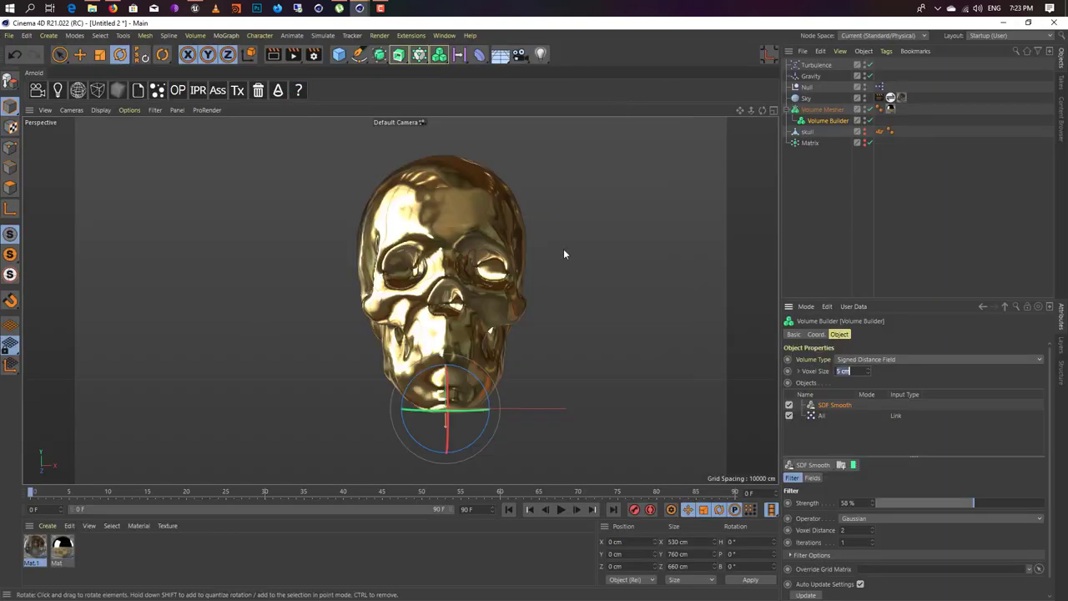
Play the animation and try a voxel size of 9 cm on the Volume Builder
{"action": "left_click", "coordinate": [562, 511]}
{"action": "left_click_drag", "start_coordinate": [854, 372], "coordinate": [813, 377]}
{"action": "type", "text": "9"}
{"action": "key", "text": "Return"}
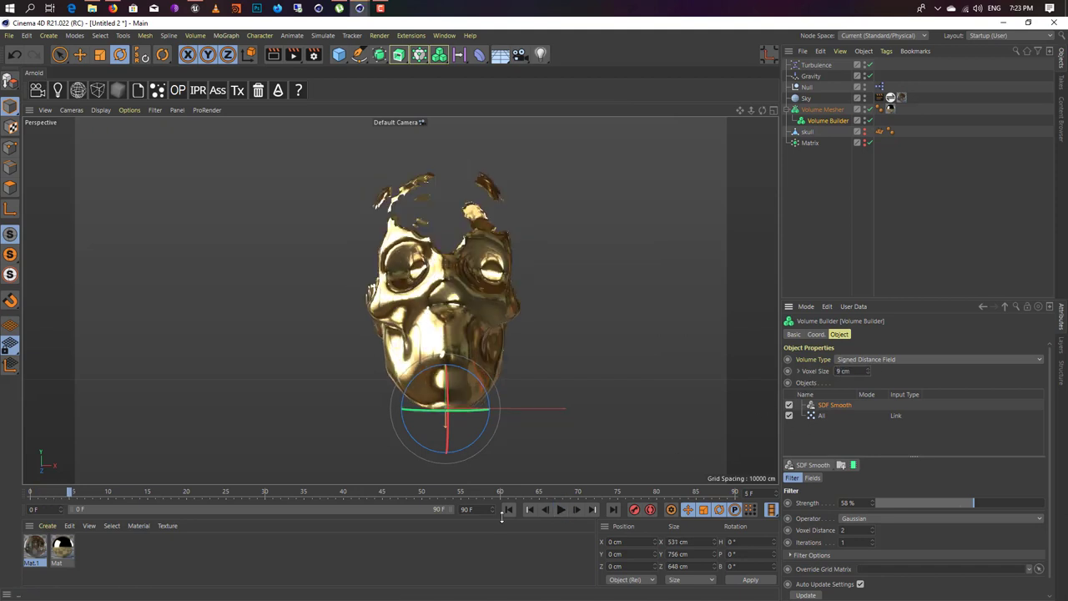
Set the Volume Builder's voxel size to 8 cm, stop playback and return to frame 0
{"action": "left_click_drag", "start_coordinate": [853, 372], "coordinate": [773, 371]}
{"action": "type", "text": "8"}
{"action": "key", "text": "Return"}
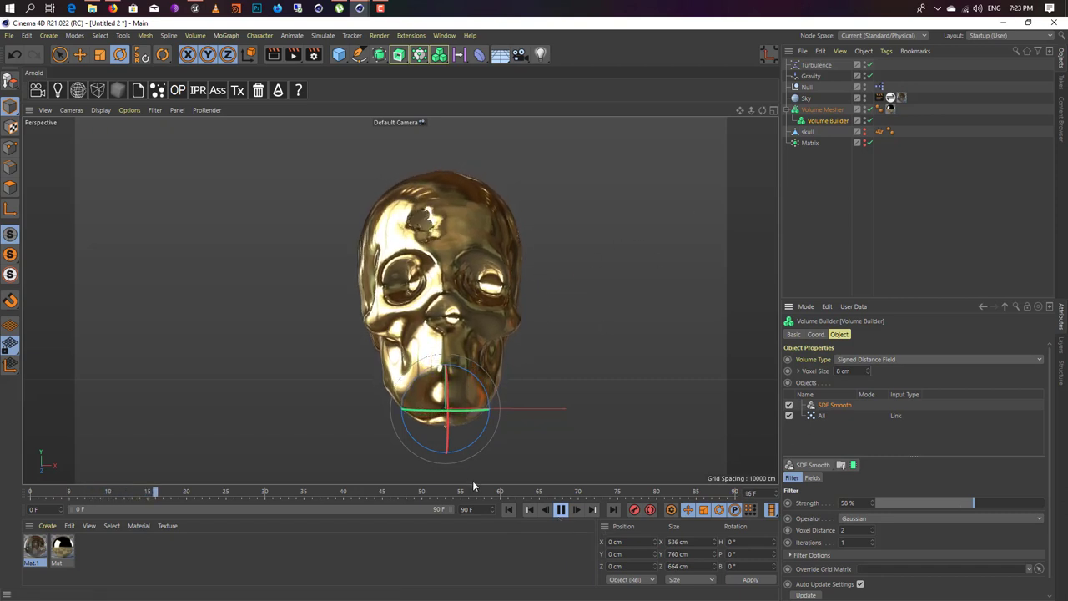
{"action": "left_click", "coordinate": [560, 509]}
{"action": "left_click", "coordinate": [508, 509]}
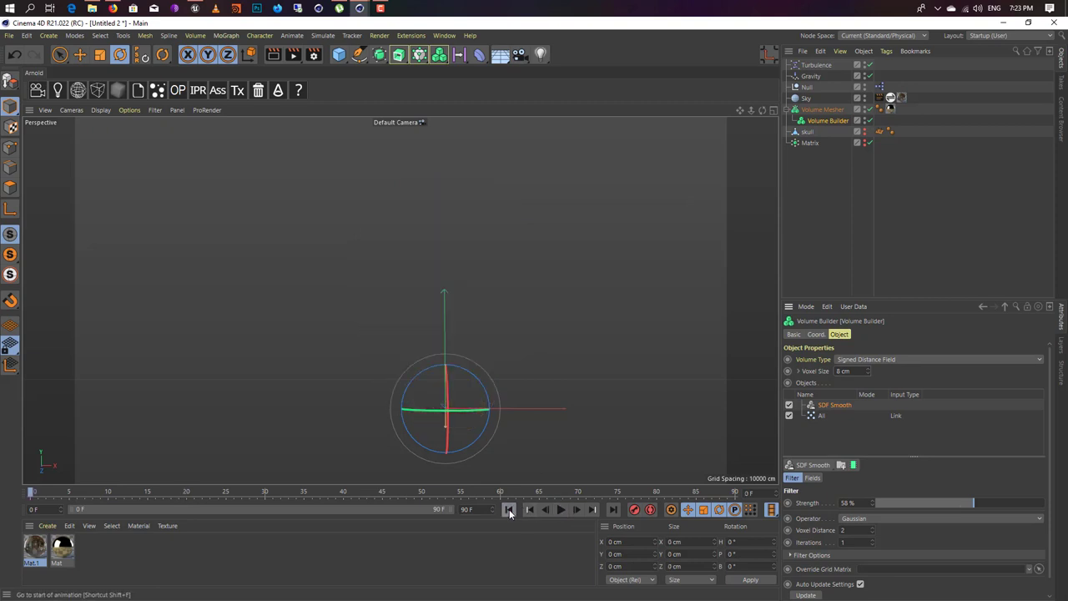
Set the Turbulence object's strength to 20 cm and its scale to about 34 %
{"action": "left_click", "coordinate": [810, 76]}
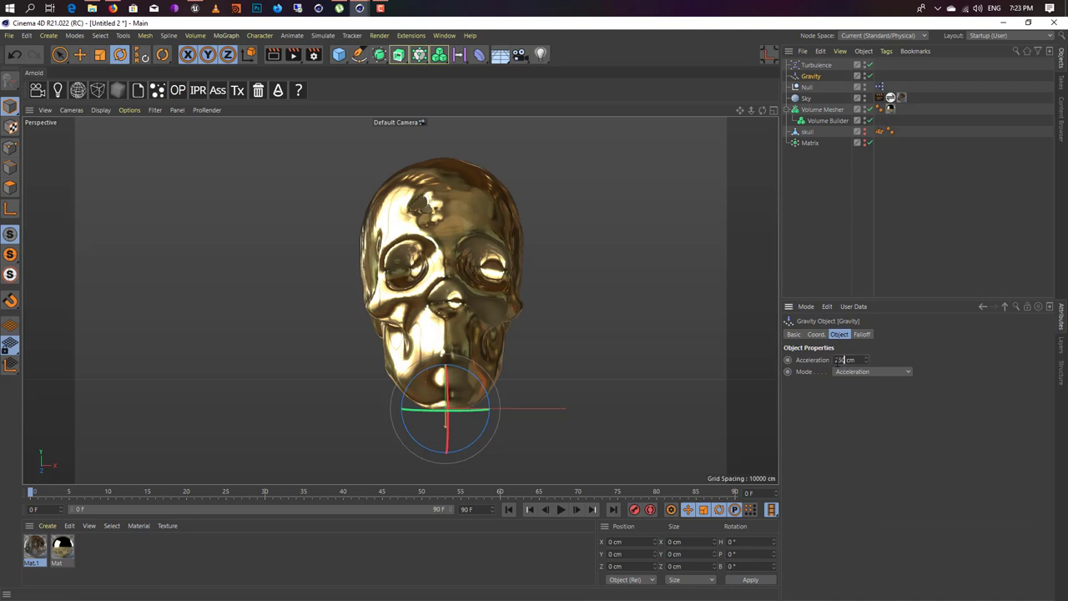
{"action": "left_click", "coordinate": [815, 66]}
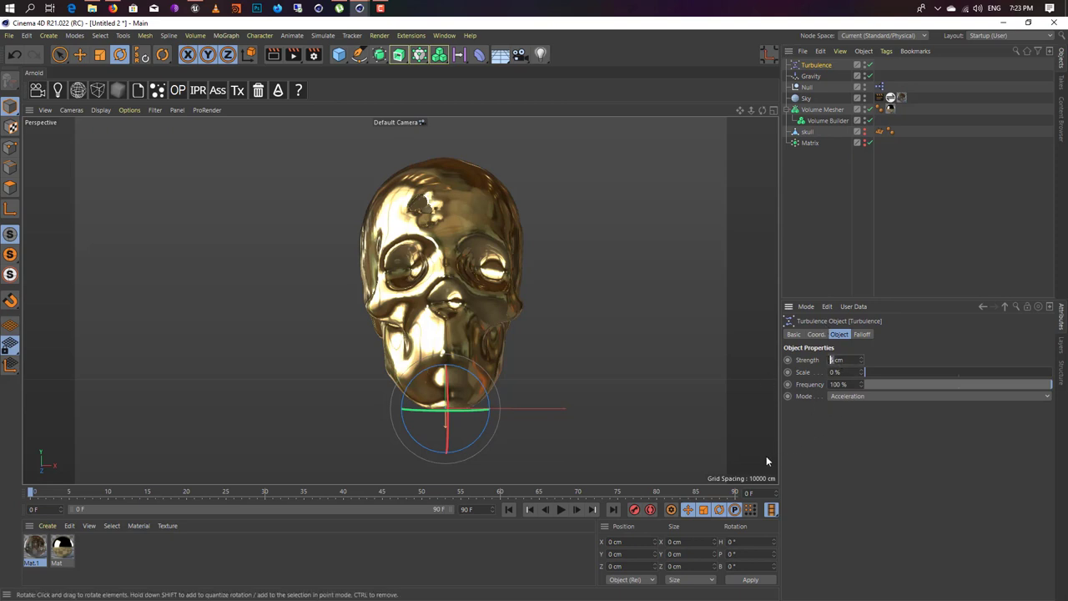
{"action": "type", "text": "2"}
{"action": "left_click_drag", "start_coordinate": [868, 373], "coordinate": [874, 375]}
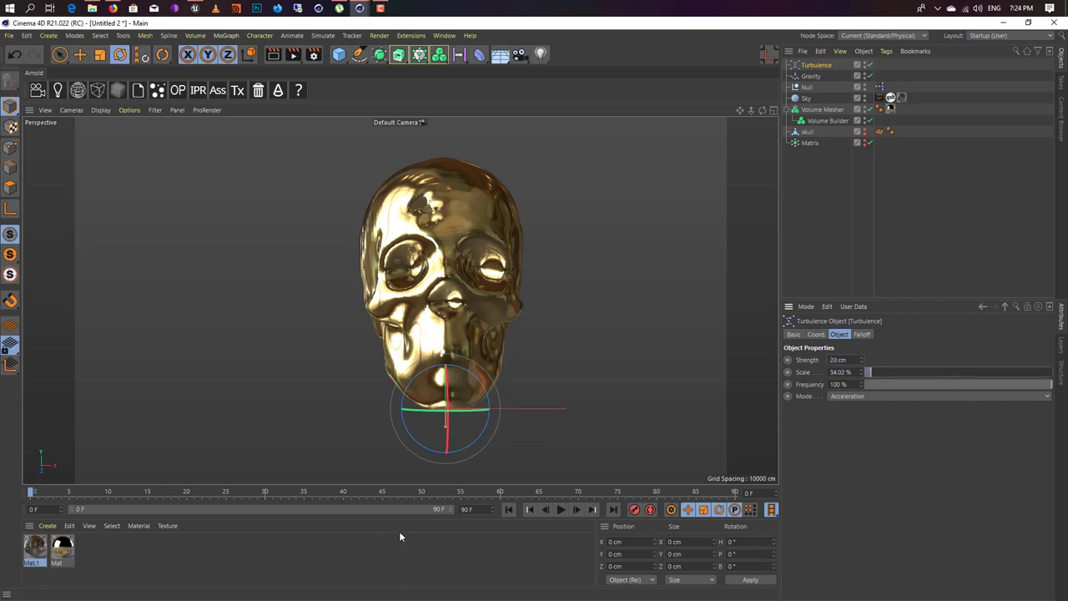
Add a Linear Field to the Gravity object's falloff and link the same field into the Turbulence object's falloff
{"action": "left_click", "coordinate": [810, 76]}
{"action": "left_click", "coordinate": [862, 335]}
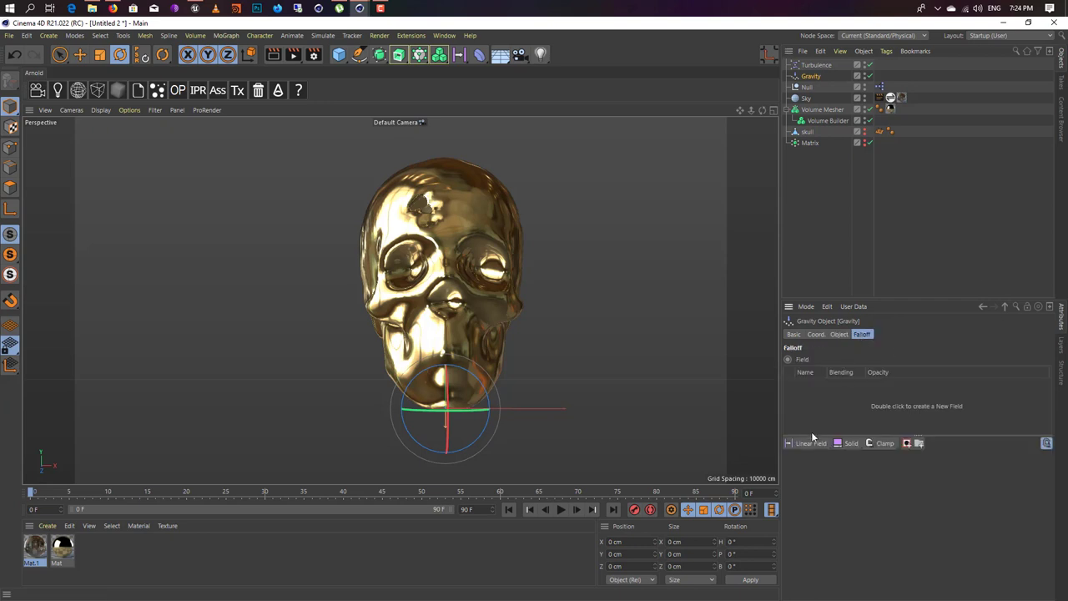
{"action": "left_click", "coordinate": [812, 443]}
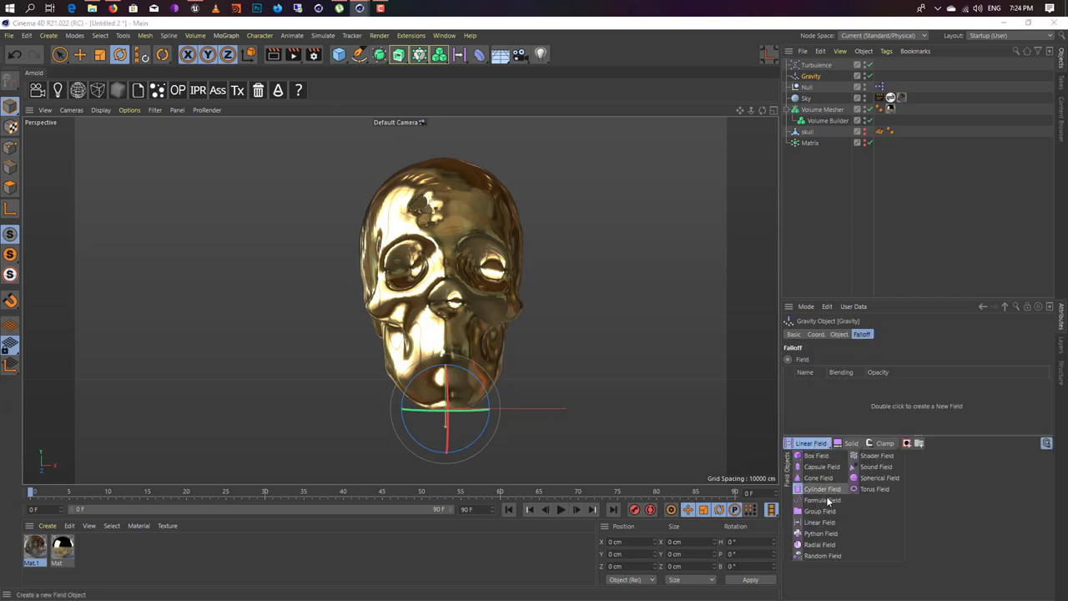
{"action": "left_click", "coordinate": [819, 522]}
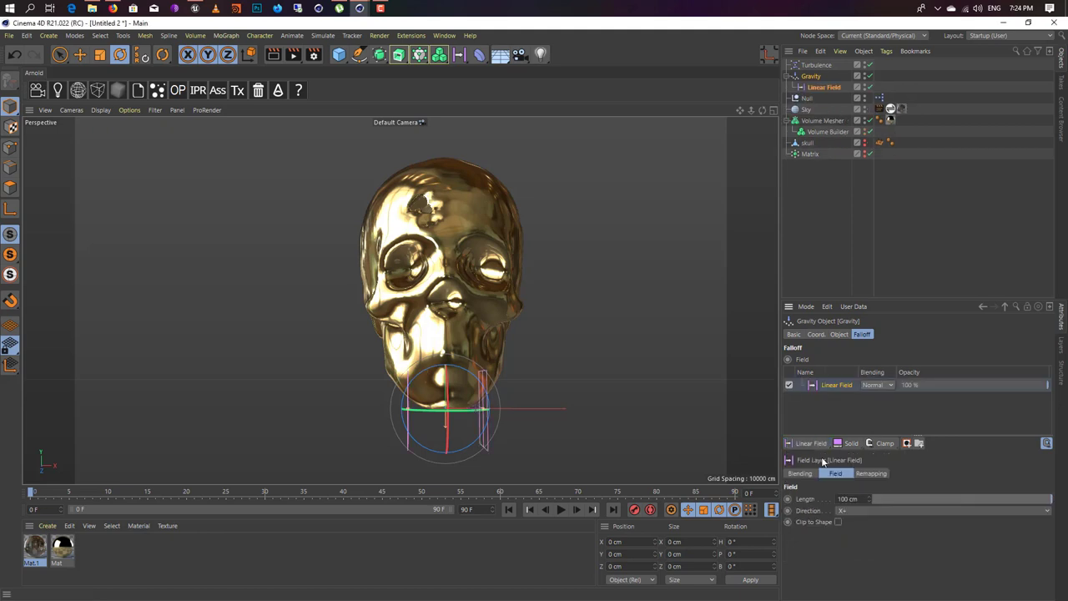
{"action": "left_click", "coordinate": [816, 65]}
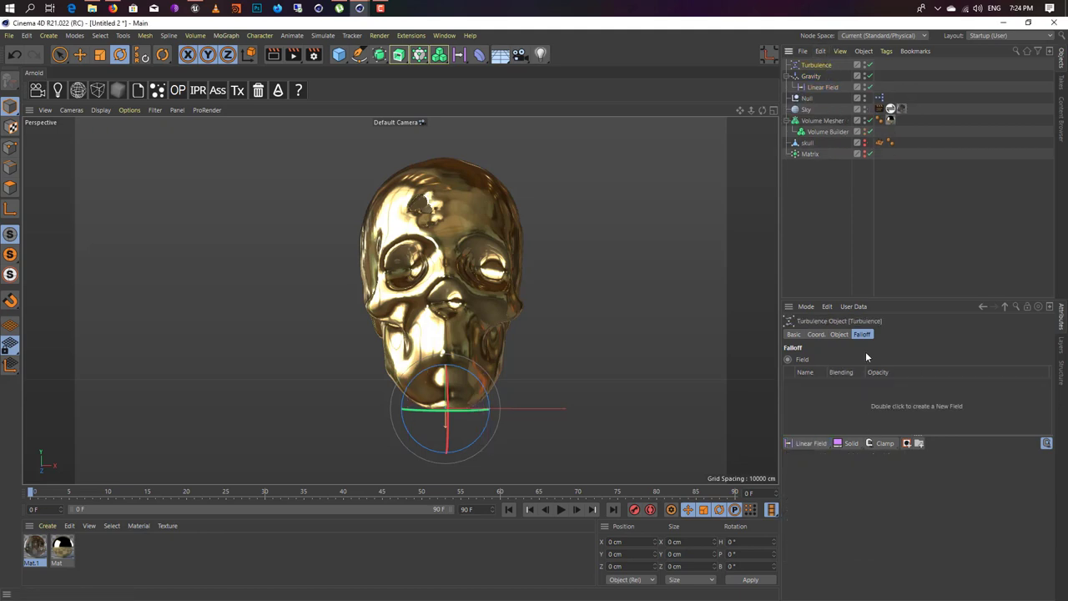
{"action": "left_click_drag", "start_coordinate": [805, 87], "coordinate": [819, 413]}
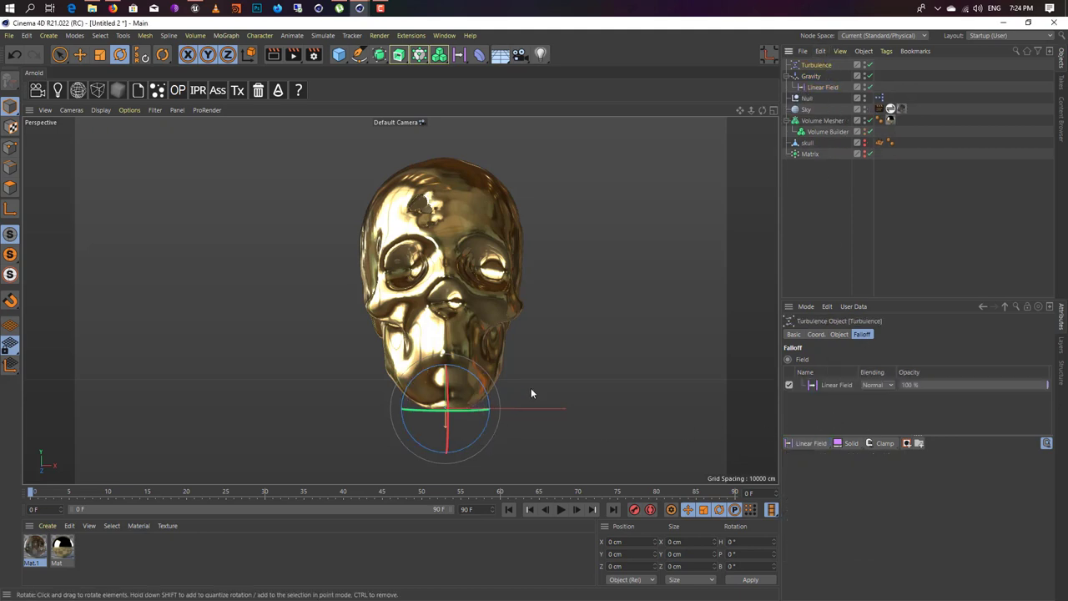
Move the Linear Field beside the skull to about X 545 cm, Y 300 cm, and shorten its length to about 14.7 cm
{"action": "key", "text": "e"}
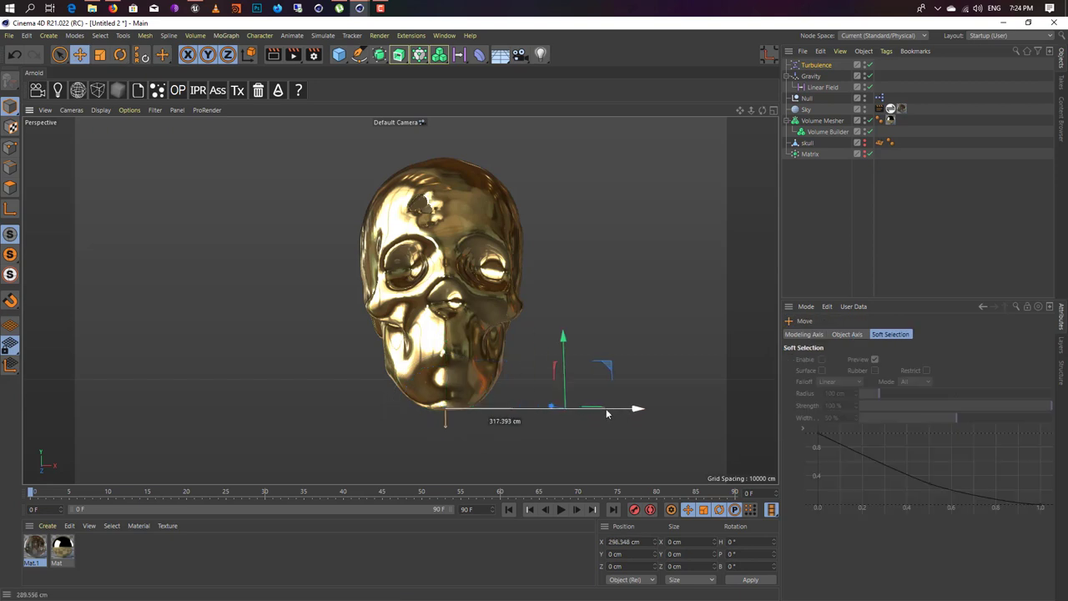
{"action": "left_click", "coordinate": [812, 88]}
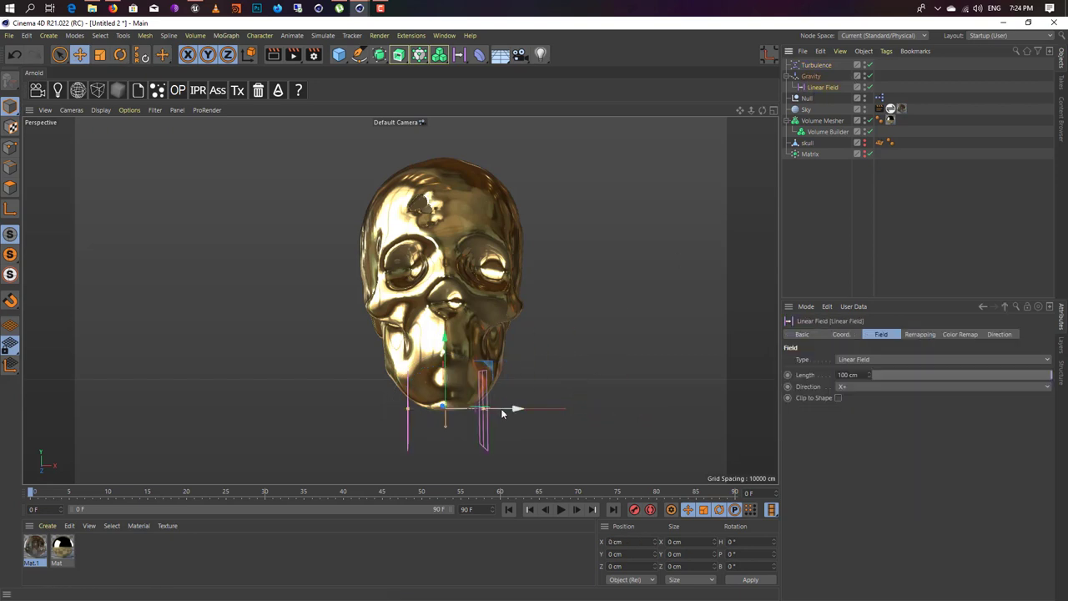
{"action": "left_click_drag", "start_coordinate": [510, 410], "coordinate": [692, 409]}
{"action": "left_click_drag", "start_coordinate": [635, 349], "coordinate": [666, 123]}
{"action": "left_click_drag", "start_coordinate": [675, 185], "coordinate": [647, 185]}
{"action": "left_click_drag", "start_coordinate": [642, 141], "coordinate": [644, 242]}
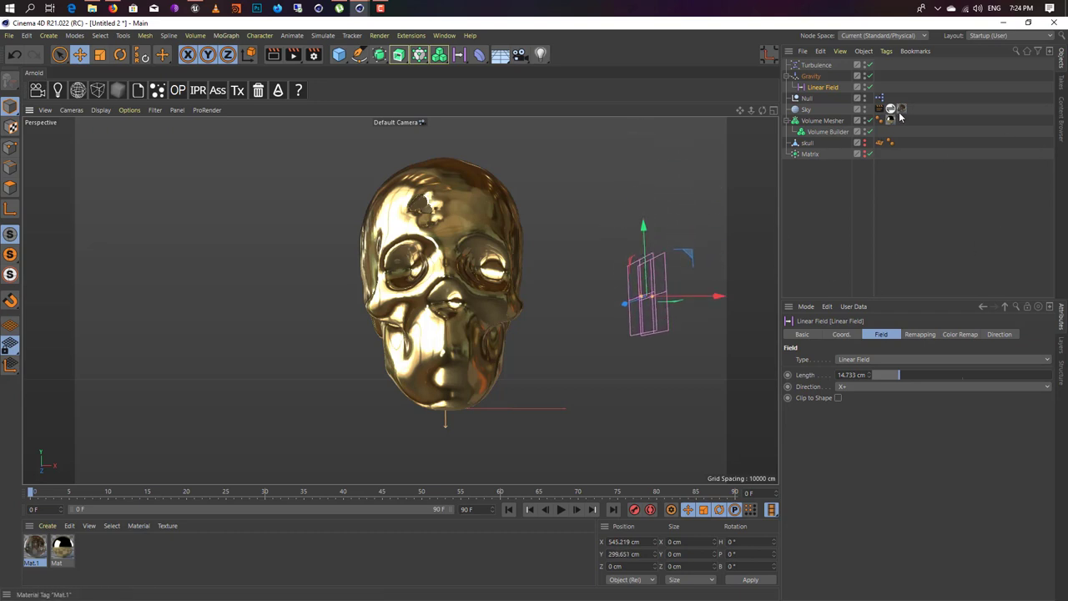
Scale the Linear Field to about 4.38 in Y and enlarge it in Z so it spans the skull
{"action": "left_click", "coordinate": [840, 334]}
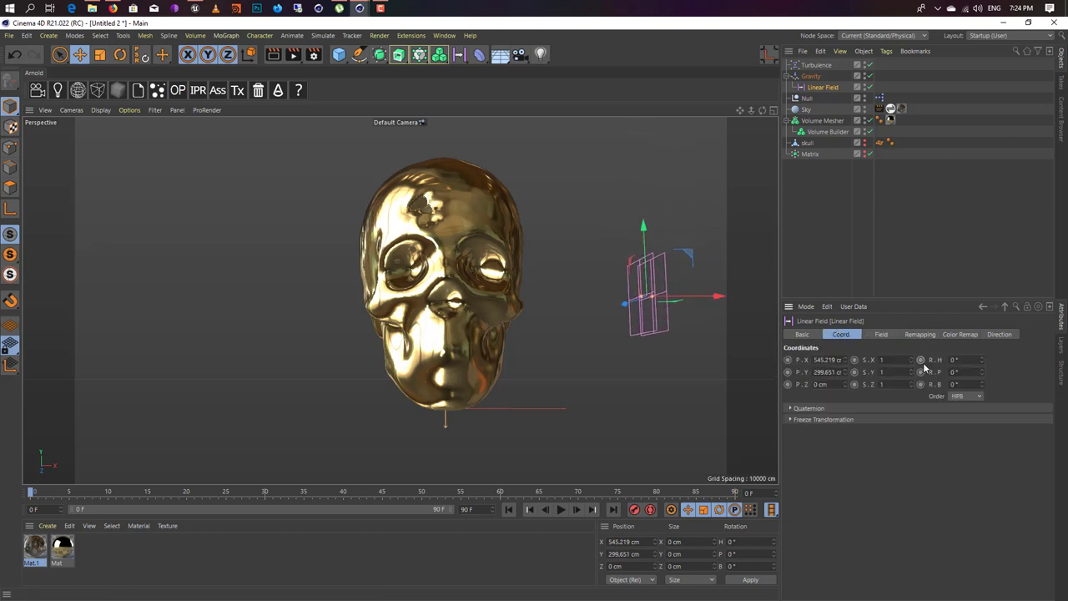
{"action": "left_click_drag", "start_coordinate": [912, 361], "coordinate": [972, 364]}
{"action": "key", "text": "ctrl+z"}
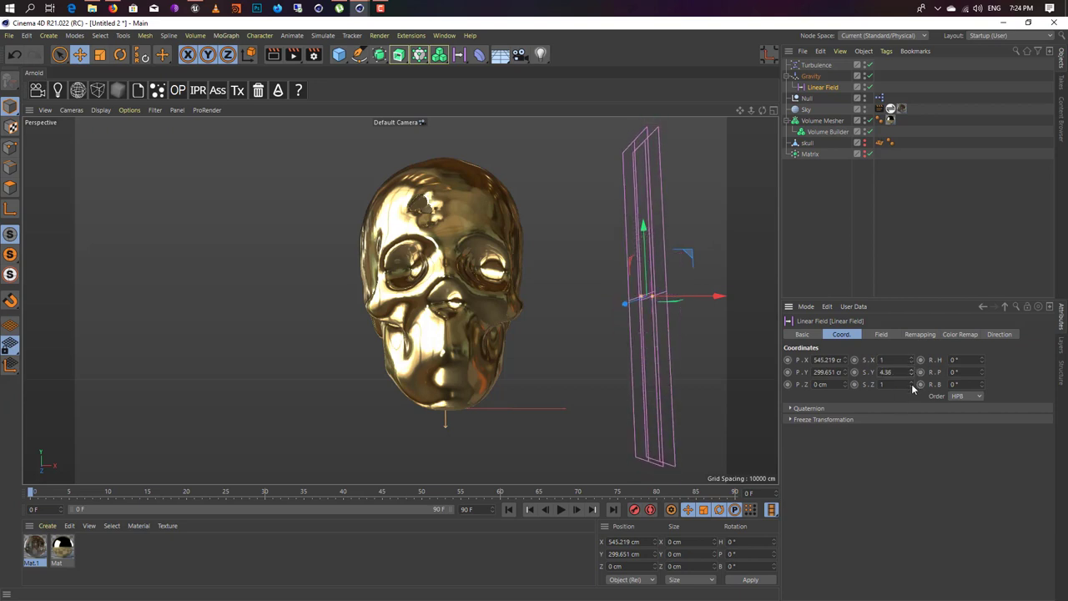
{"action": "mouse_move", "coordinate": [913, 385]}
{"action": "left_mouse_down"}
{"action": "mouse_move", "coordinate": [959, 378]}
{"action": "mouse_move", "coordinate": [911, 388]}
{"action": "left_mouse_up"}
{"action": "mouse_move", "coordinate": [624, 361]}
{"action": "left_mouse_down", "text": "alt"}
{"action": "mouse_move", "coordinate": [494, 367]}
{"action": "mouse_move", "coordinate": [597, 356]}
{"action": "mouse_move", "coordinate": [630, 372]}
{"action": "left_mouse_up", "text": "alt"}
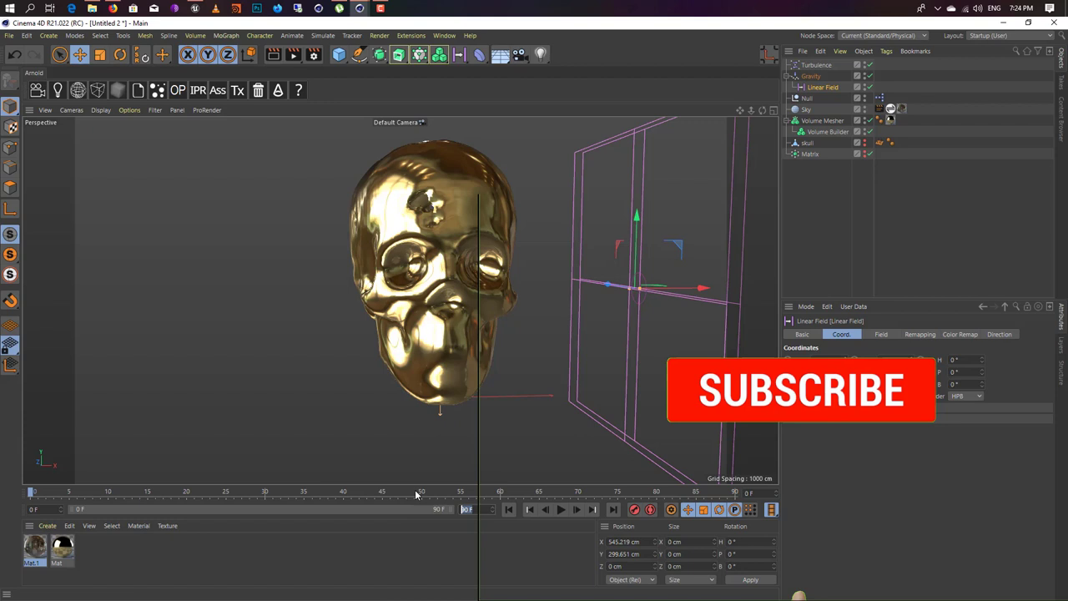
Set the project's end frame to 1000 and extend the preview range to the full 1000 frames
{"action": "type", "text": "00"}
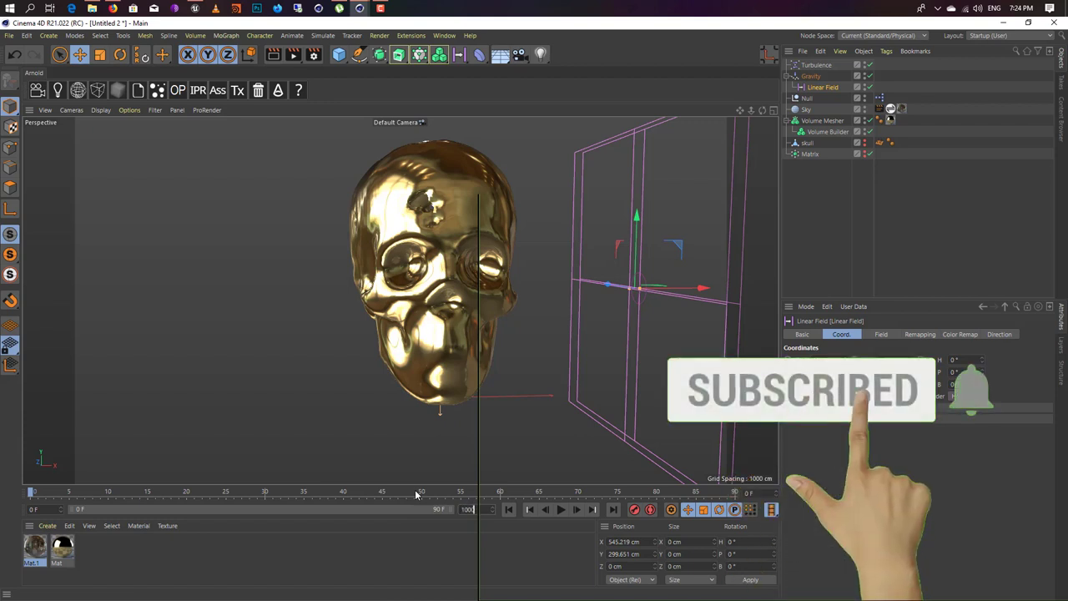
{"action": "key", "text": "Return"}
{"action": "left_click_drag", "start_coordinate": [113, 509], "coordinate": [492, 508]}
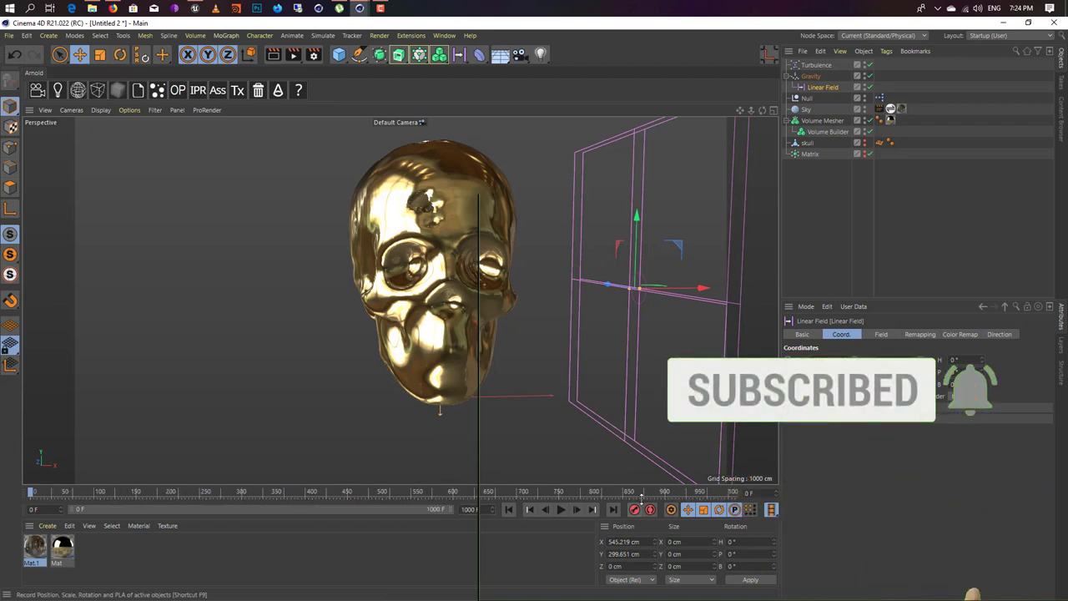
Play the simulation and move the Linear Field through the skull to about X -120 cm, and stop playback
{"action": "left_click", "coordinate": [561, 510]}
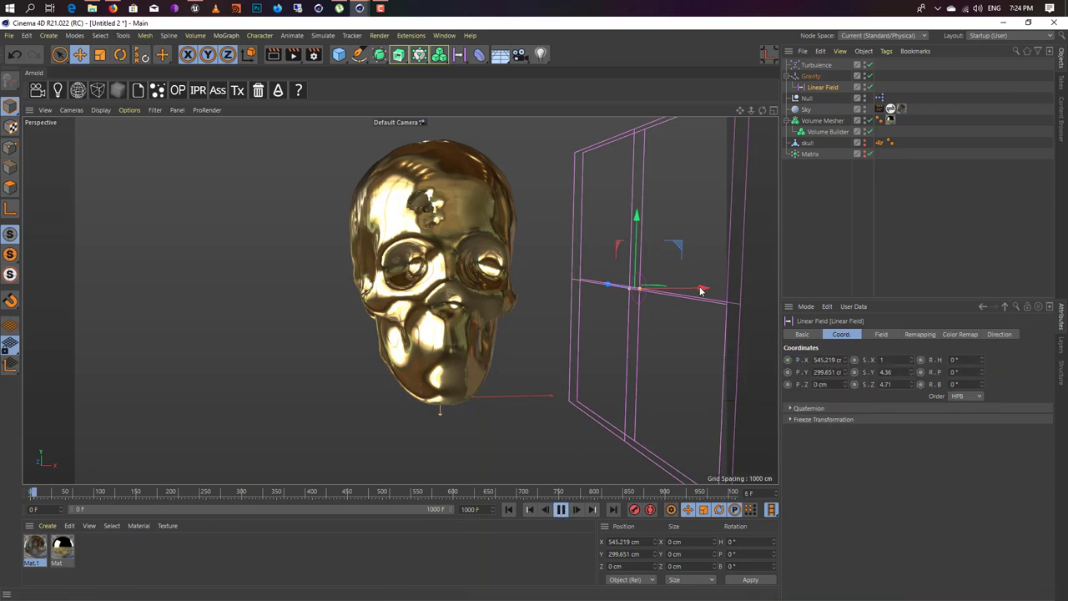
{"action": "left_click_drag", "start_coordinate": [701, 291], "coordinate": [422, 286]}
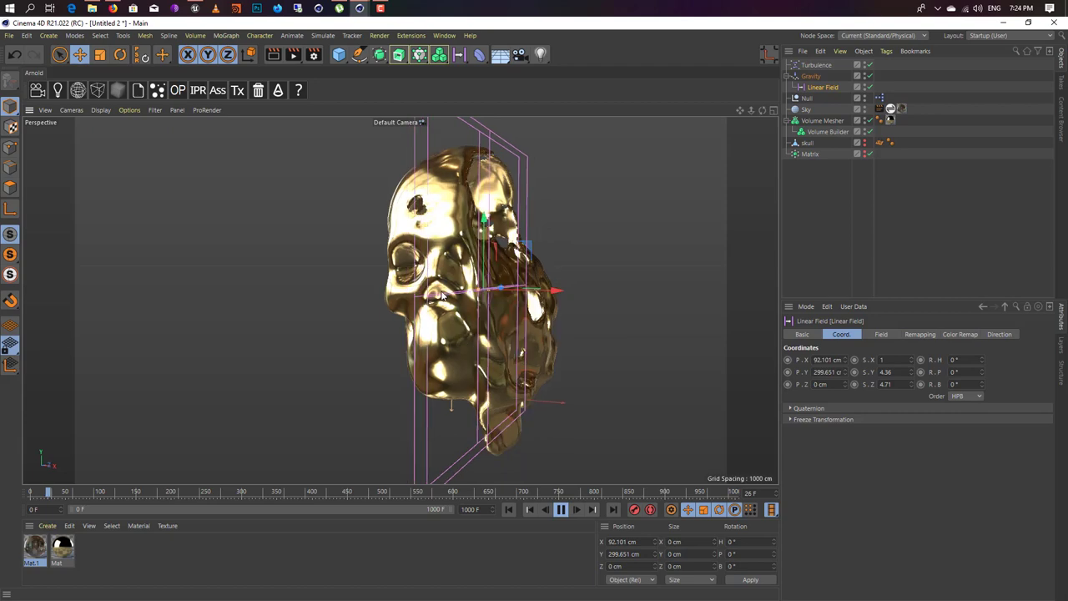
{"action": "left_click_drag", "start_coordinate": [411, 301], "coordinate": [402, 296], "text": "alt"}
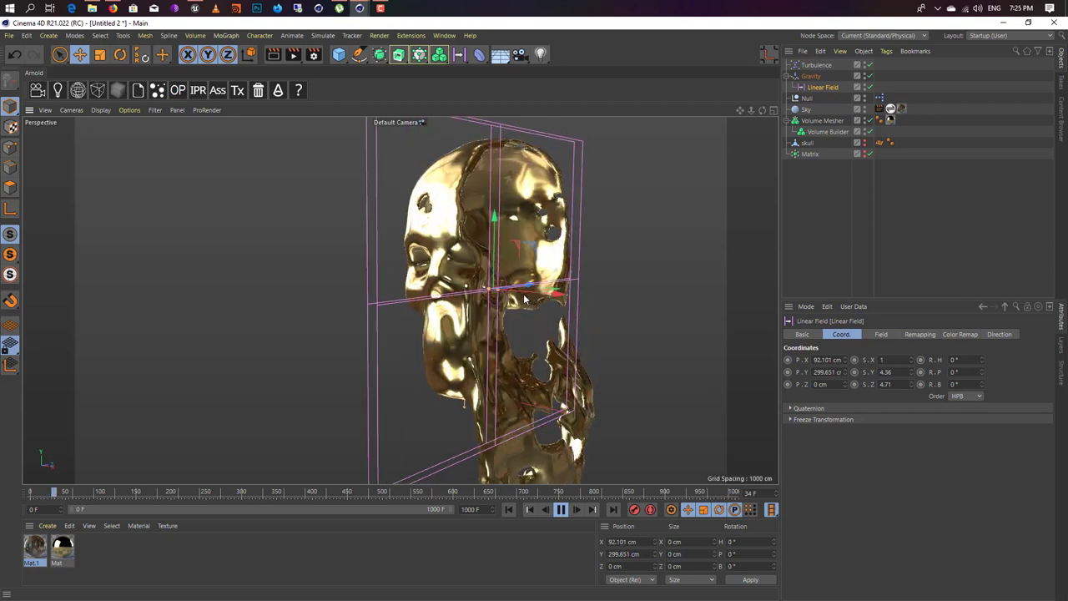
{"action": "left_click_drag", "start_coordinate": [527, 296], "coordinate": [484, 297]}
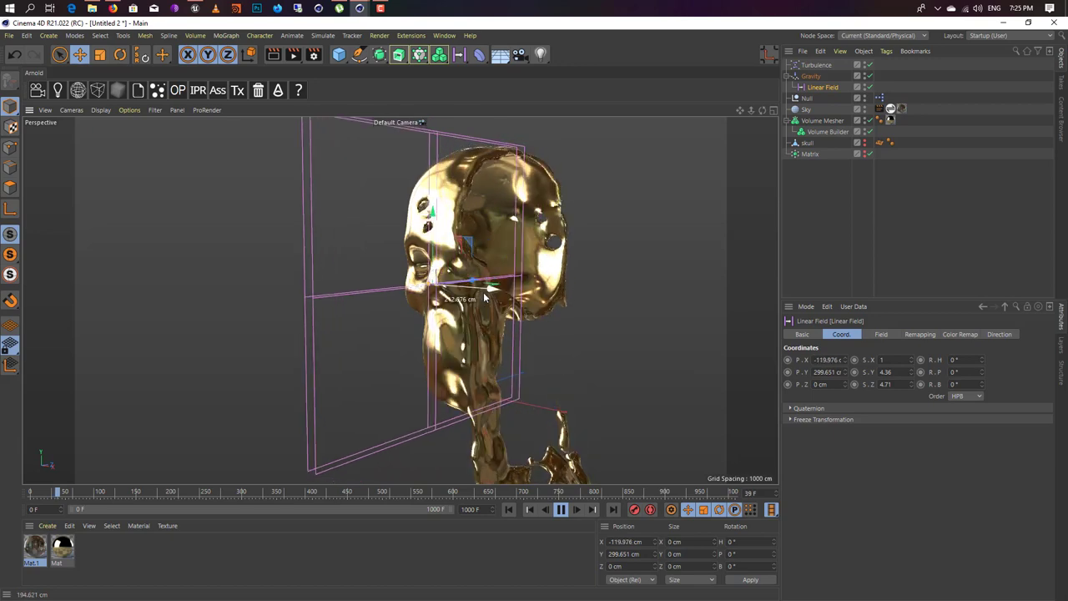
{"action": "left_click", "coordinate": [562, 509]}
Set the Gravity object's acceleration to 5000 cm
{"action": "left_click", "coordinate": [810, 76]}
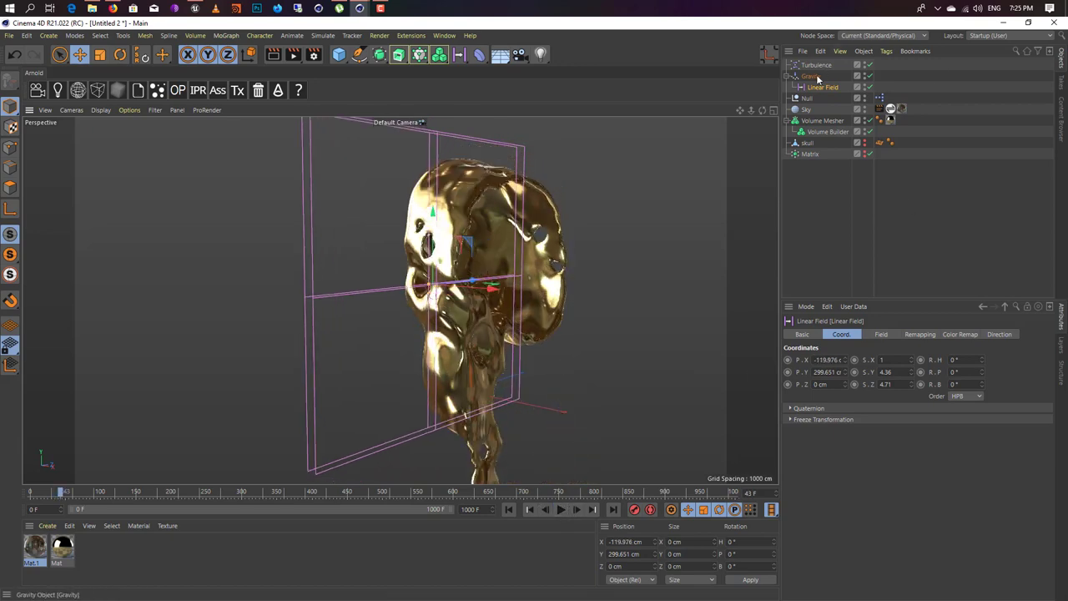
{"action": "left_click", "coordinate": [839, 334]}
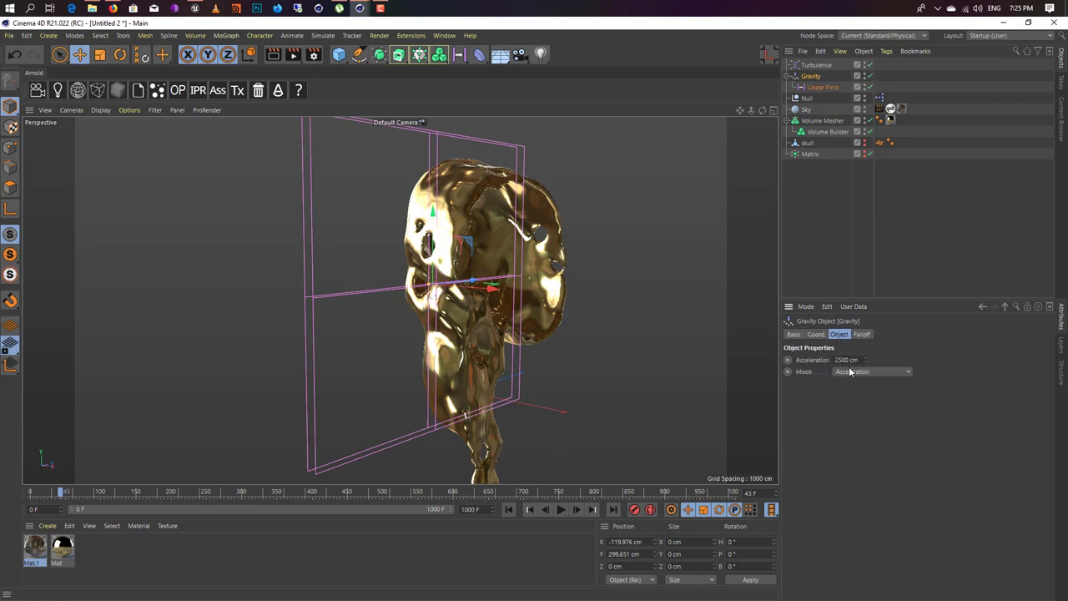
{"action": "left_click", "coordinate": [737, 363]}
{"action": "left_click", "coordinate": [819, 76]}
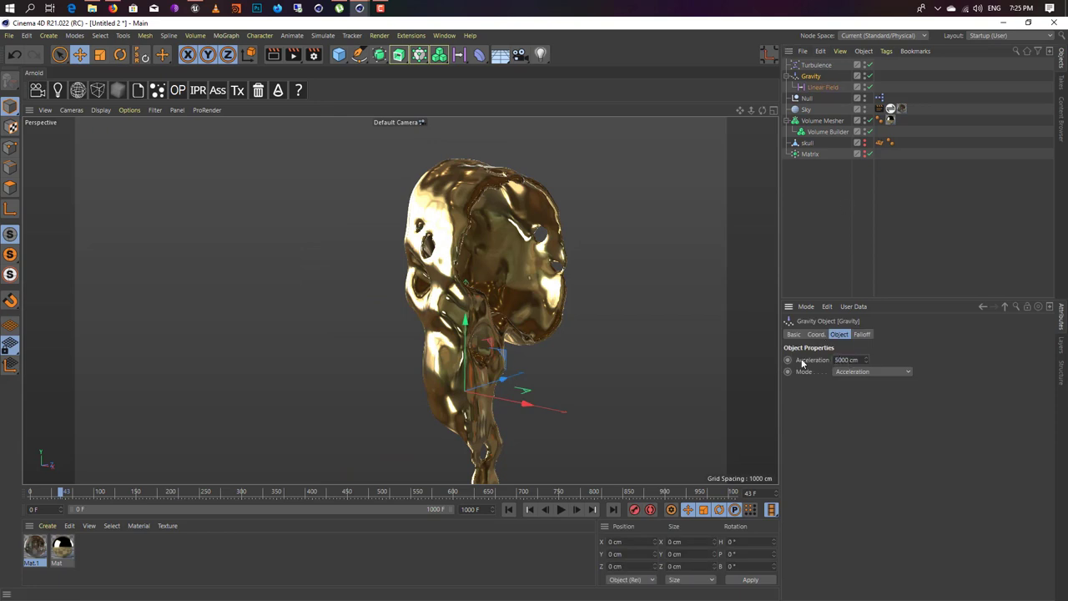
Replay the simulation from the first frame and move the Gravity object along X to about 441 cm
{"action": "left_click", "coordinate": [508, 510]}
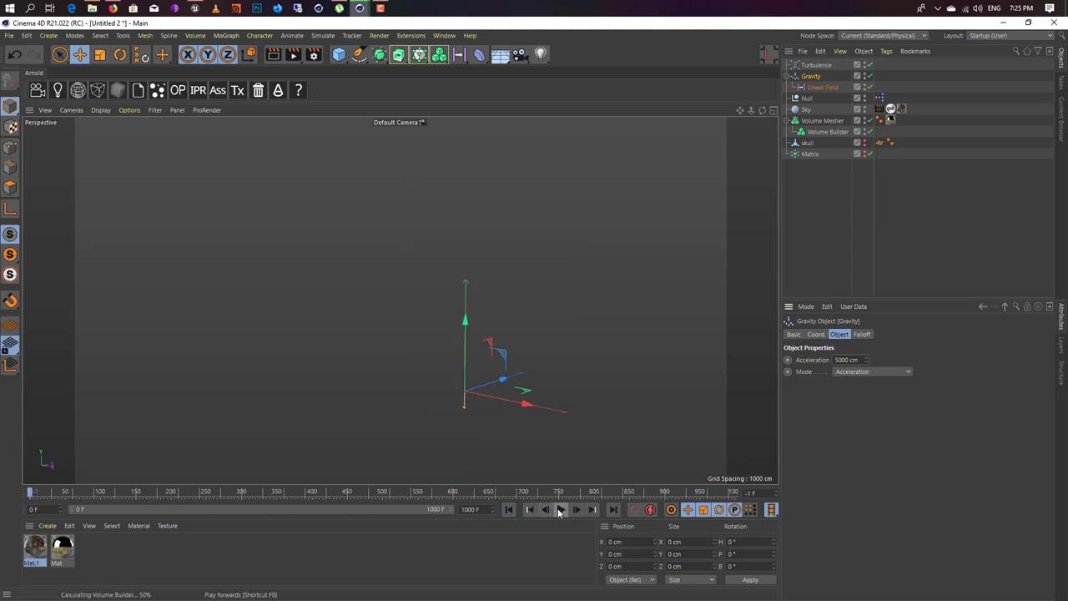
{"action": "left_click", "coordinate": [560, 510]}
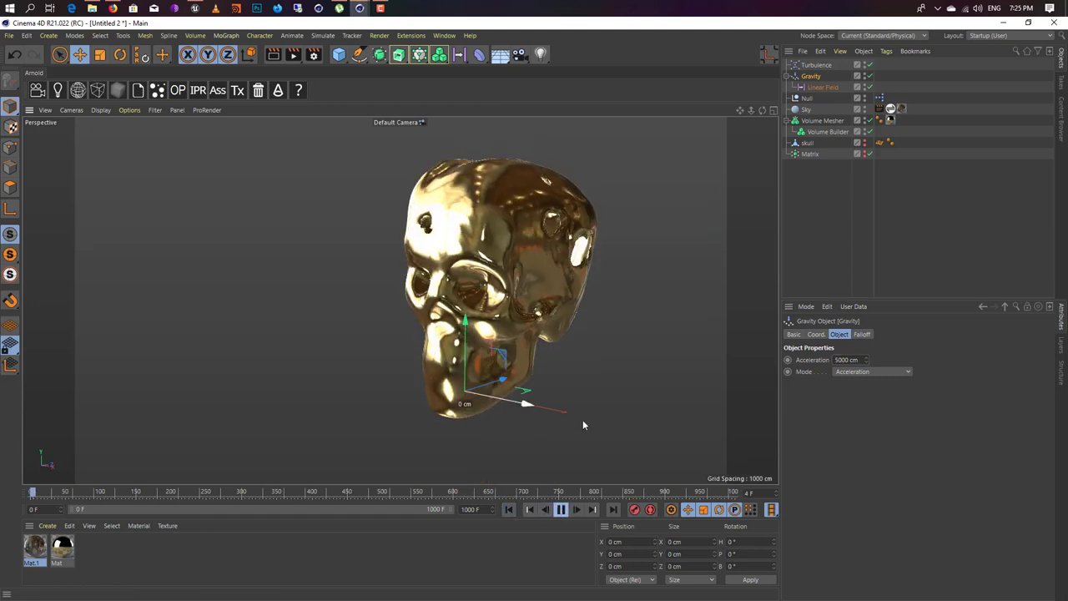
{"action": "left_click_drag", "start_coordinate": [583, 425], "coordinate": [732, 438]}
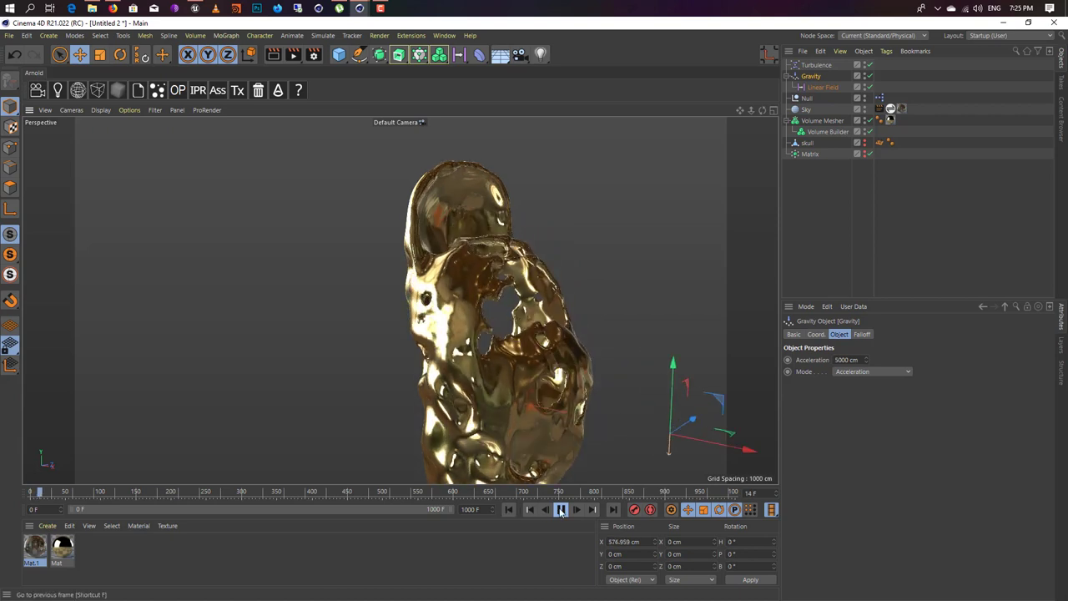
{"action": "left_click", "coordinate": [561, 510]}
{"action": "left_click", "coordinate": [508, 509]}
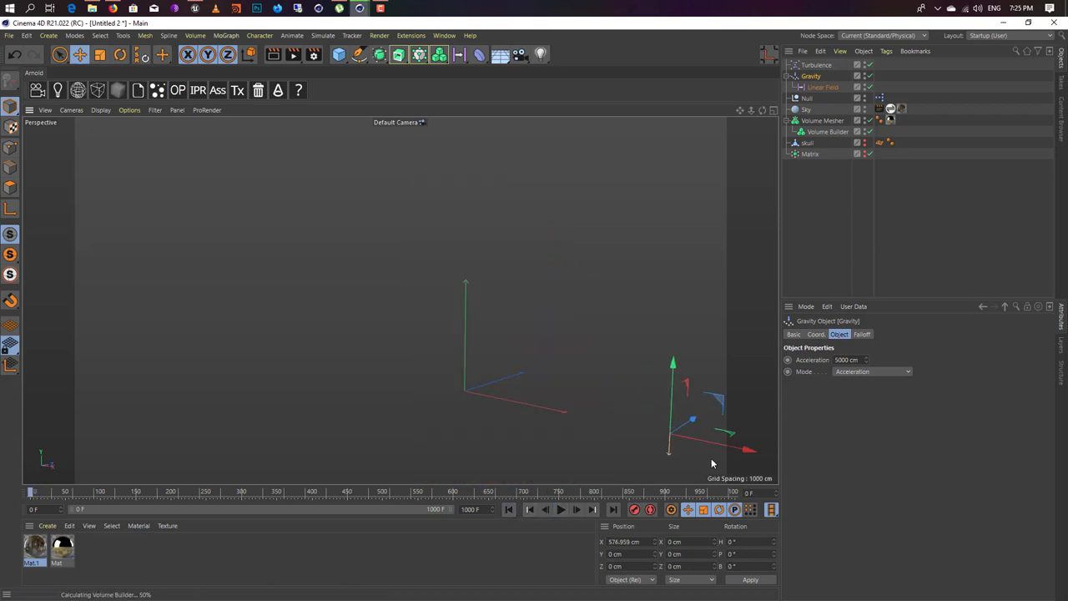
{"action": "left_click", "coordinate": [560, 510]}
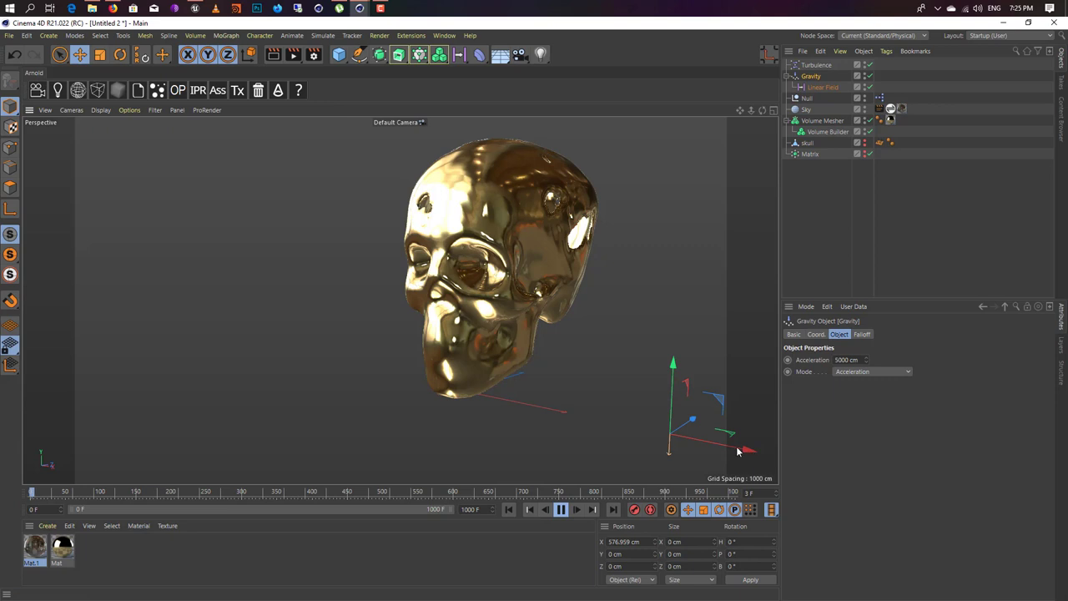
{"action": "left_click_drag", "start_coordinate": [738, 450], "coordinate": [683, 440]}
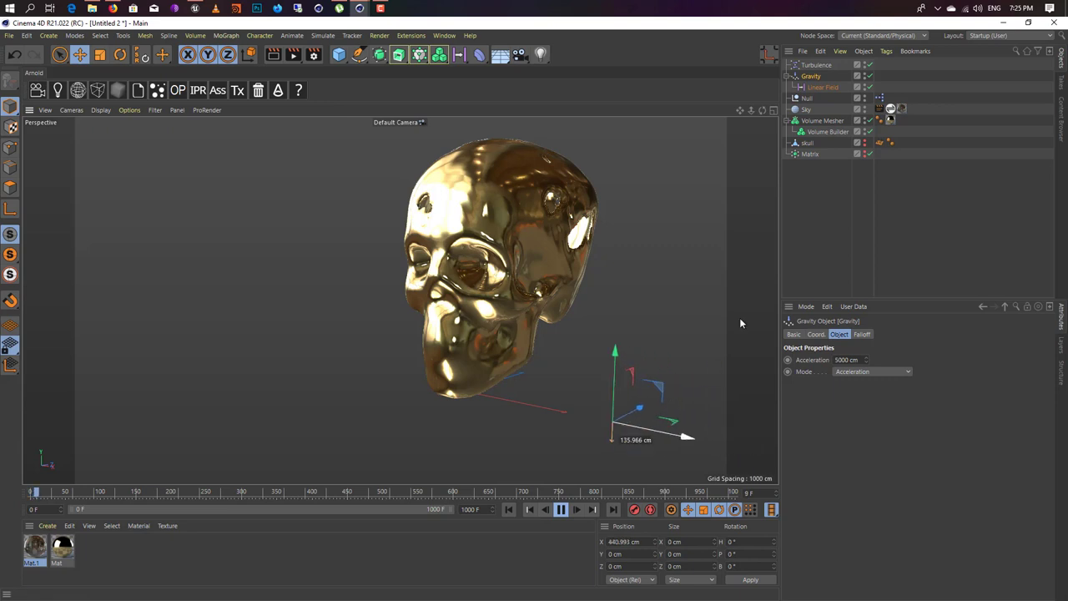
Move the Linear Field through the skull to about X -396 cm during playback, stop, and shift it to about Z -167 cm
{"action": "left_click", "coordinate": [824, 87]}
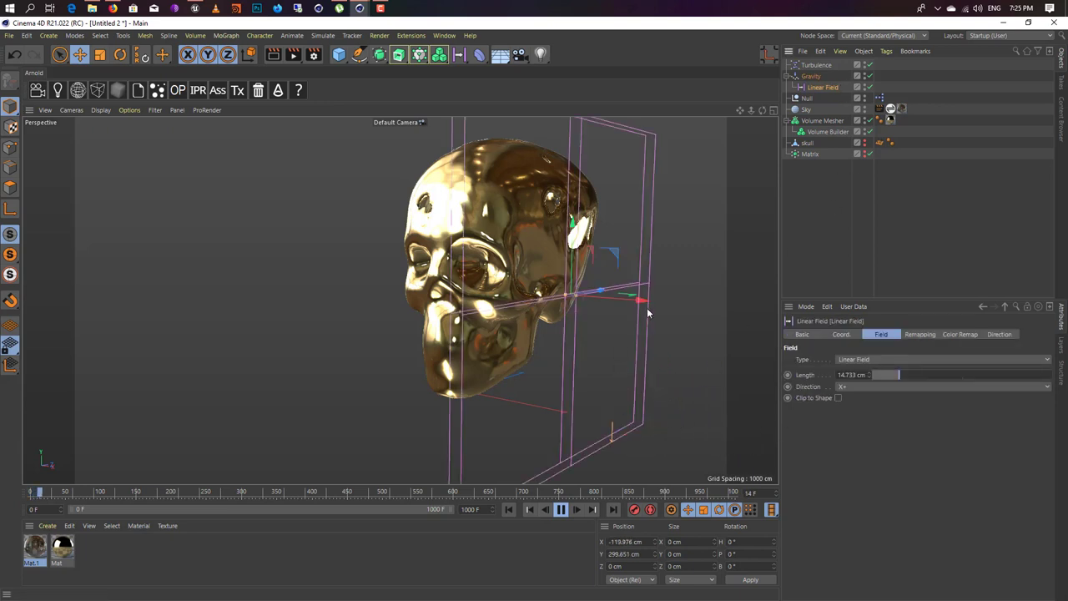
{"action": "left_click_drag", "start_coordinate": [625, 304], "coordinate": [565, 281]}
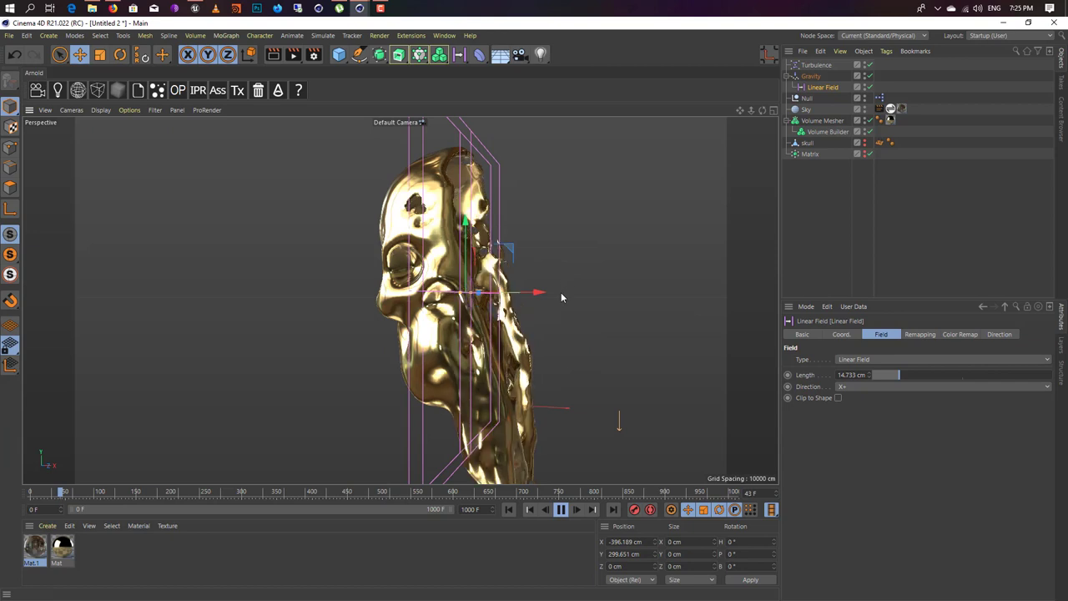
{"action": "left_click", "coordinate": [561, 509]}
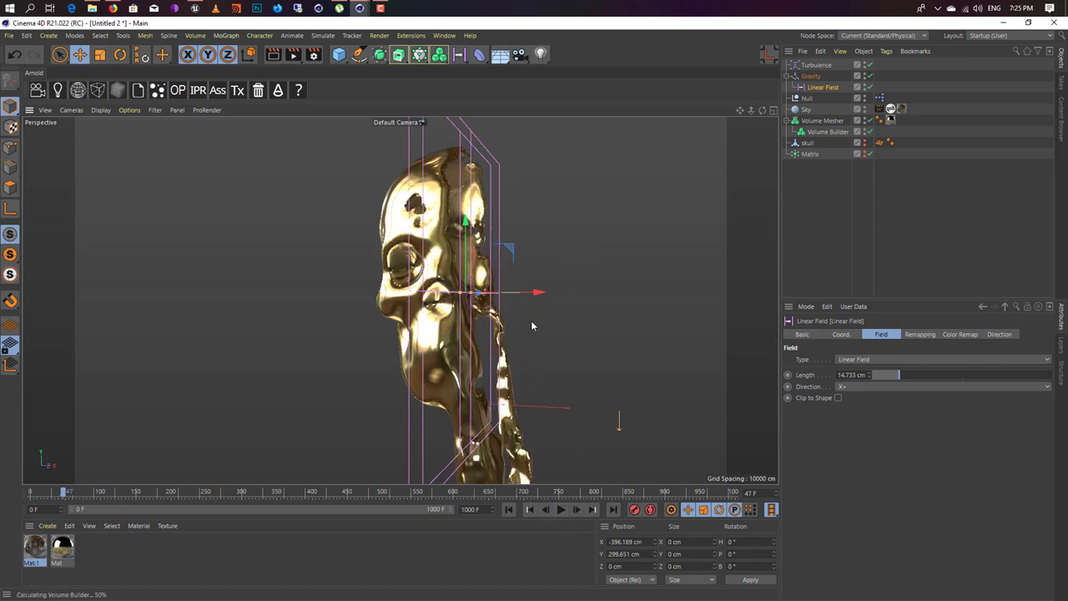
{"action": "left_click_drag", "start_coordinate": [411, 382], "coordinate": [402, 382], "text": "alt"}
{"action": "left_click_drag", "start_coordinate": [523, 321], "coordinate": [569, 388]}
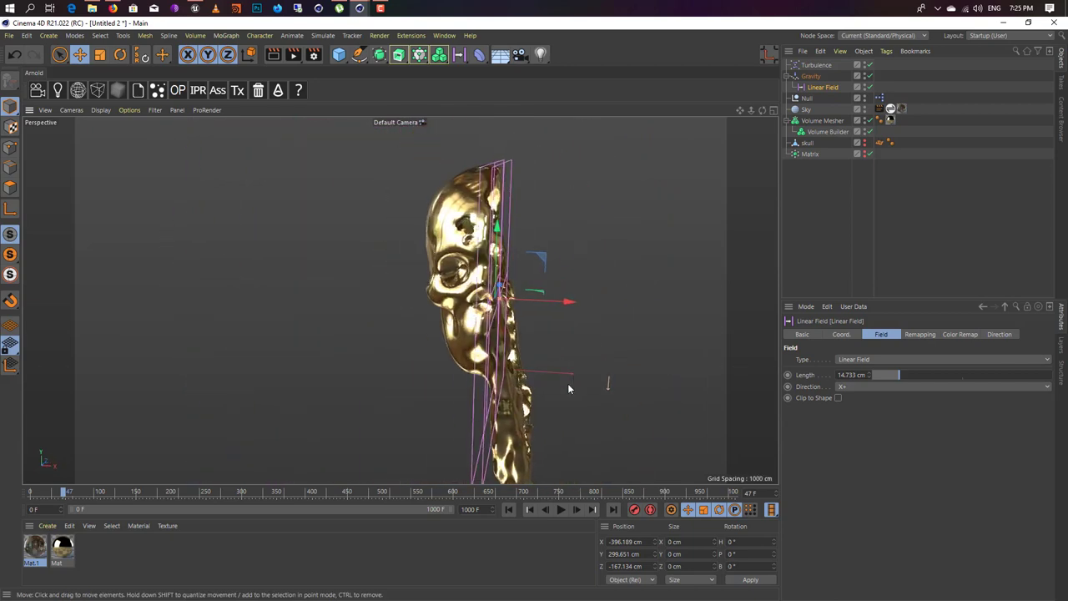
Keyframe the Linear Field's position from about X 23 cm at frame 0 to about X -966 cm at frame 113
{"action": "left_click", "coordinate": [508, 509]}
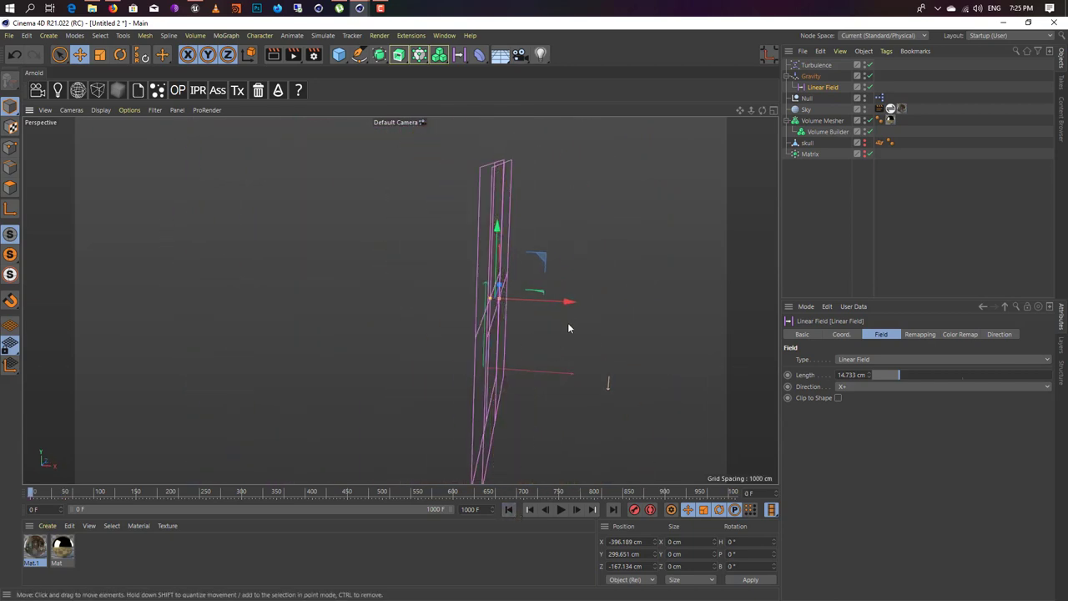
{"action": "left_click_drag", "start_coordinate": [570, 301], "coordinate": [707, 302]}
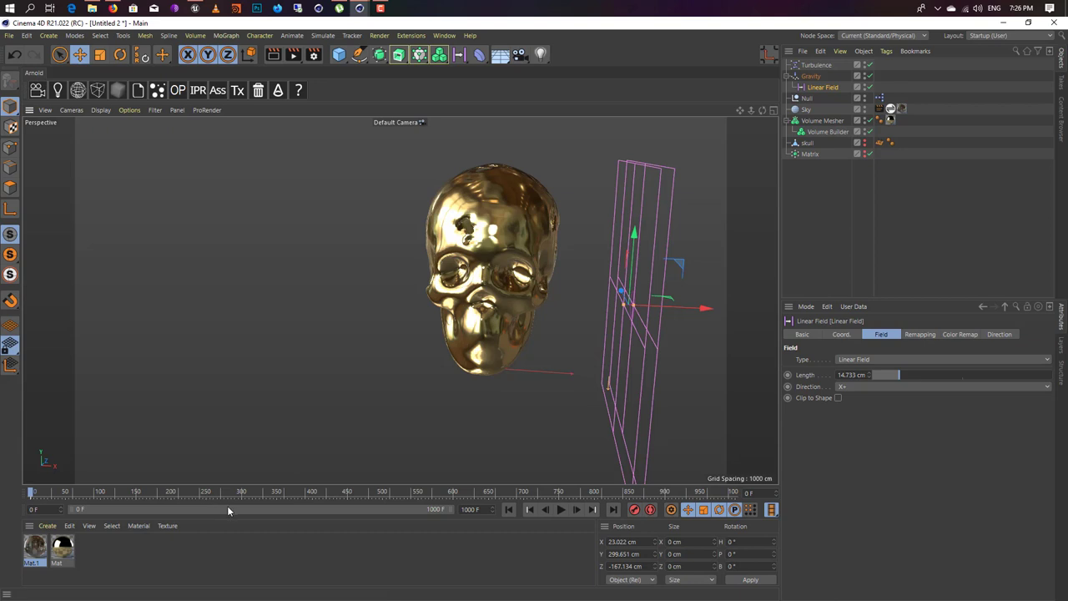
{"action": "left_click", "coordinate": [109, 492]}
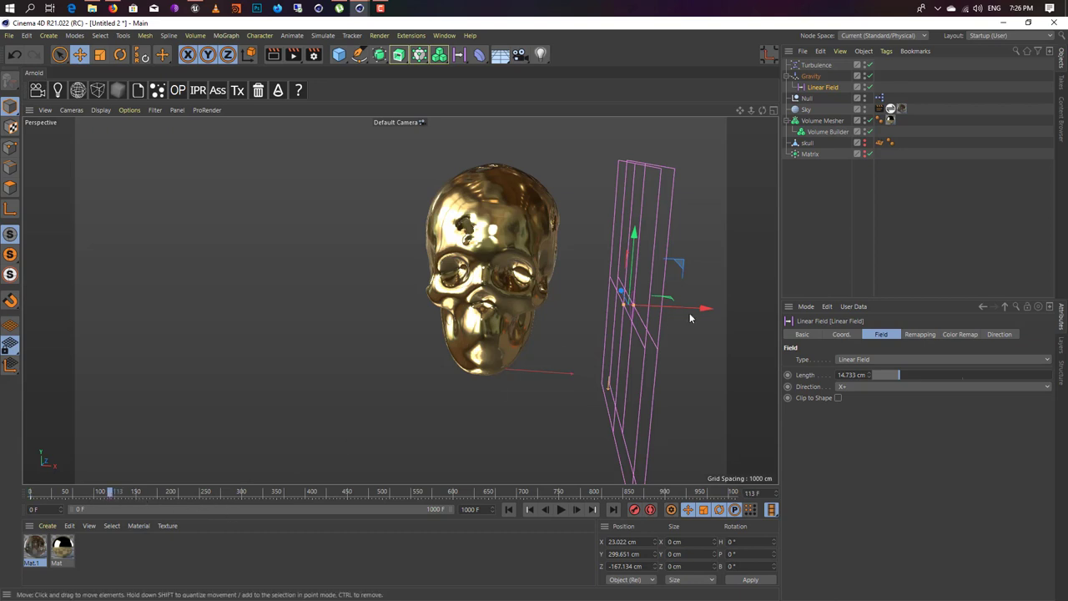
{"action": "left_click_drag", "start_coordinate": [689, 313], "coordinate": [399, 310]}
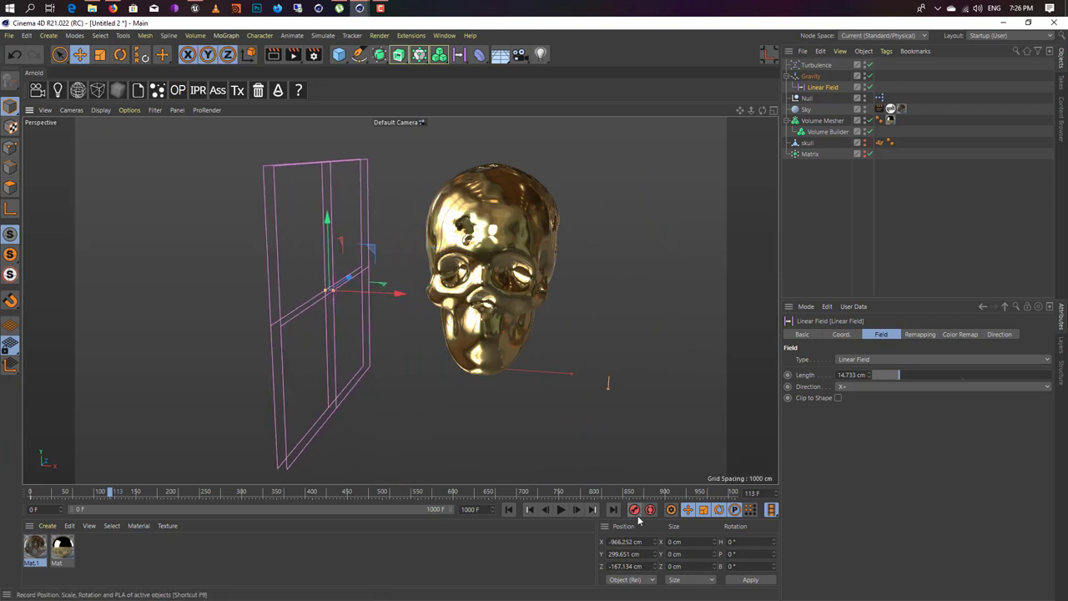
{"action": "left_click", "coordinate": [637, 515]}
{"action": "left_click", "coordinate": [509, 511]}
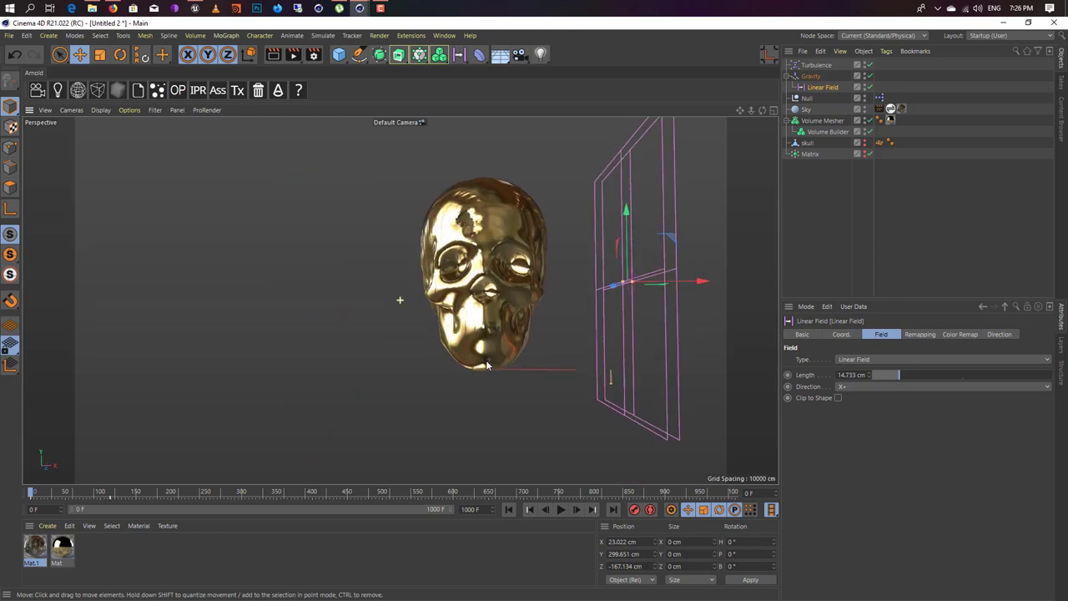
Add a Cache Layer above the SDF Smooth layer in the Volume Builder
{"action": "scroll", "coordinate": [556, 275], "scroll_direction": "up", "scroll_amount": 4}
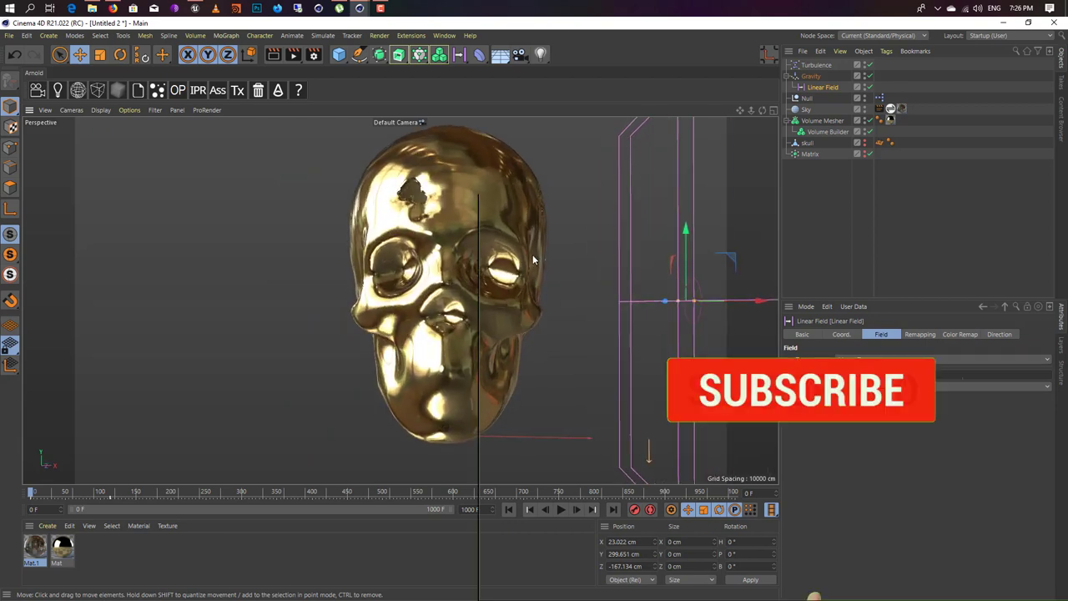
{"action": "middle_click_drag", "start_coordinate": [533, 259], "coordinate": [530, 276], "text": "alt"}
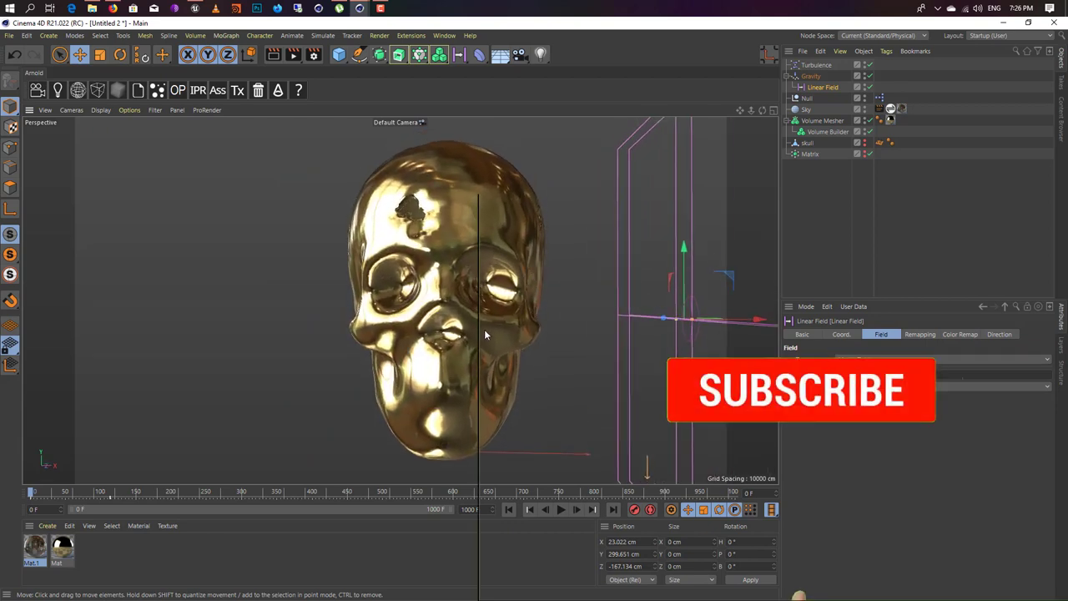
{"action": "left_click", "coordinate": [823, 132]}
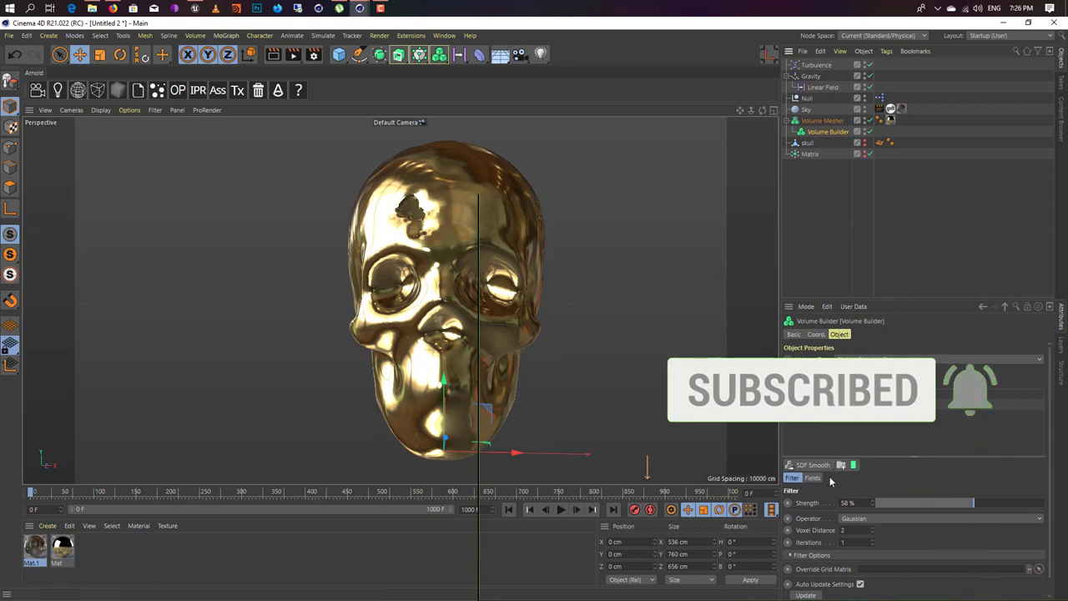
{"action": "left_click", "coordinate": [853, 465]}
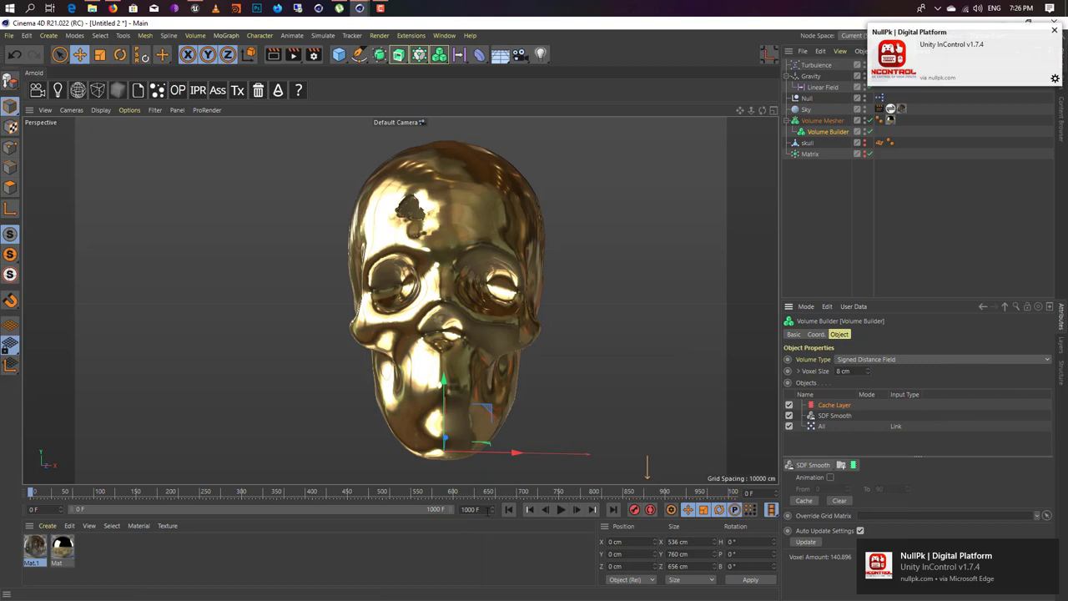
Shorten the project's end frame to 113
{"action": "left_click_drag", "start_coordinate": [487, 511], "coordinate": [267, 513]}
{"action": "type", "text": "113"}
{"action": "key", "text": "Return"}
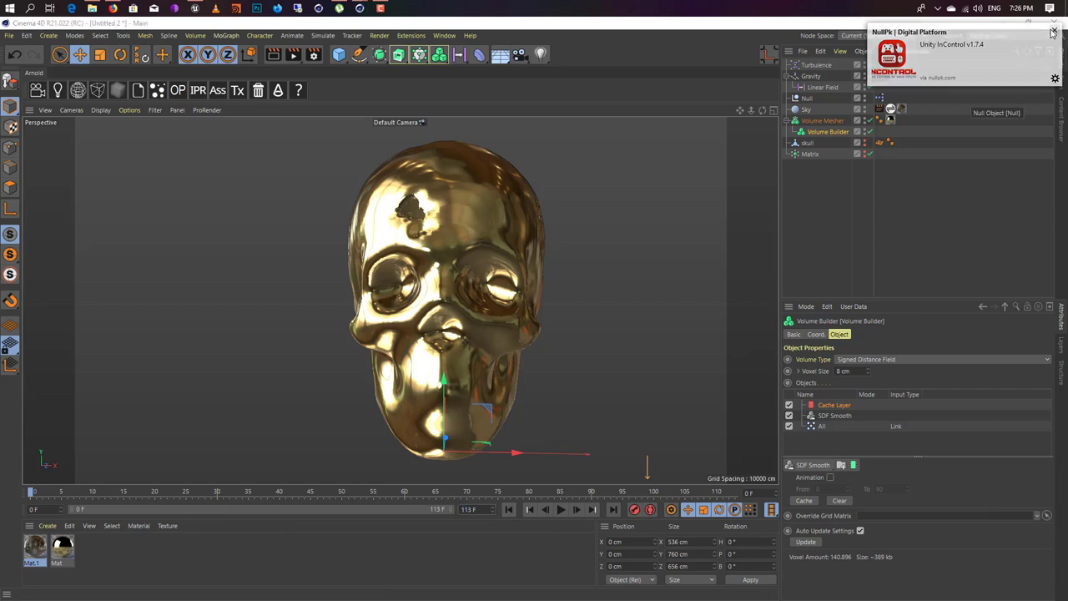
Enable animation on the Cache Layer for frames 0 to 113 and cache the volume
{"action": "left_click", "coordinate": [797, 353]}
{"action": "left_click", "coordinate": [830, 477]}
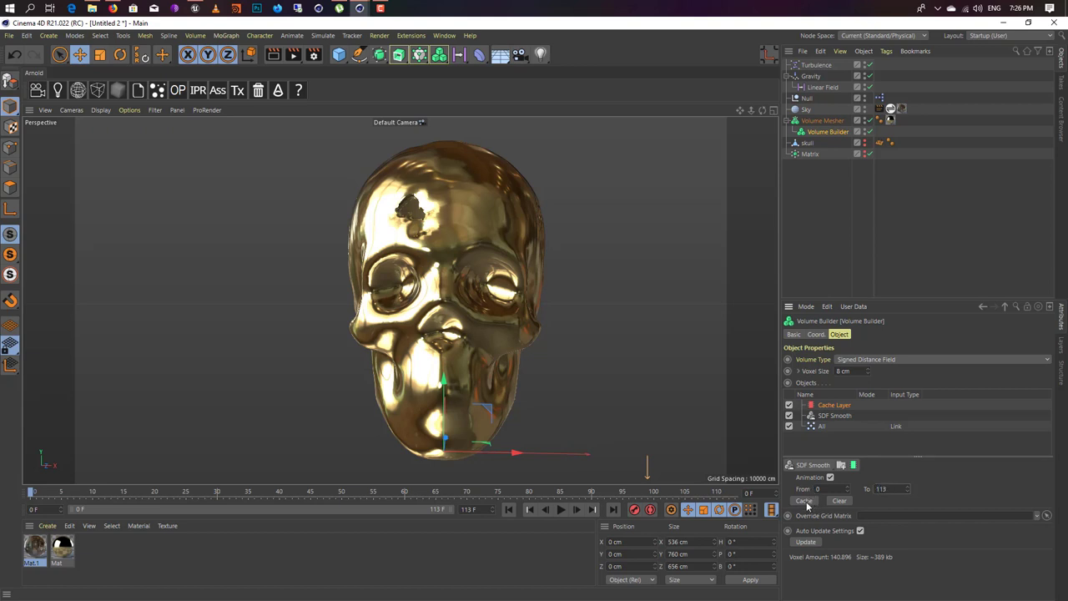
{"action": "left_click", "coordinate": [803, 501]}
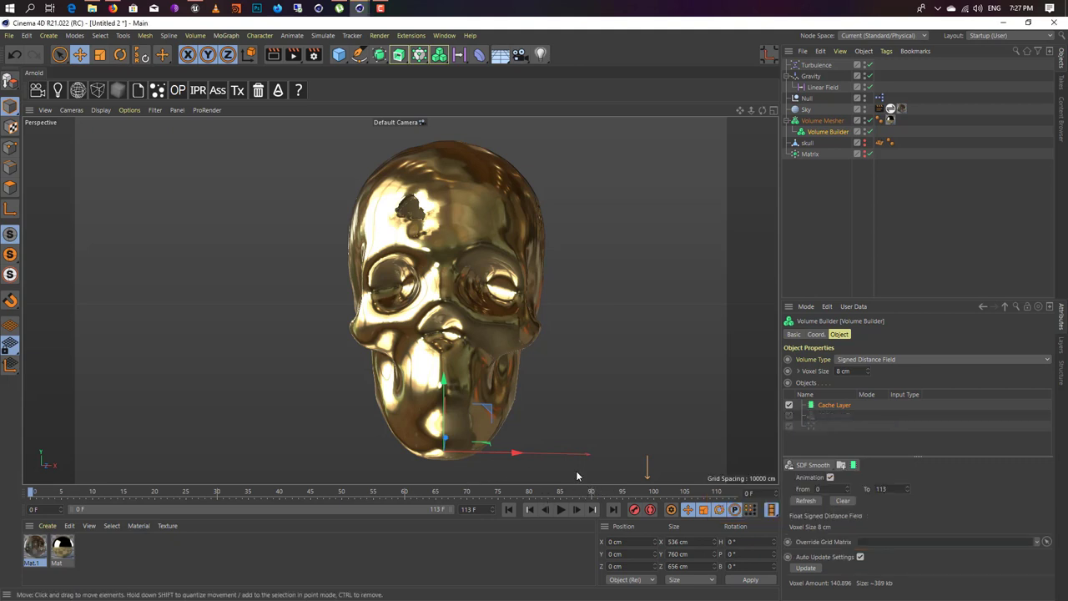
Play back the cached melting animation, pausing partway to examine the skull's front, side and hollow interior
{"action": "left_click", "coordinate": [560, 511]}
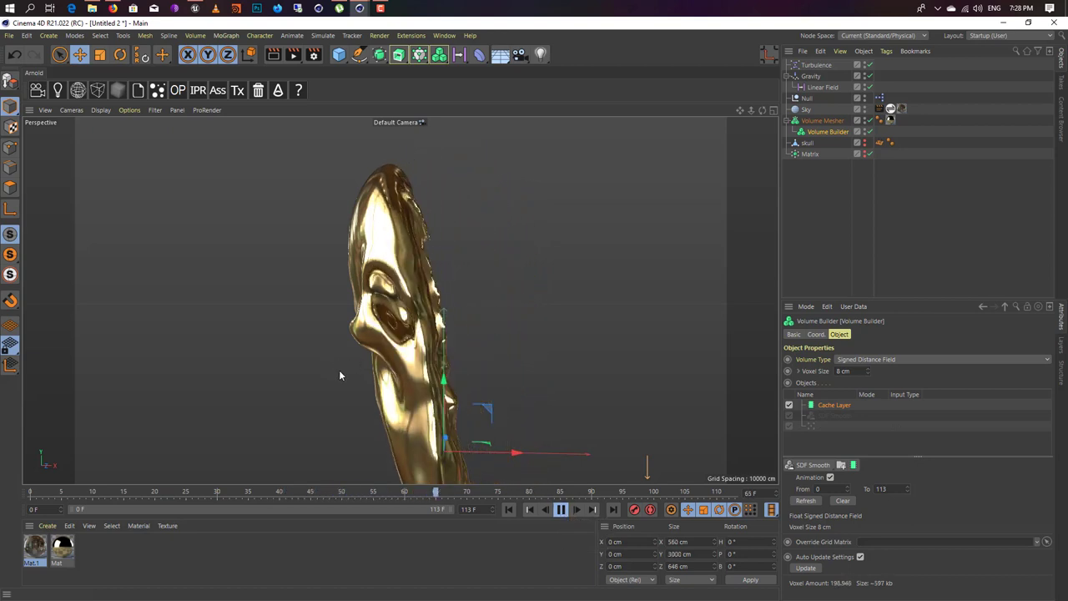
{"action": "left_click", "coordinate": [509, 510]}
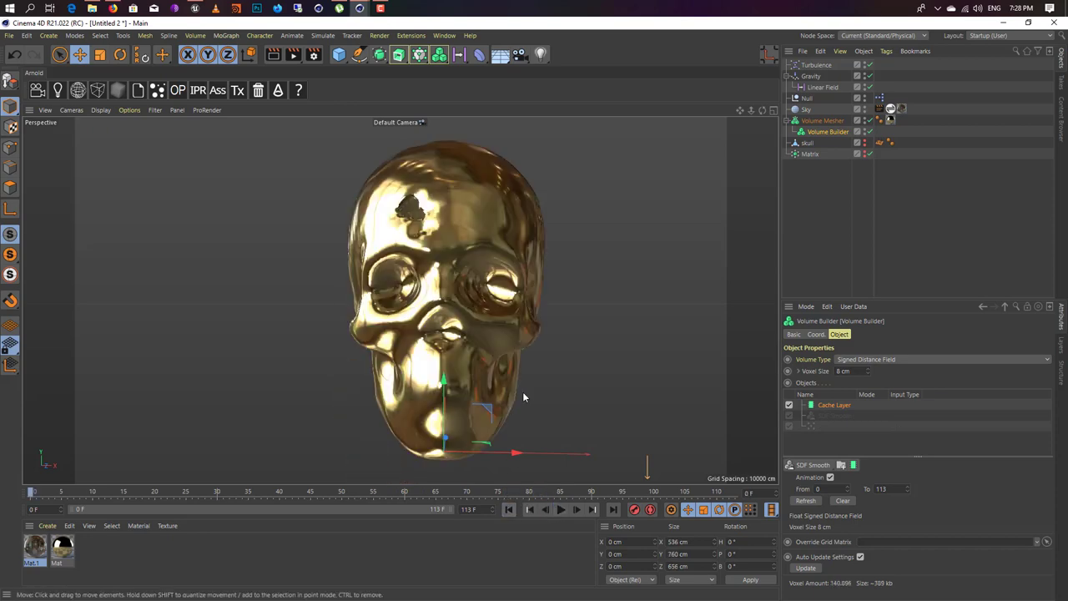
{"action": "left_click_drag", "start_coordinate": [522, 396], "coordinate": [467, 392], "text": "alt"}
{"action": "right_click_drag", "start_coordinate": [537, 341], "coordinate": [531, 317], "text": "alt"}
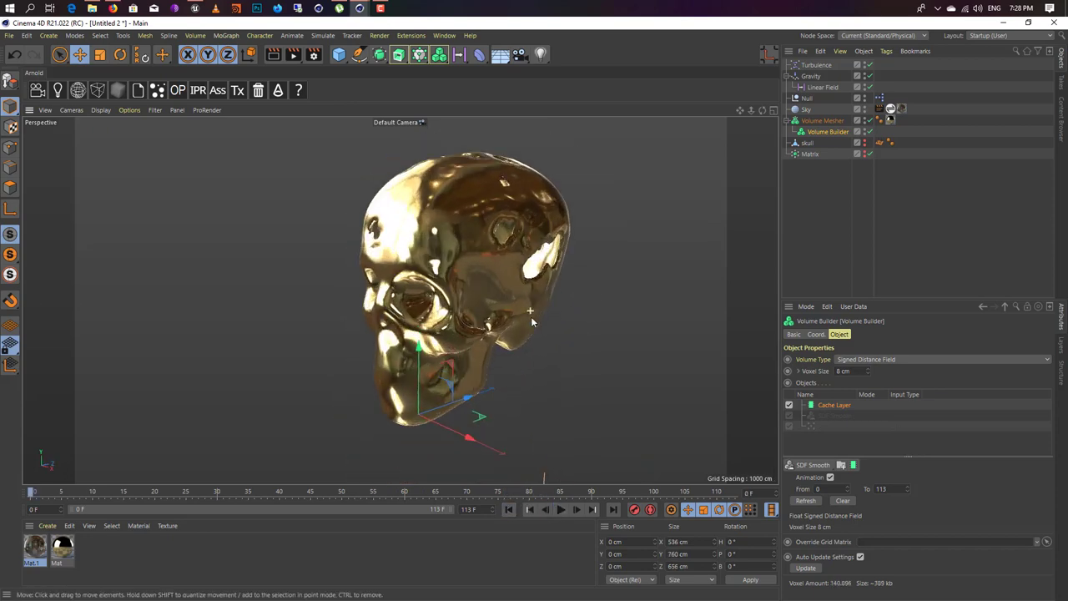
{"action": "left_click_drag", "start_coordinate": [530, 317], "coordinate": [510, 354], "text": "alt"}
{"action": "left_click", "coordinate": [561, 510]}
{"action": "left_click", "coordinate": [561, 509]}
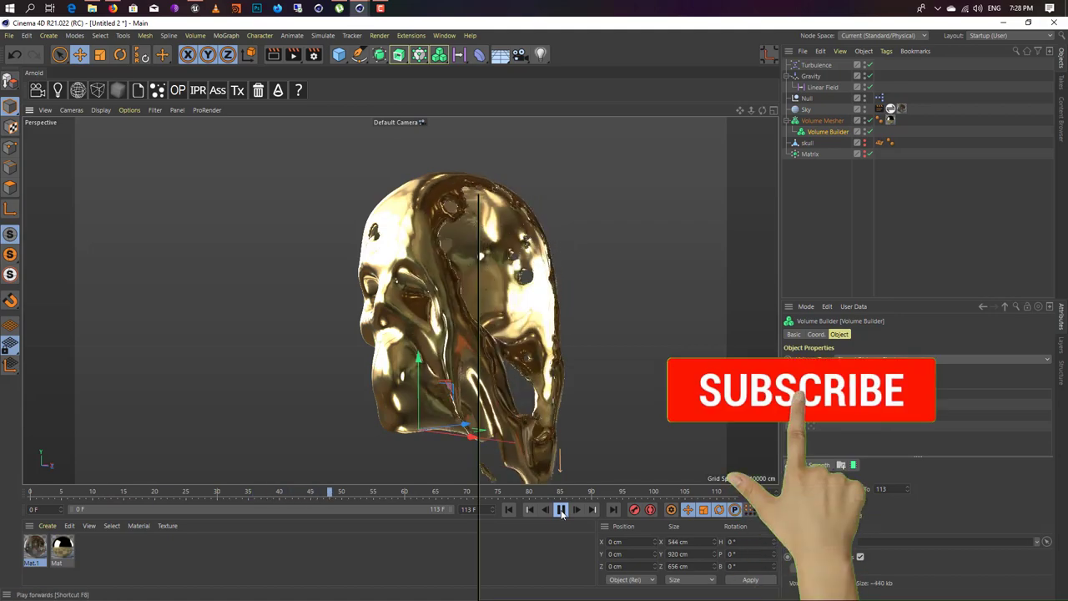
{"action": "left_click", "coordinate": [562, 510]}
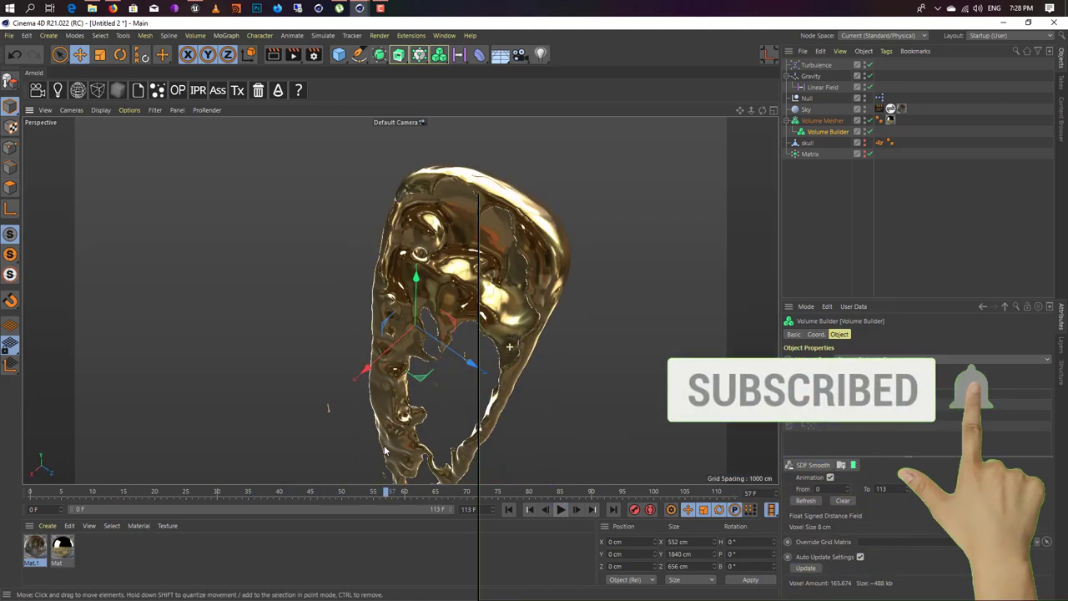
{"action": "mouse_move", "coordinate": [484, 354]}
{"action": "left_mouse_down", "text": "alt"}
{"action": "mouse_move", "coordinate": [520, 410]}
{"action": "mouse_move", "coordinate": [485, 327]}
{"action": "mouse_move", "coordinate": [459, 324]}
{"action": "mouse_move", "coordinate": [467, 359]}
{"action": "left_mouse_up", "text": "alt"}
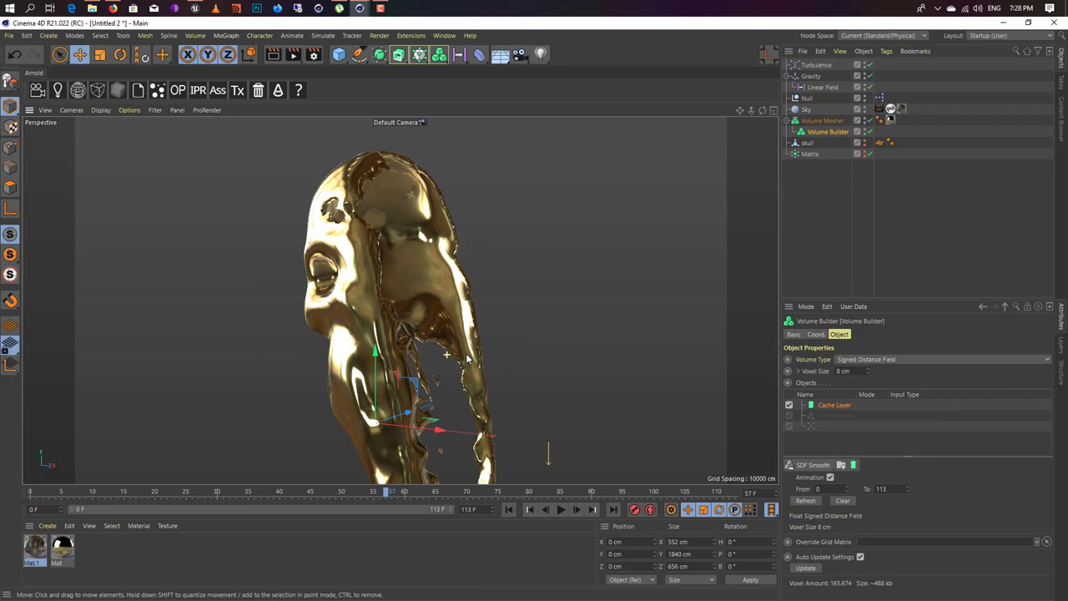
{"action": "left_click", "coordinate": [561, 509]}
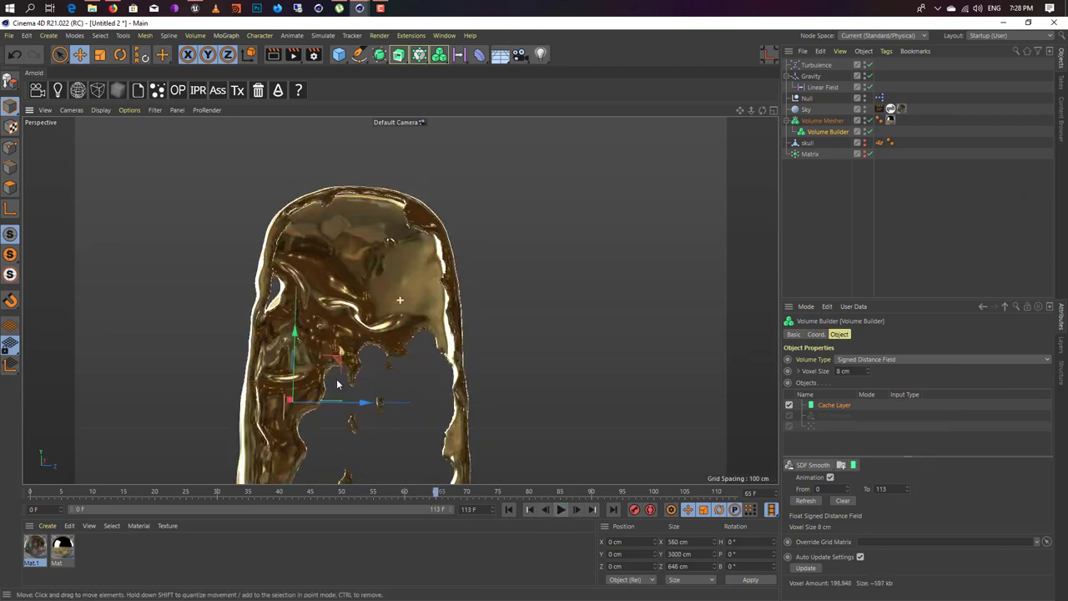
{"action": "left_click_drag", "start_coordinate": [477, 408], "coordinate": [409, 389], "text": "alt"}
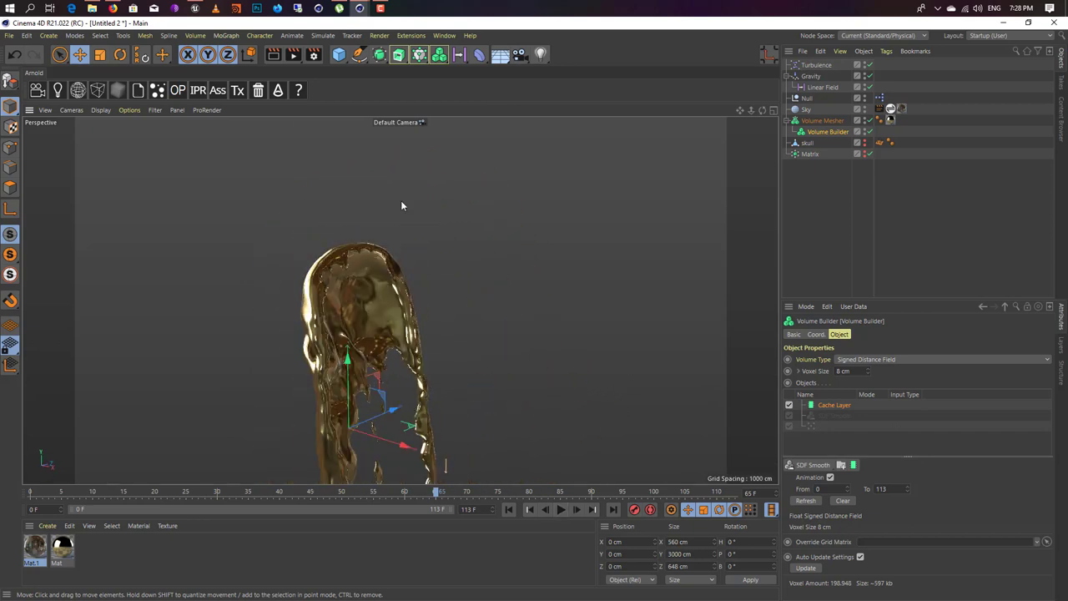
{"action": "left_click", "coordinate": [382, 10]}
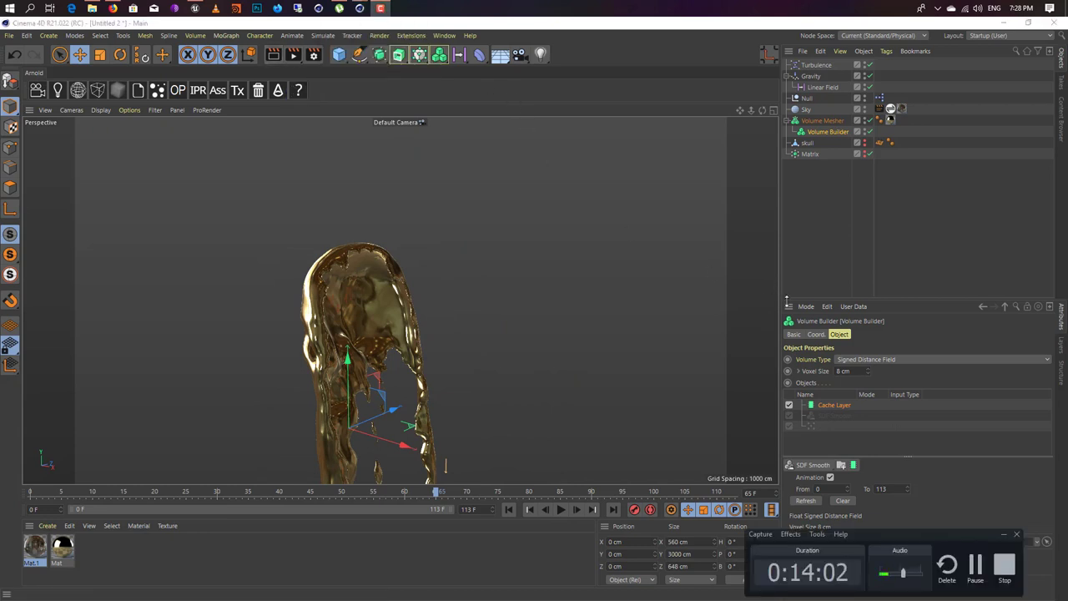